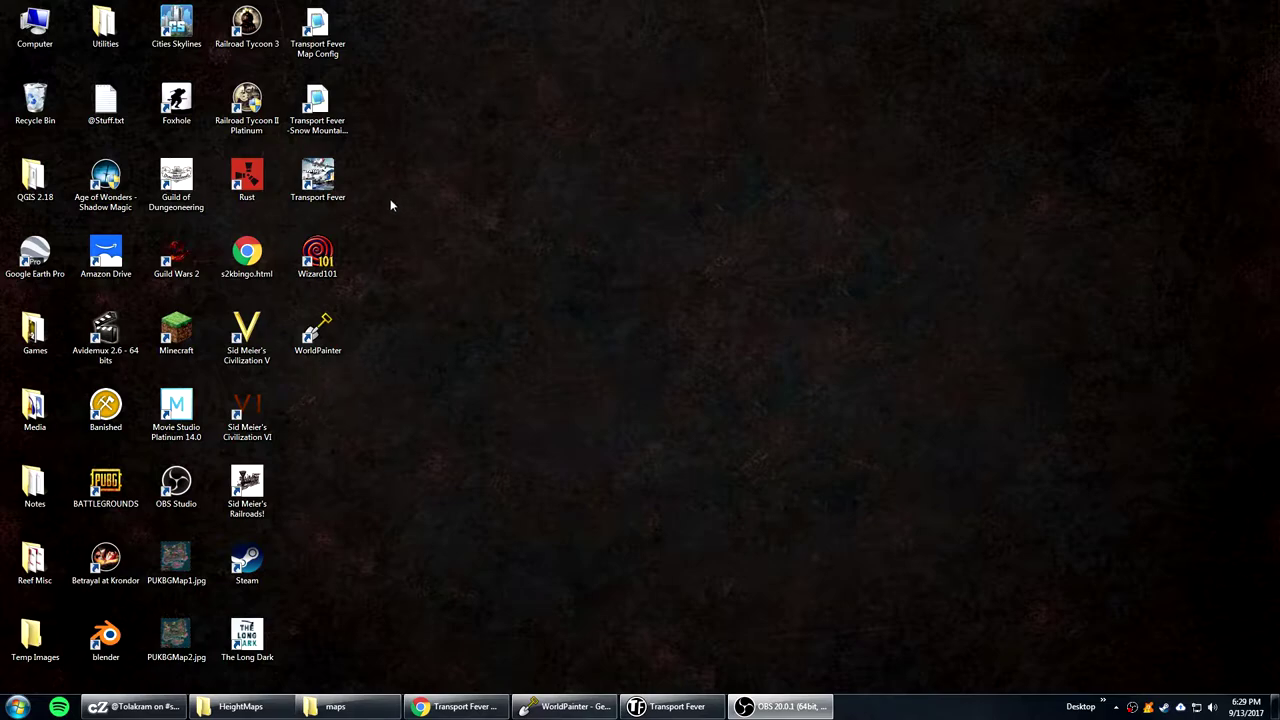
- Create a new flat 2,048 x 2,048 WorldPainter world named TFExample
left_click(568, 707)
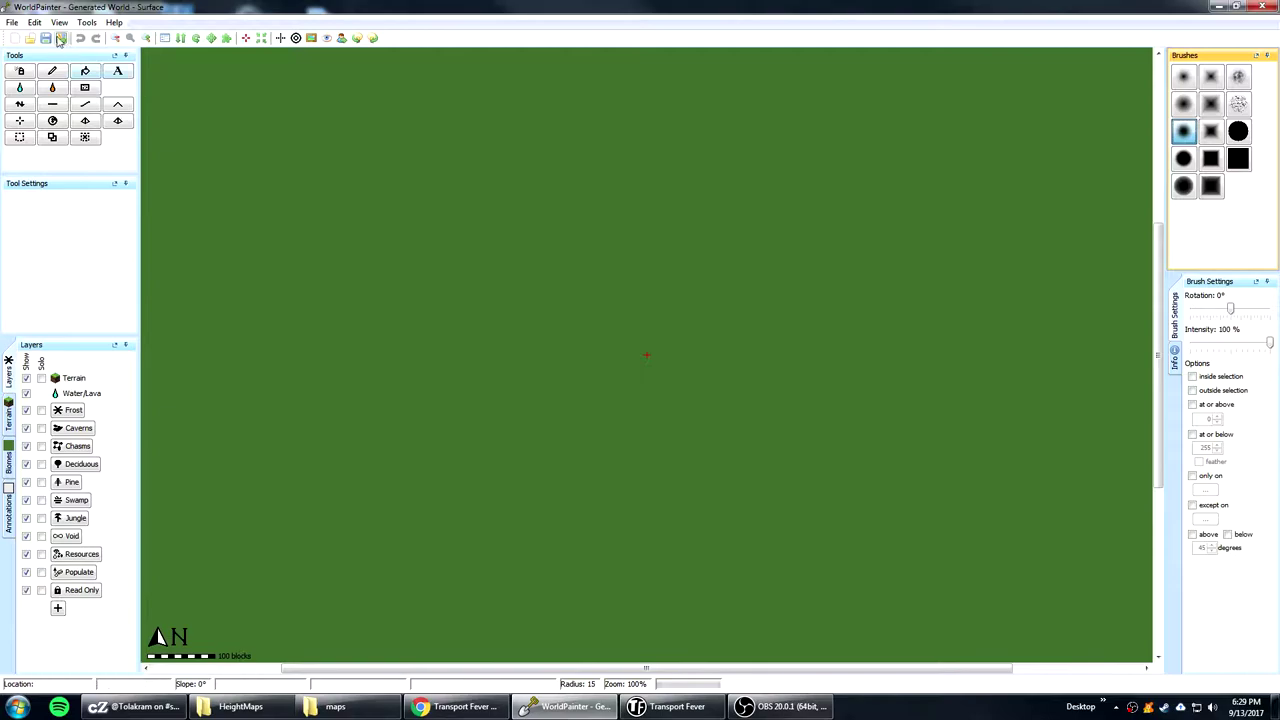
left_click(14, 24)
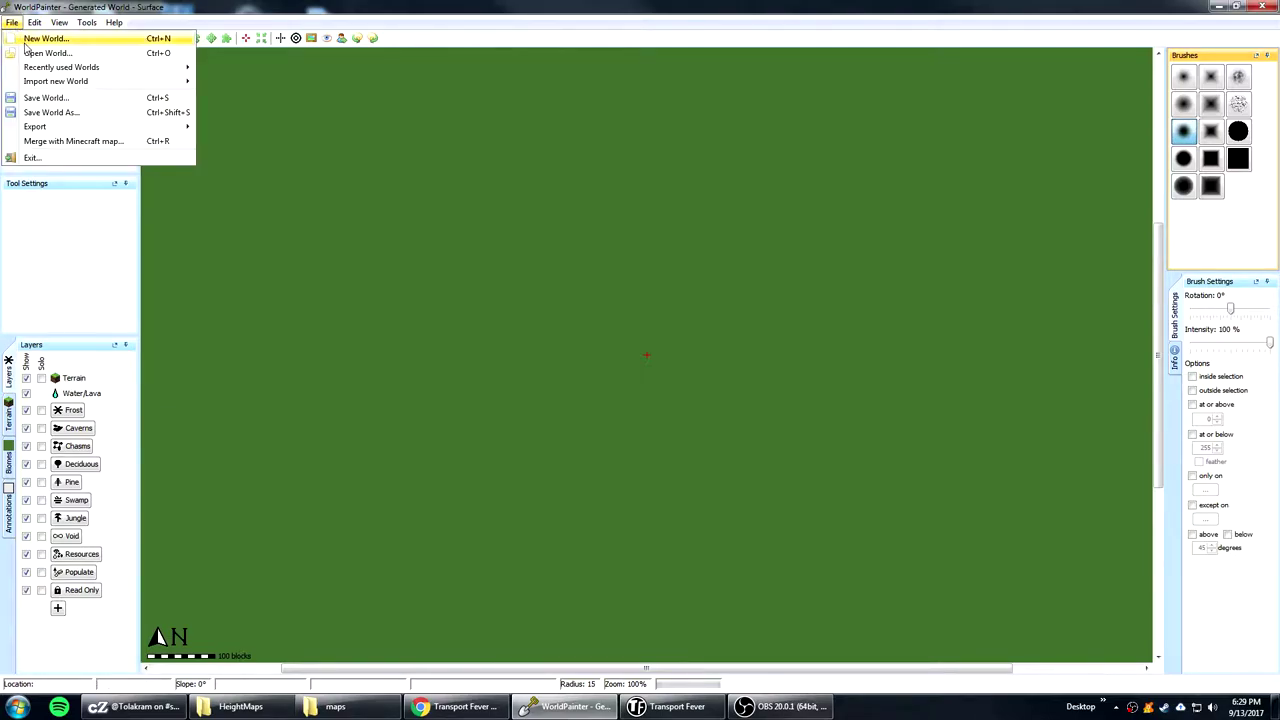
left_click(34, 39)
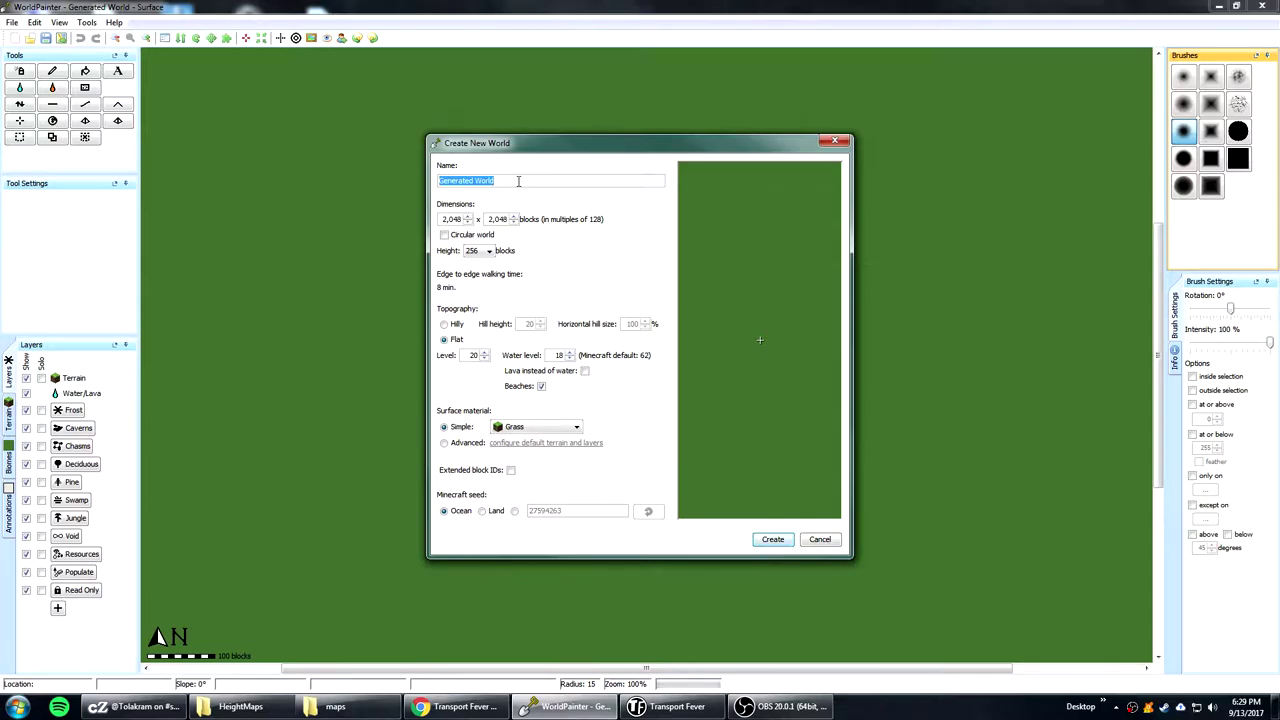
type("TFExample")
left_click(772, 540)
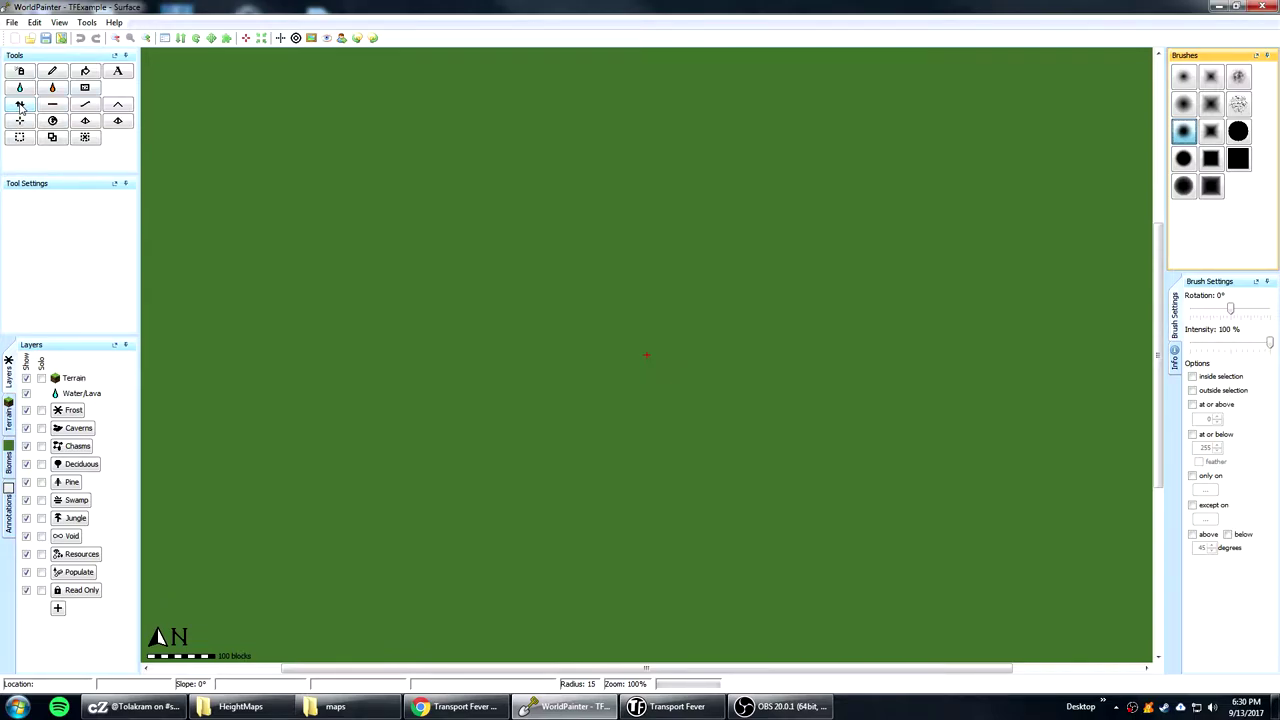
- Select the Raise Mountain tool and set the brush radius to 45
left_click(20, 105)
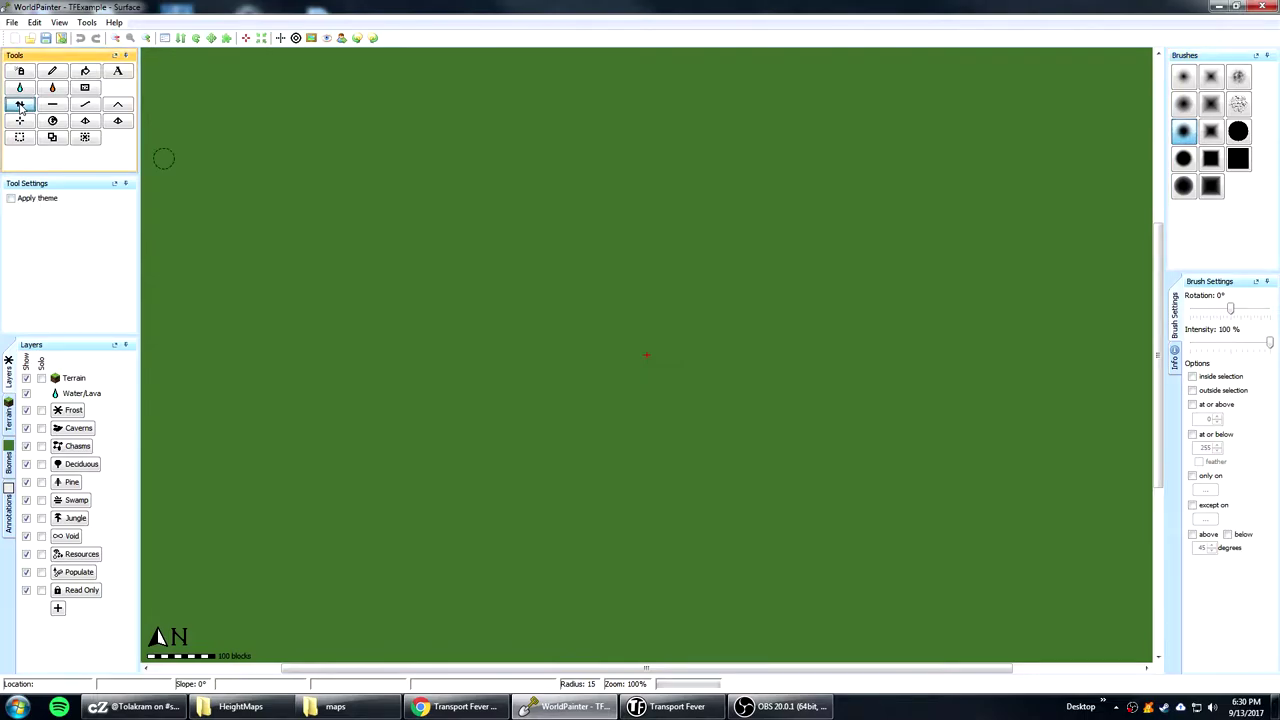
scroll(475, 287, "up", 3)
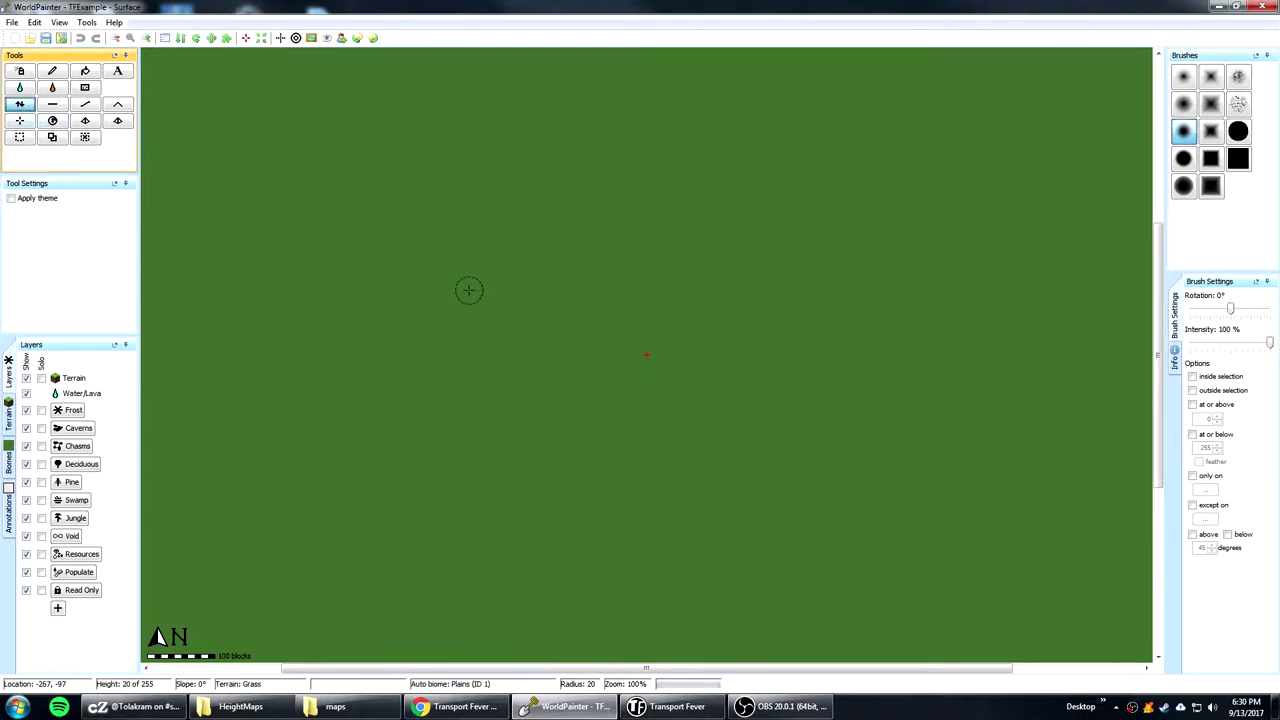
scroll(460, 291, "up", 20)
scroll(455, 294, "down", 10)
scroll(458, 297, "down", 3)
scroll(455, 297, "up", 12)
scroll(451, 297, "down", 2)
scroll(451, 297, "down", 7)
scroll(451, 346, "up", 2)
scroll(451, 346, "down", 6)
- Pick a round brush shape and leave its intensity at 100%
left_click(1185, 133)
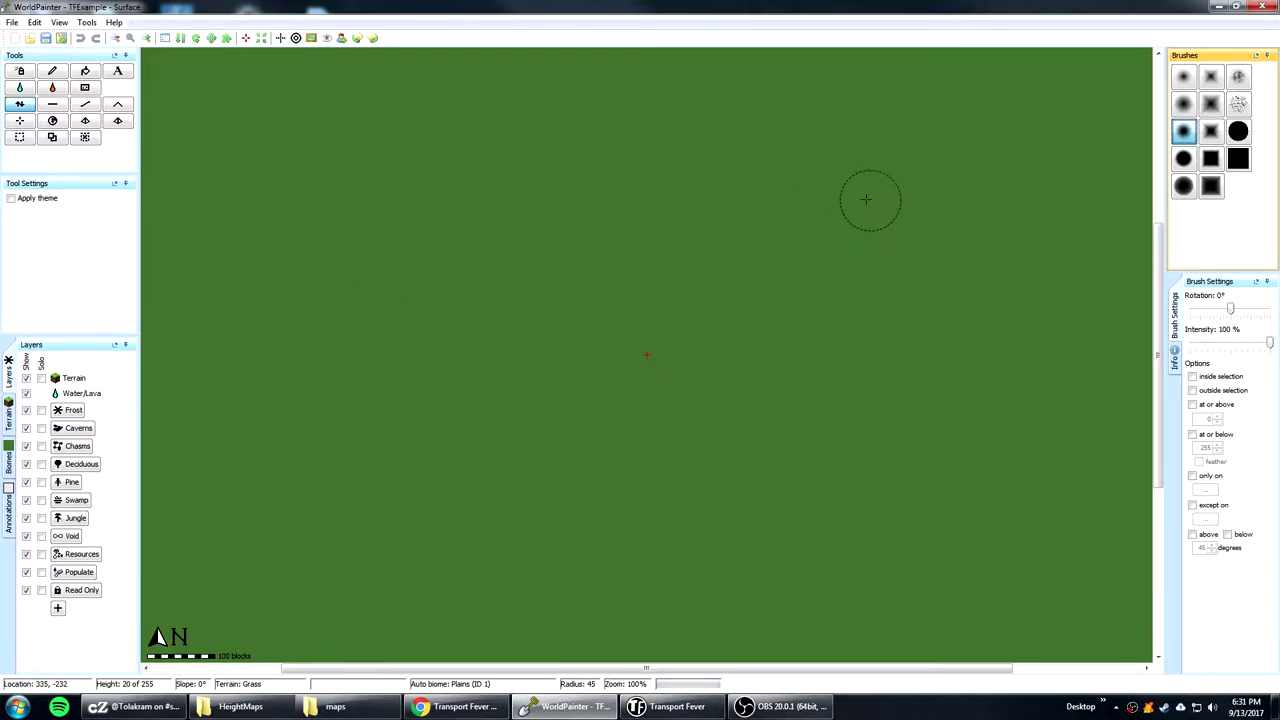
left_click(1182, 133)
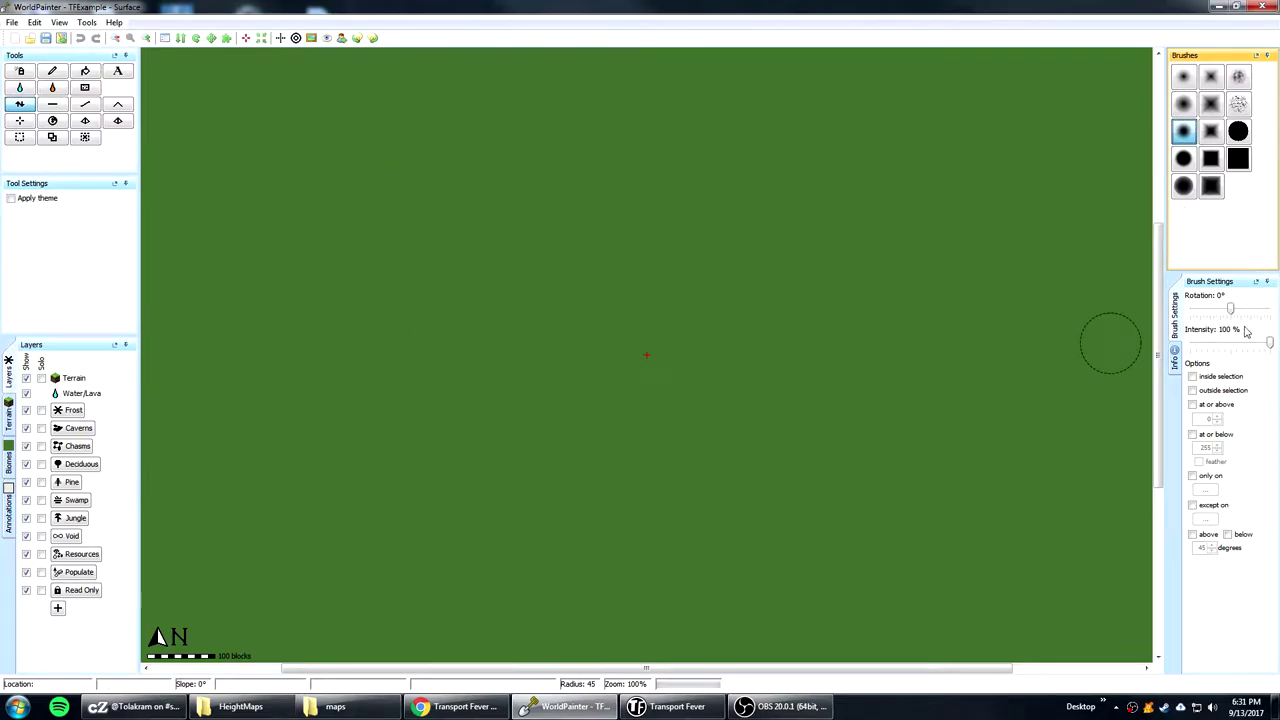
left_click_drag(1269, 343, 1229, 344)
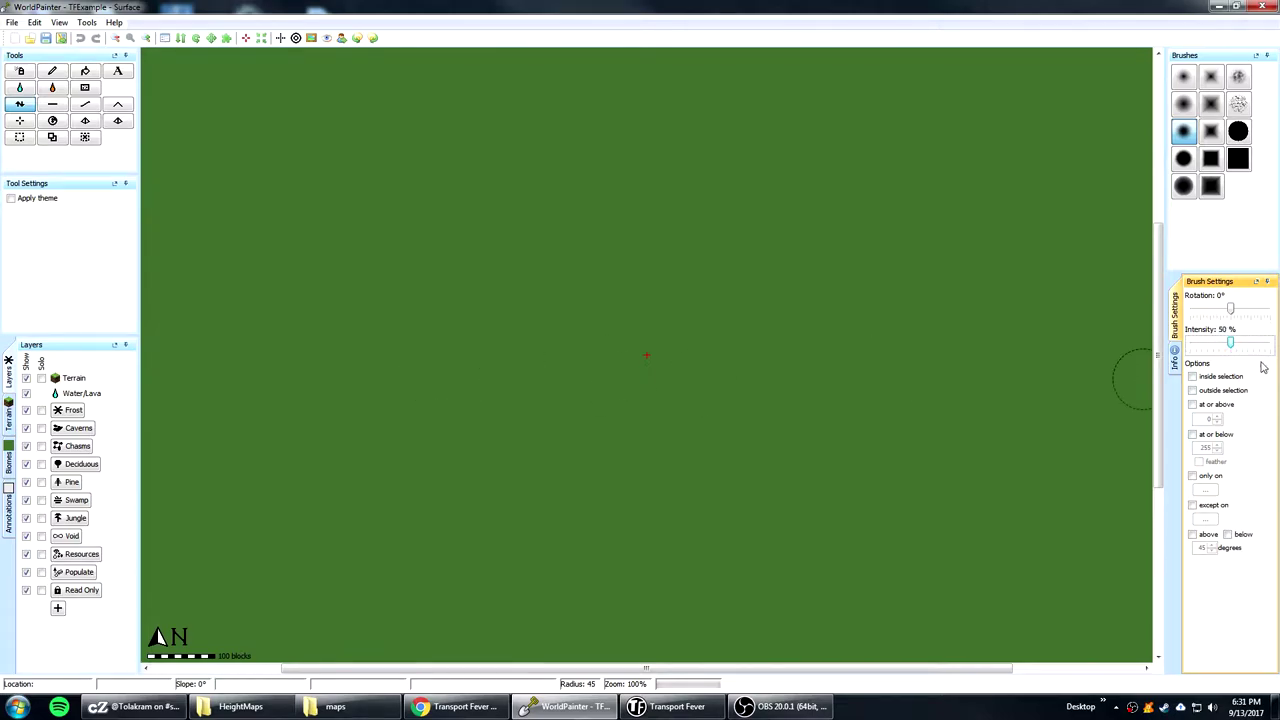
left_click_drag(1234, 346, 1272, 344)
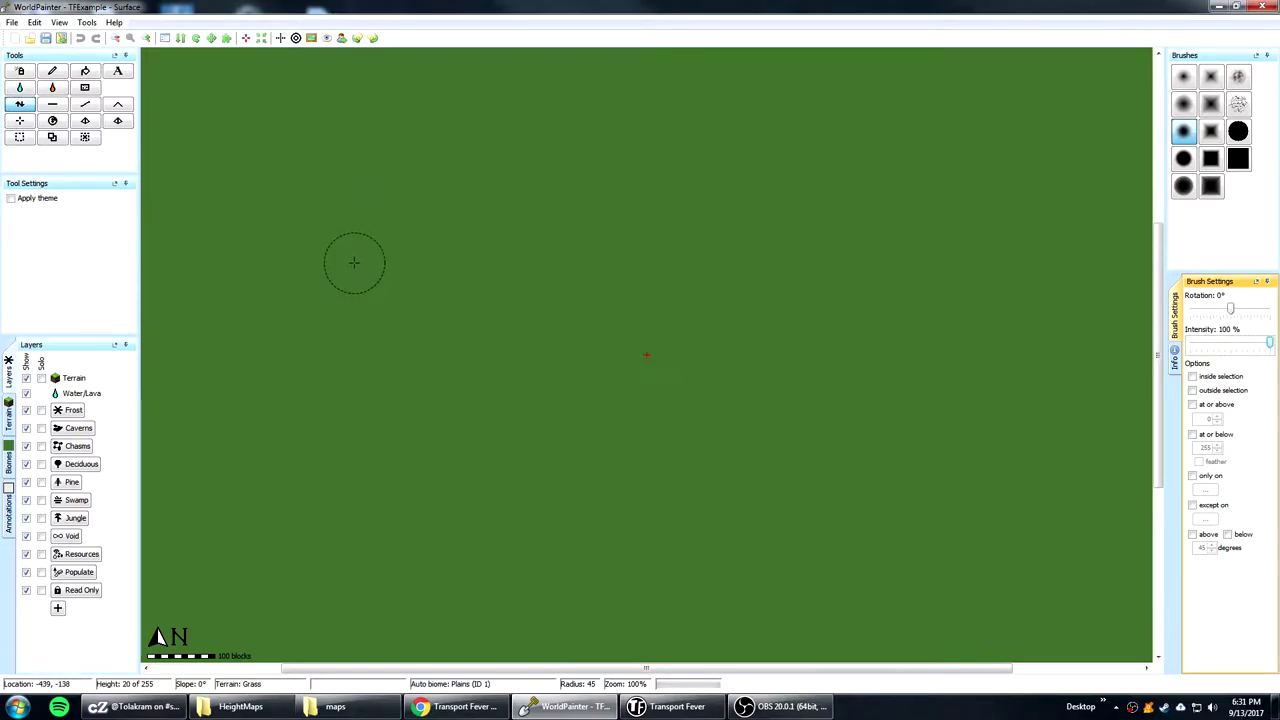
- Build up an east–west ridge across the upper map, widening the radius and hooking its western end south
mouse_move(354, 254)
left_mouse_down()
mouse_move(343, 226)
mouse_move(724, 262)
mouse_move(842, 228)
mouse_move(914, 229)
mouse_move(880, 220)
mouse_move(671, 263)
mouse_move(391, 234)
mouse_move(269, 249)
mouse_move(366, 234)
mouse_move(565, 248)
left_mouse_up()
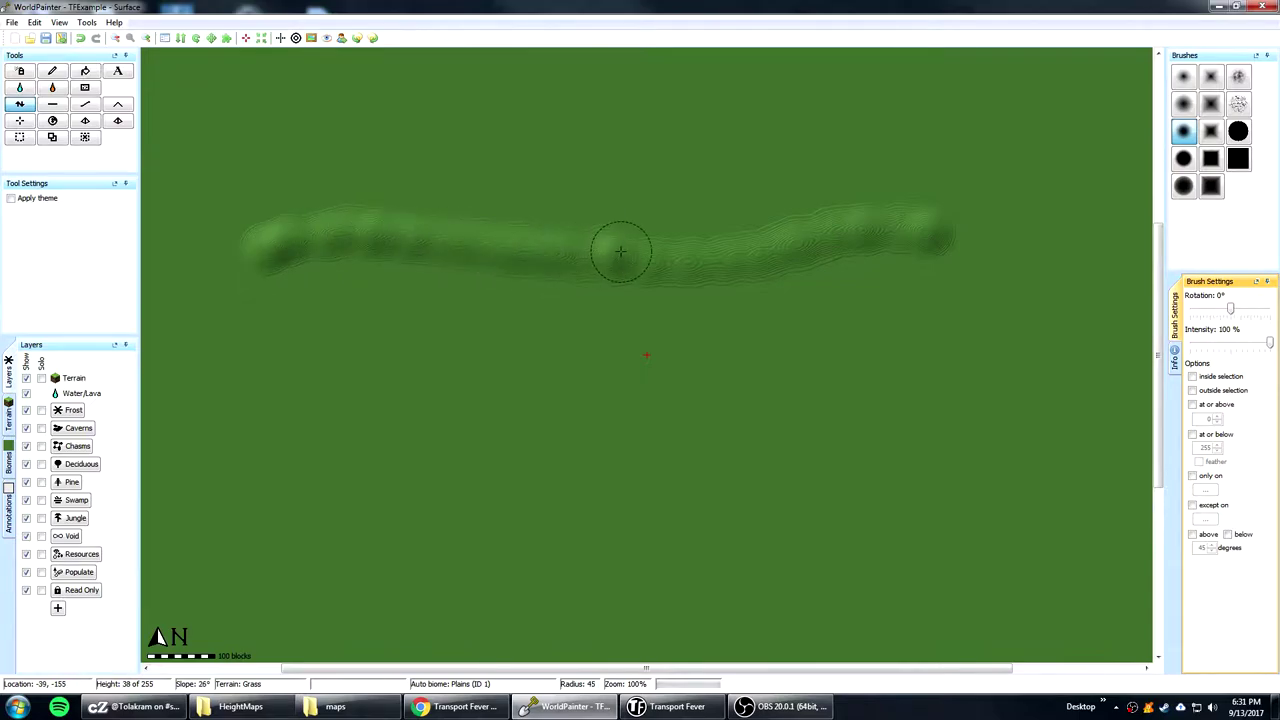
left_click_drag(620, 251, 836, 237)
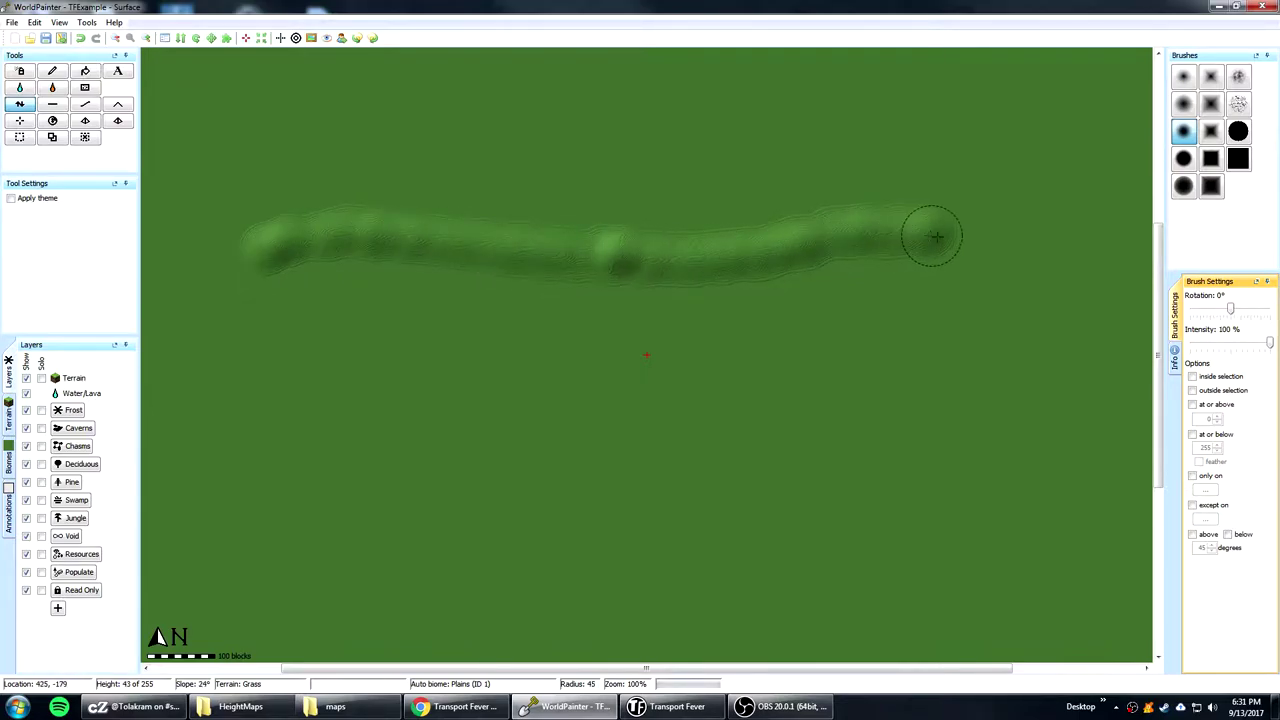
left_click_drag(935, 237, 764, 250)
left_click_drag(657, 257, 564, 251)
mouse_move(356, 236)
left_mouse_down()
mouse_move(269, 246)
mouse_move(369, 234)
left_mouse_up()
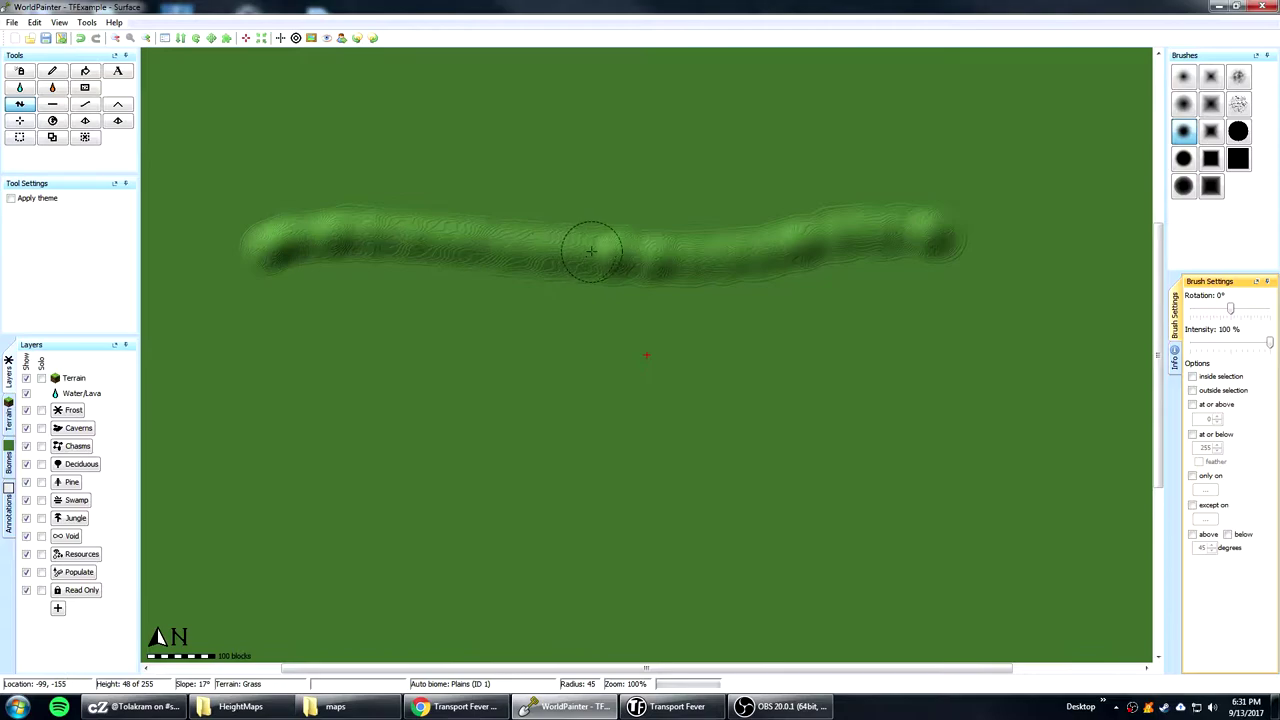
left_click_drag(591, 250, 793, 245)
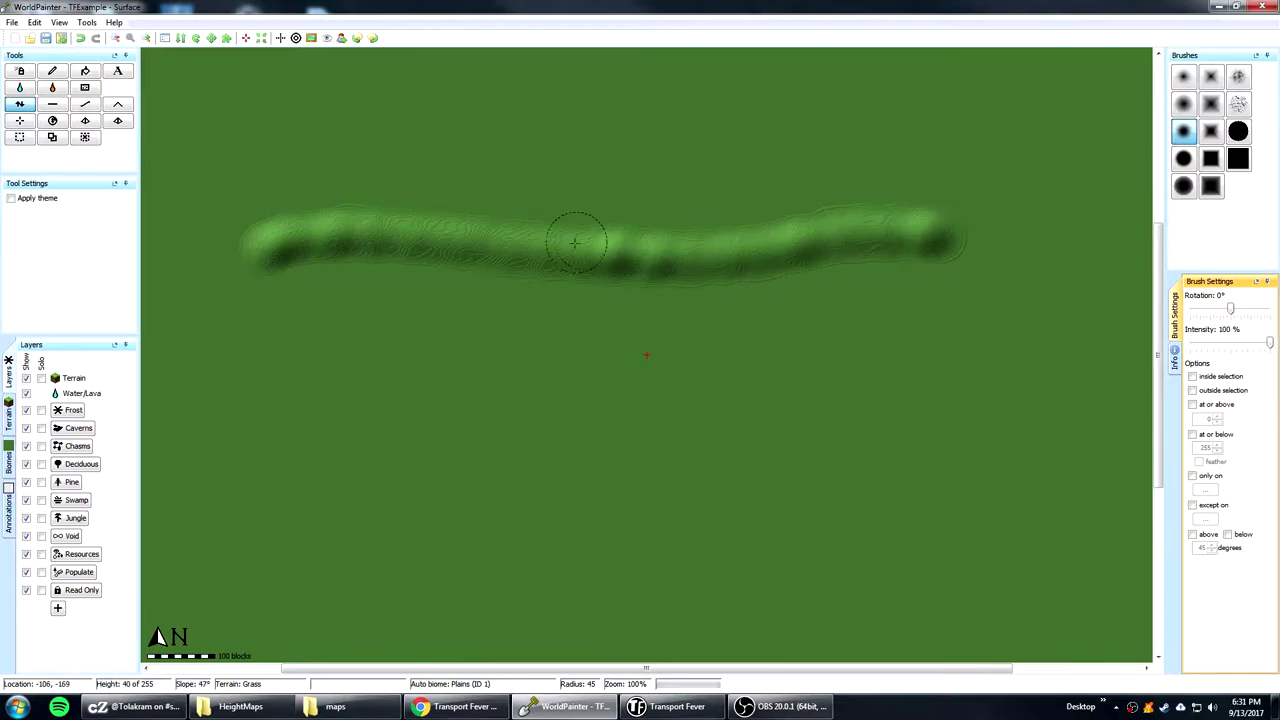
scroll(553, 245, "up", 5)
mouse_move(266, 263)
left_mouse_down()
mouse_move(271, 249)
mouse_move(367, 240)
mouse_move(623, 262)
mouse_move(860, 237)
mouse_move(943, 243)
mouse_move(843, 229)
mouse_move(664, 253)
mouse_move(537, 231)
mouse_move(300, 234)
mouse_move(255, 262)
mouse_move(386, 243)
mouse_move(494, 251)
mouse_move(620, 229)
mouse_move(810, 238)
mouse_move(980, 226)
mouse_move(902, 240)
mouse_move(777, 223)
mouse_move(671, 243)
mouse_move(520, 229)
mouse_move(434, 239)
mouse_move(389, 223)
mouse_move(274, 249)
mouse_move(500, 244)
mouse_move(503, 229)
mouse_move(660, 249)
mouse_move(971, 223)
mouse_move(743, 243)
mouse_move(520, 223)
mouse_move(257, 251)
mouse_move(234, 286)
mouse_move(231, 333)
mouse_move(251, 255)
mouse_move(371, 223)
mouse_move(386, 242)
mouse_move(837, 211)
mouse_move(921, 233)
mouse_move(988, 229)
mouse_move(786, 227)
mouse_move(648, 260)
mouse_move(366, 223)
mouse_move(526, 229)
mouse_move(669, 263)
mouse_move(849, 223)
mouse_move(894, 229)
mouse_move(841, 237)
mouse_move(820, 223)
mouse_move(674, 217)
mouse_move(682, 252)
mouse_move(700, 229)
mouse_move(263, 257)
mouse_move(410, 223)
mouse_move(585, 229)
mouse_move(667, 249)
mouse_move(749, 223)
mouse_move(950, 229)
mouse_move(737, 243)
mouse_move(274, 240)
mouse_move(746, 250)
mouse_move(903, 234)
mouse_move(430, 246)
mouse_move(520, 250)
mouse_move(485, 250)
mouse_move(510, 255)
left_mouse_up()
scroll(682, 252, "up", 3)
scroll(309, 251, "up", 2)
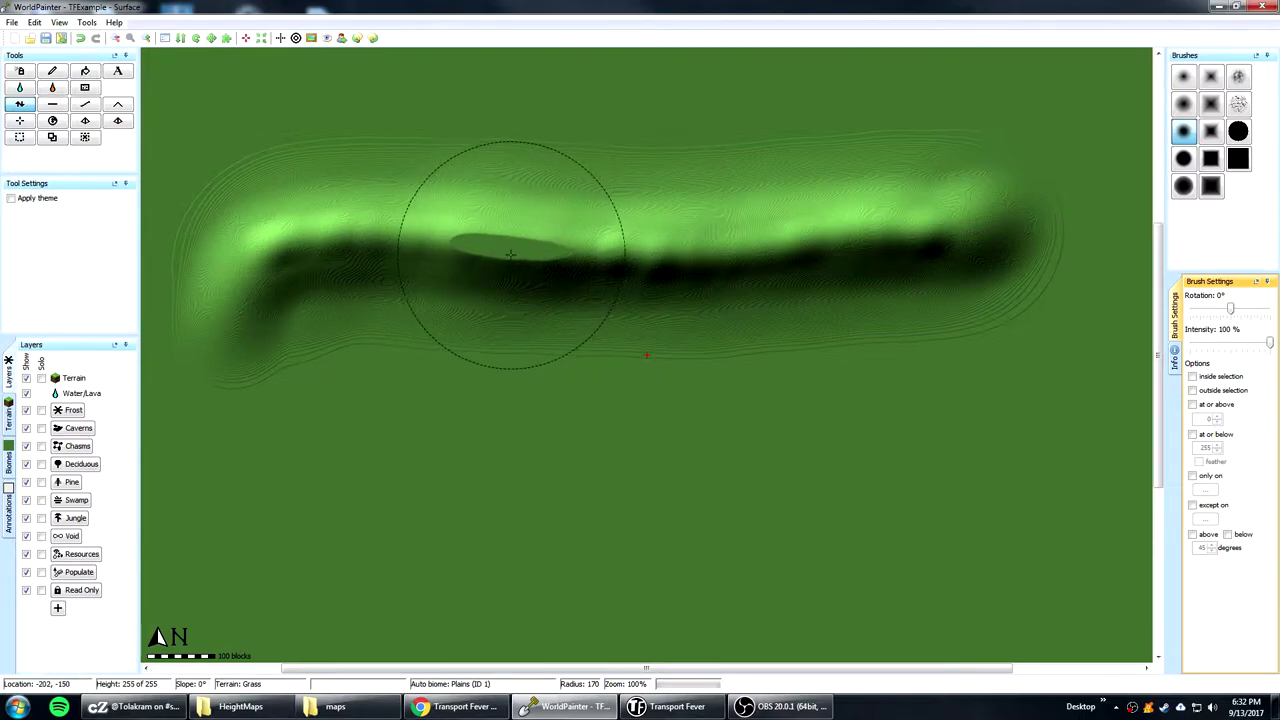
- Smooth away the flat patch on the ridge crest using the Smooth tool at radius 113
left_click(86, 106)
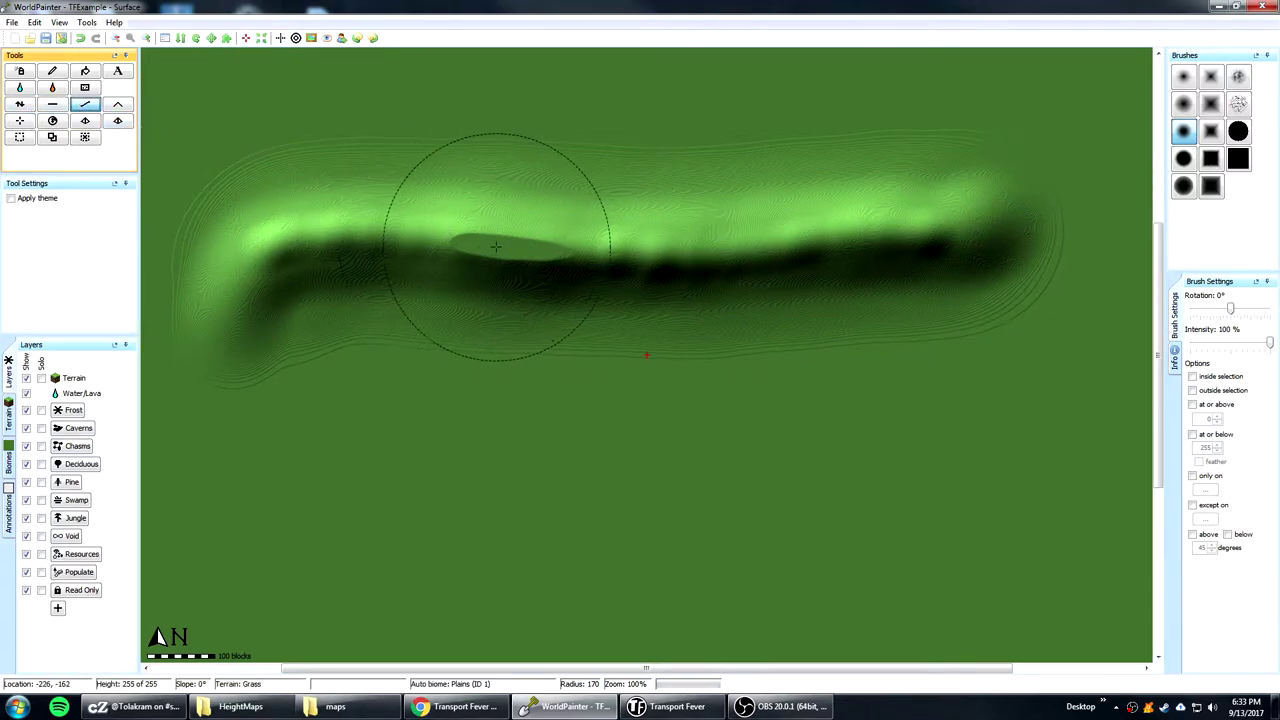
scroll(480, 240, "up", 2)
scroll(495, 246, "down", 4)
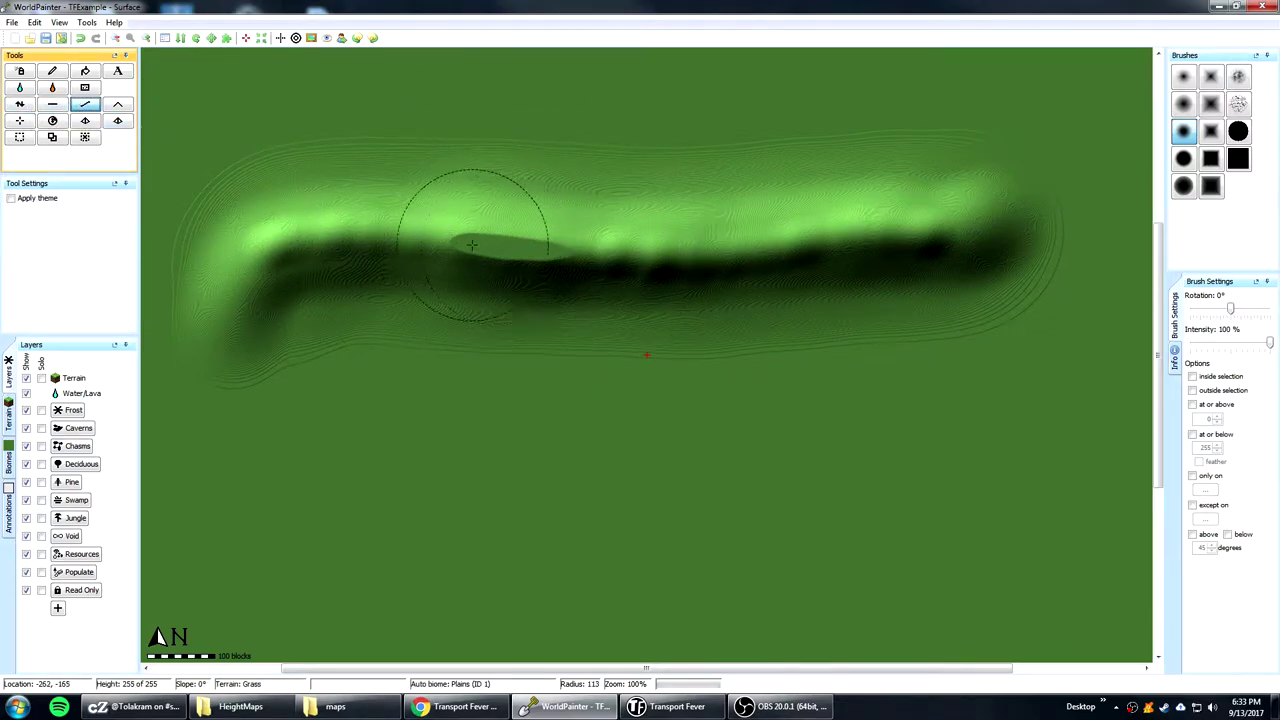
mouse_move(507, 251)
left_mouse_down()
mouse_move(558, 249)
mouse_move(462, 245)
mouse_move(700, 243)
mouse_move(503, 240)
mouse_move(538, 245)
left_mouse_up()
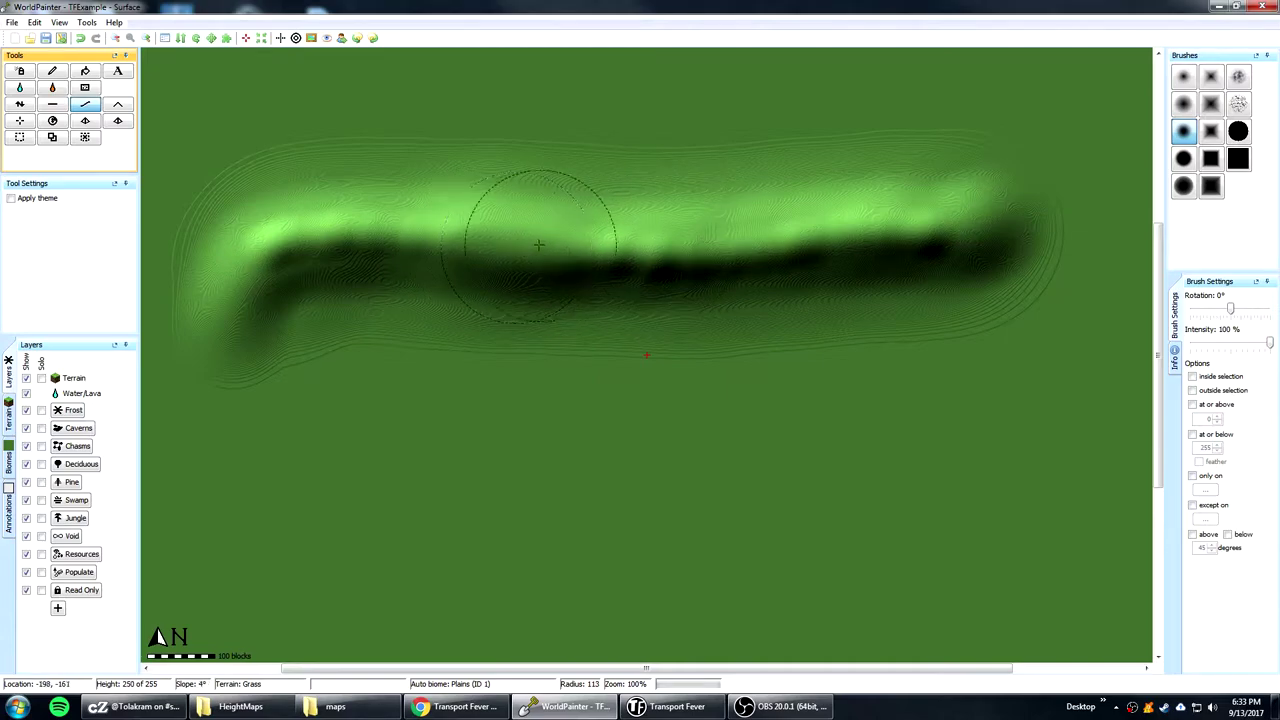
- Roughen the ridge and its southern slopes with a radius-77 noise Raise Mountain brush
left_click(20, 106)
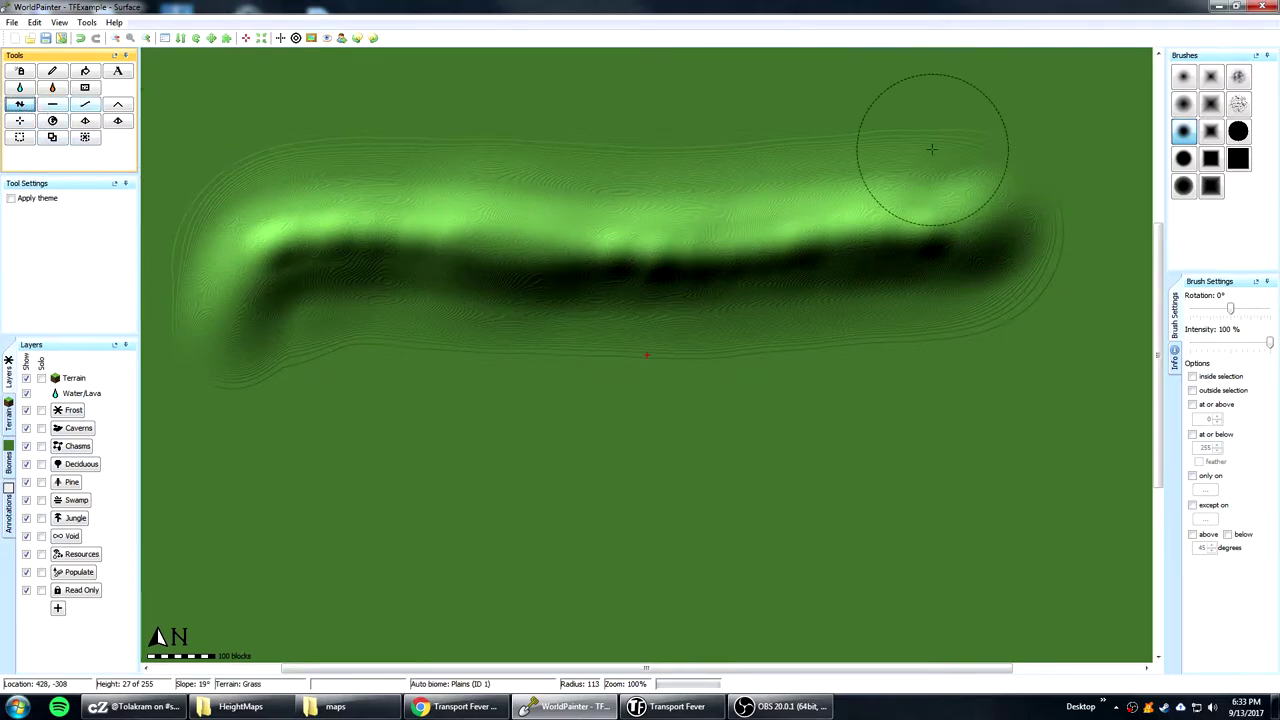
left_click(1239, 79)
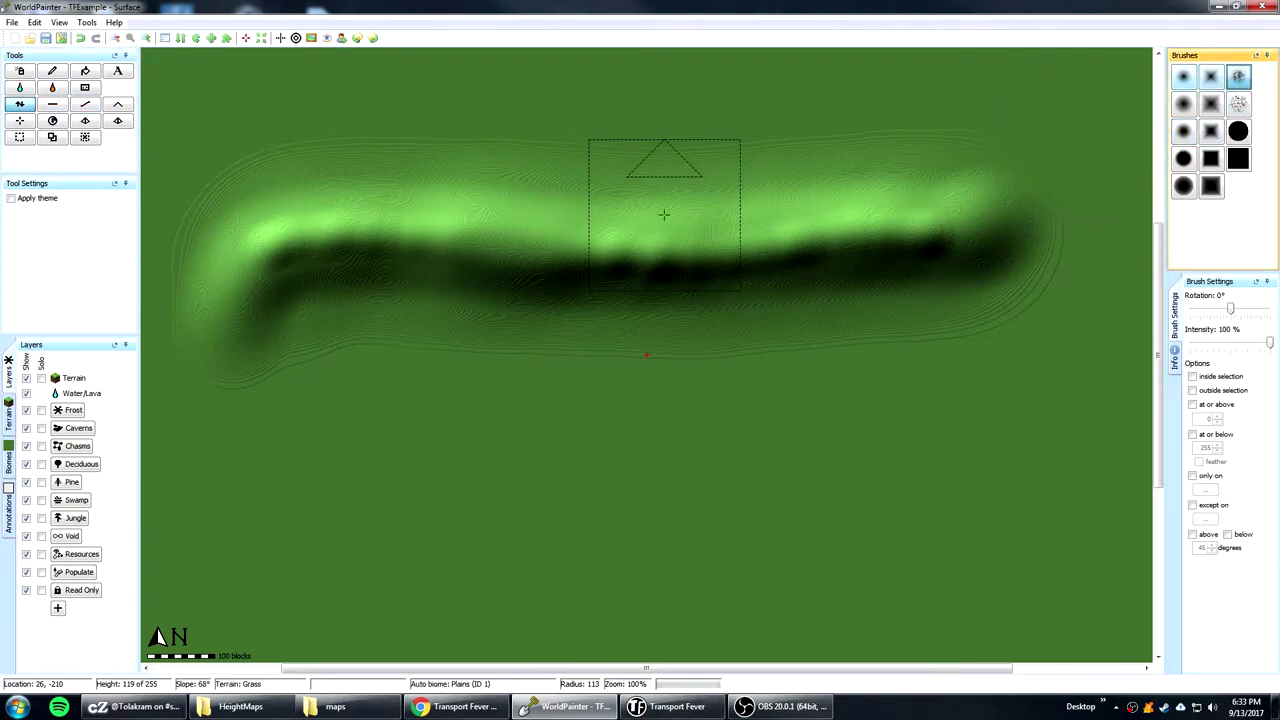
scroll(657, 220, "up", 3)
scroll(654, 228, "down", 7)
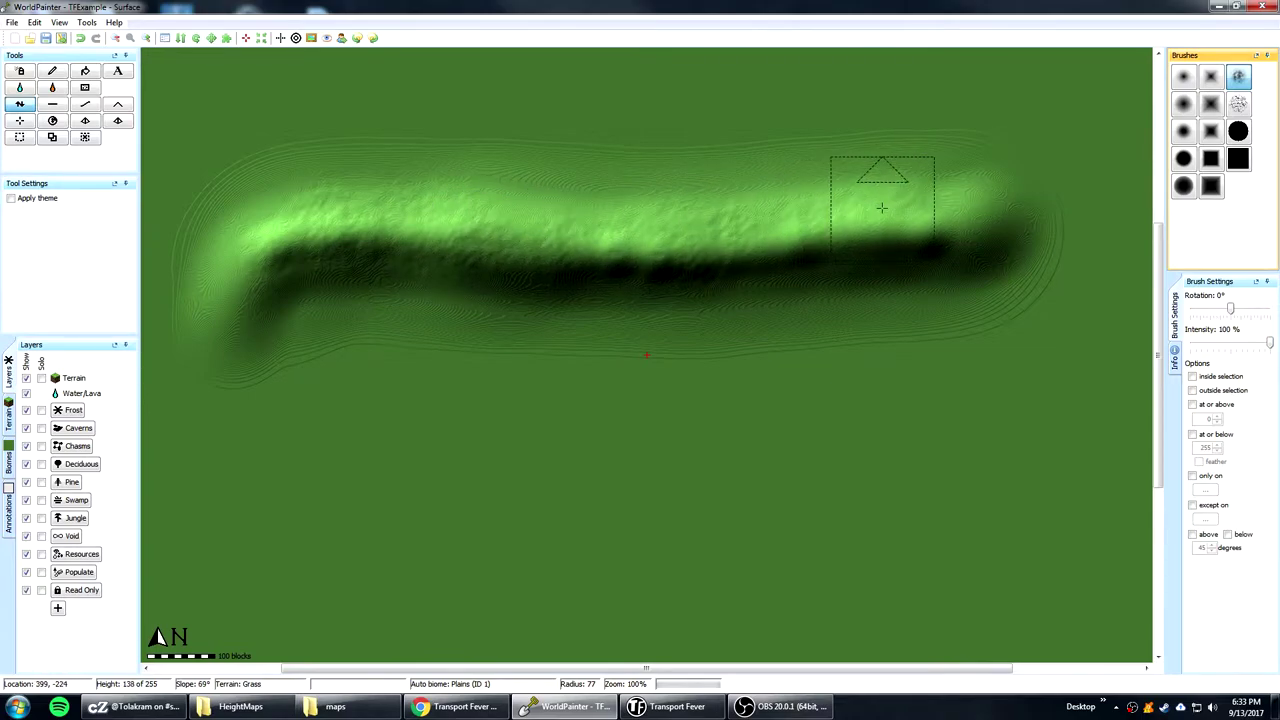
mouse_move(336, 286)
left_mouse_down()
mouse_move(370, 326)
mouse_move(345, 330)
mouse_move(445, 334)
mouse_move(398, 325)
mouse_move(245, 362)
mouse_move(196, 323)
mouse_move(236, 192)
mouse_move(413, 162)
mouse_move(568, 160)
mouse_move(710, 186)
mouse_move(886, 165)
mouse_move(671, 172)
mouse_move(857, 162)
mouse_move(804, 164)
mouse_move(801, 153)
mouse_move(1074, 154)
mouse_move(1056, 185)
mouse_move(1074, 184)
mouse_move(943, 164)
mouse_move(969, 176)
mouse_move(1050, 293)
left_mouse_up()
left_click_drag(620, 296, 483, 307)
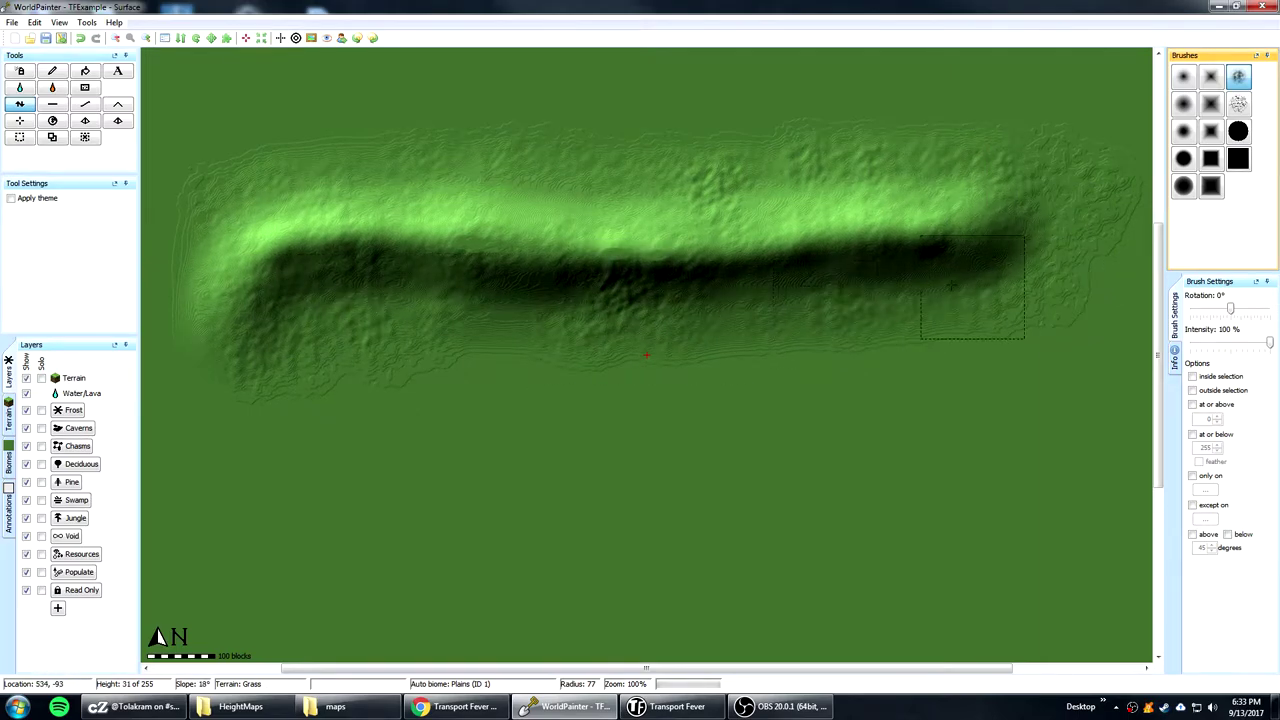
mouse_move(972, 288)
left_mouse_down()
mouse_move(497, 267)
mouse_move(536, 333)
mouse_move(416, 217)
mouse_move(424, 312)
left_mouse_up()
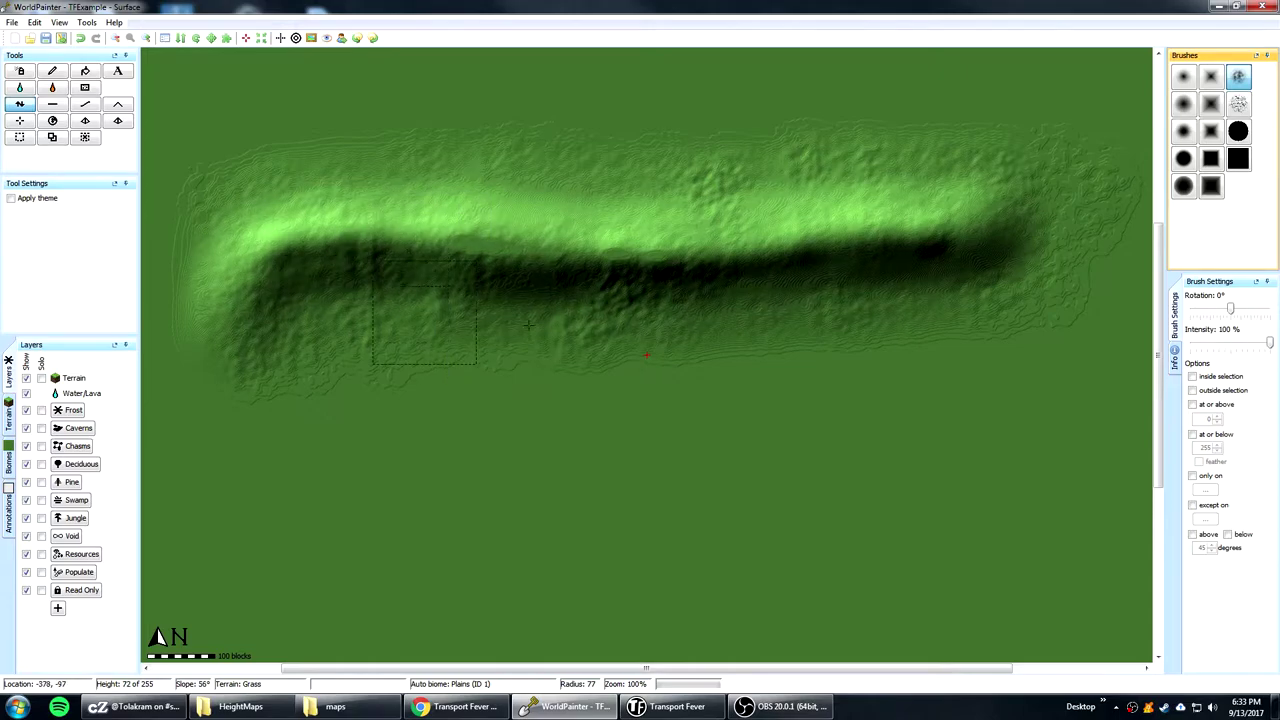
mouse_move(442, 267)
left_mouse_down()
mouse_move(521, 348)
mouse_move(360, 395)
mouse_move(244, 382)
mouse_move(312, 407)
mouse_move(484, 423)
mouse_move(637, 393)
mouse_move(675, 400)
mouse_move(272, 417)
mouse_move(214, 373)
mouse_move(199, 343)
mouse_move(295, 218)
mouse_move(302, 186)
mouse_move(378, 155)
mouse_move(648, 172)
left_mouse_up()
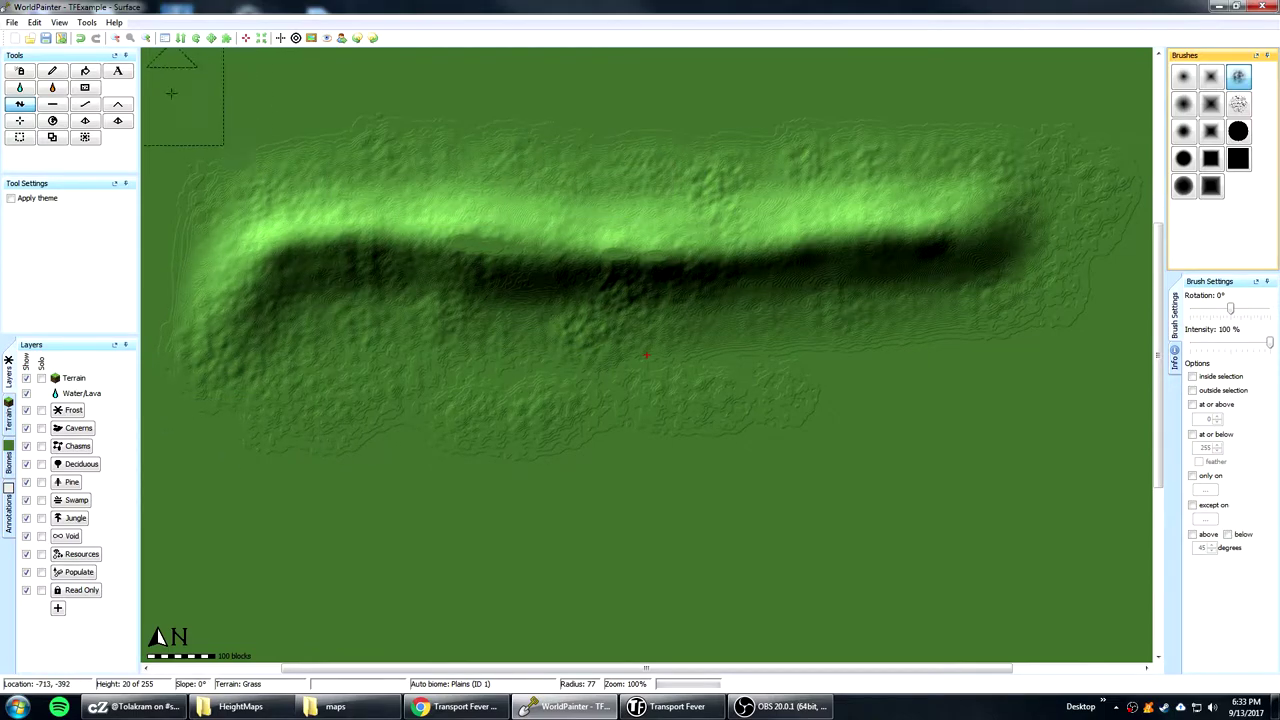
- Extend the river's water stroke eastward past its former broken end
left_click(86, 108)
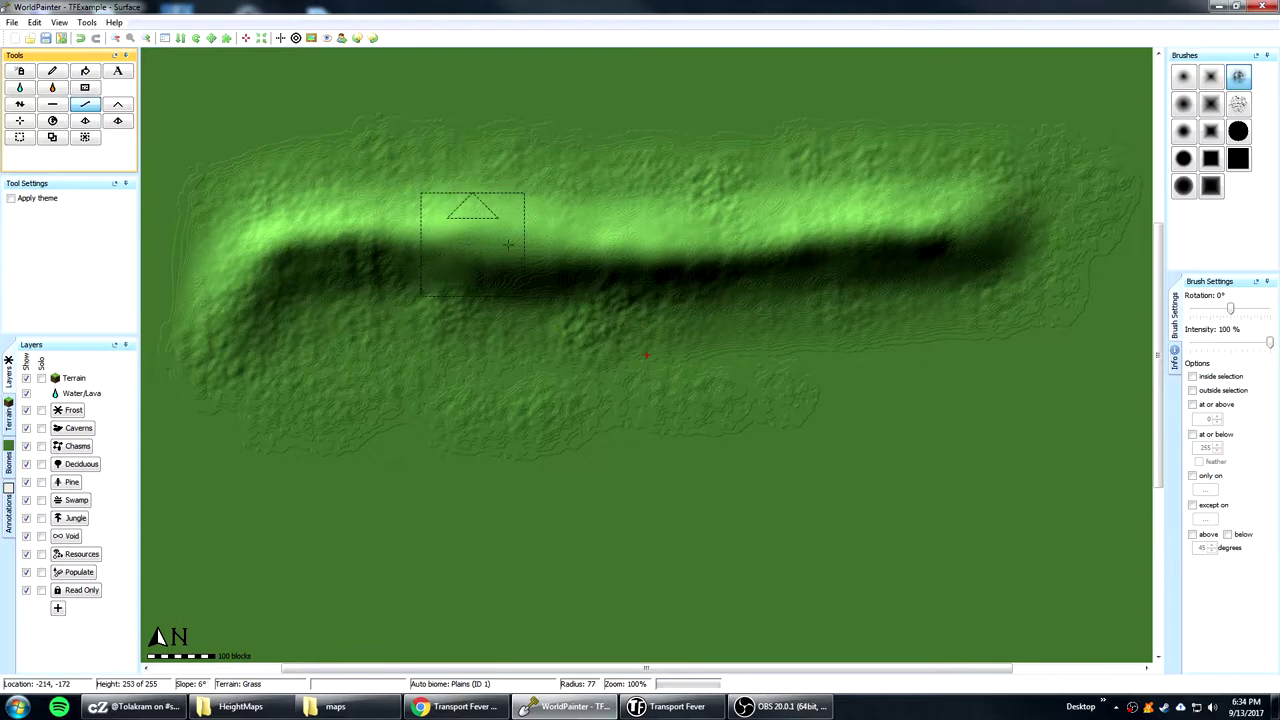
key("f")
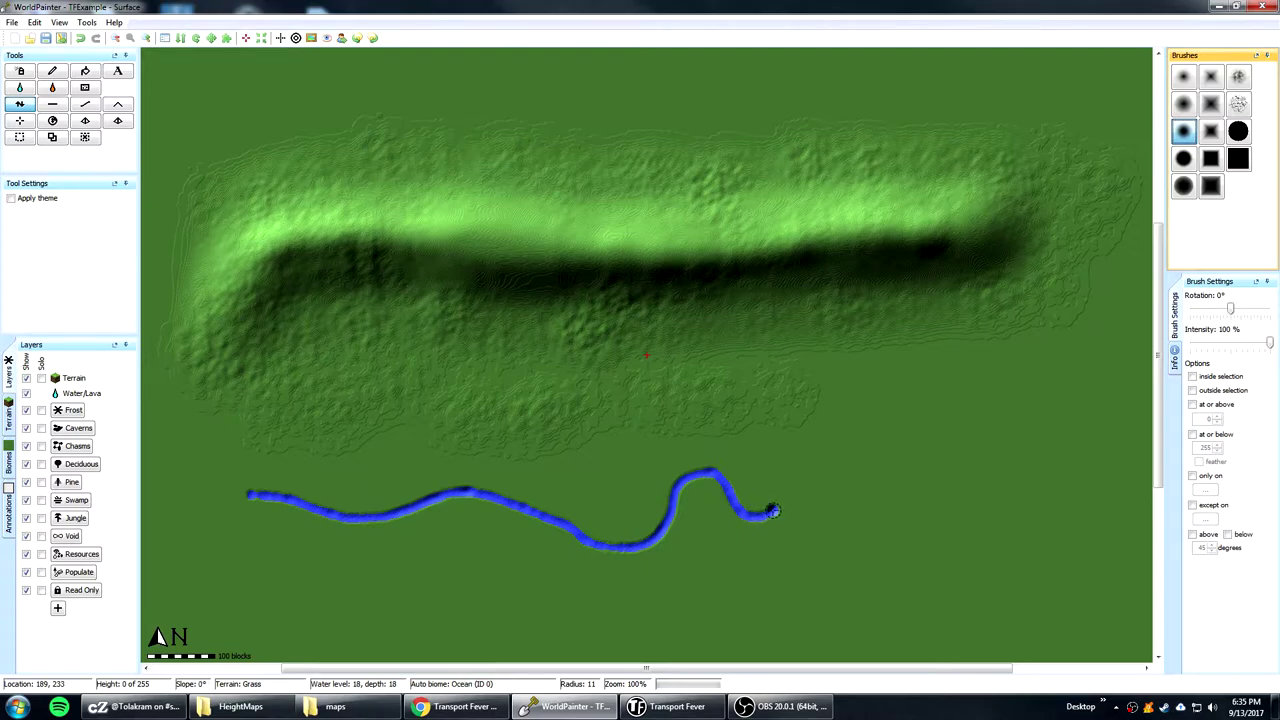
left_click(87, 106)
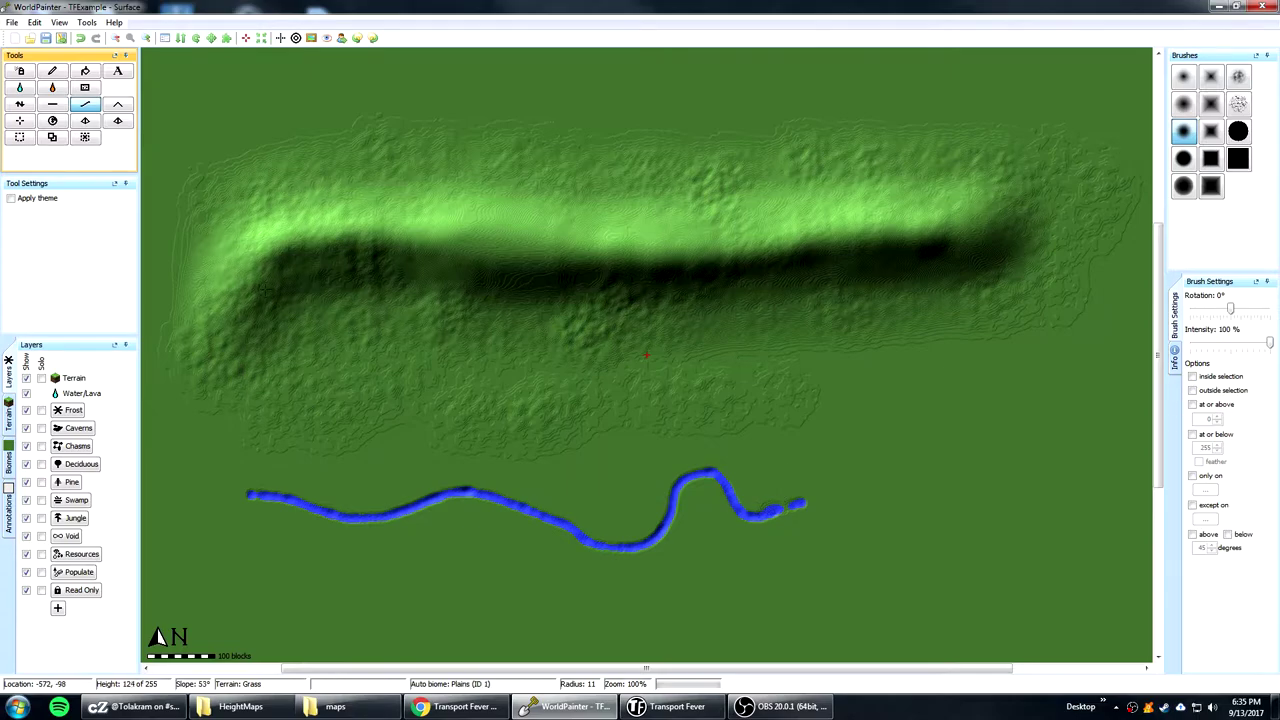
left_click(19, 104)
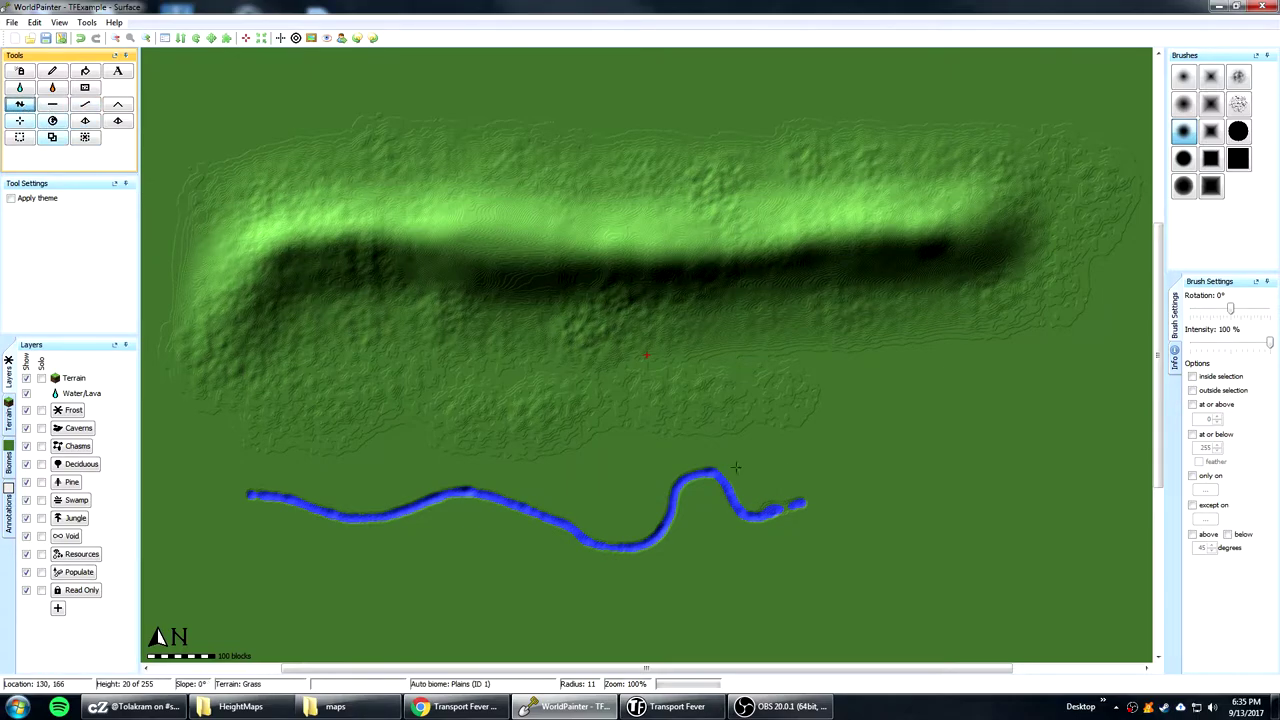
mouse_move(736, 467)
left_mouse_down()
mouse_move(764, 514)
mouse_move(908, 480)
mouse_move(862, 478)
mouse_move(846, 482)
mouse_move(938, 486)
mouse_move(857, 479)
mouse_move(785, 497)
mouse_move(940, 486)
mouse_move(830, 485)
left_mouse_up()
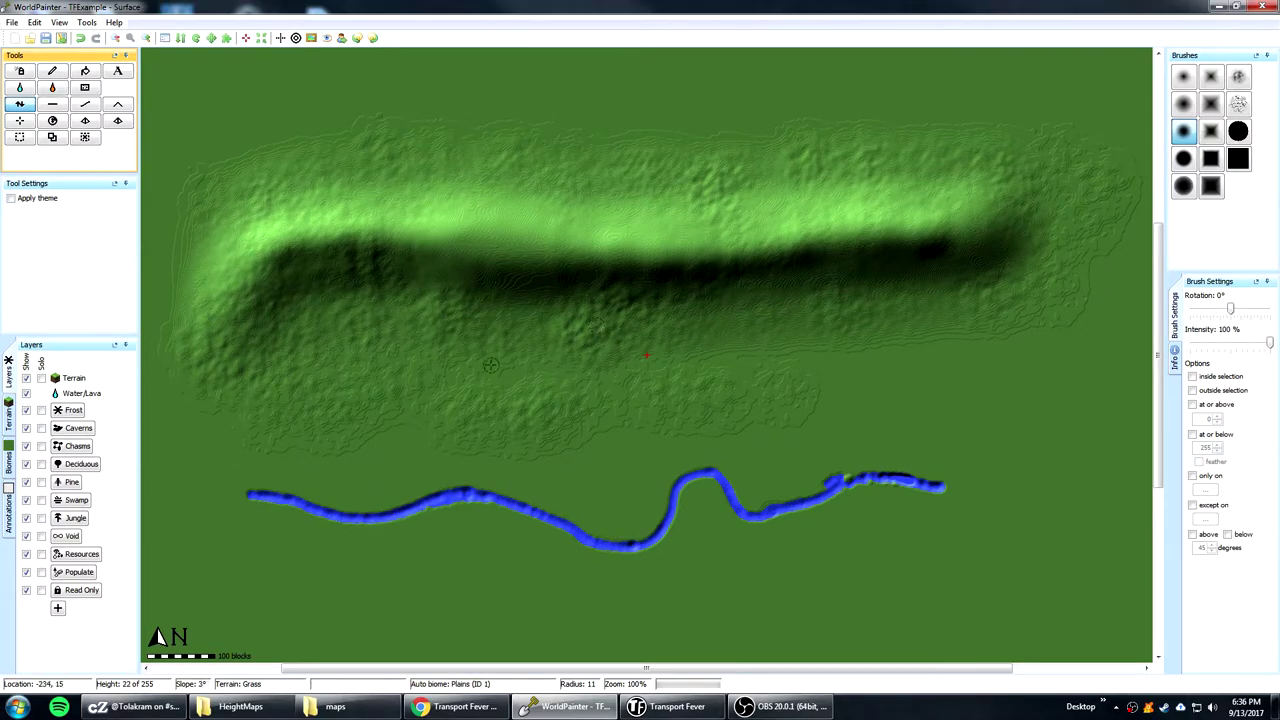
left_click(12, 22)
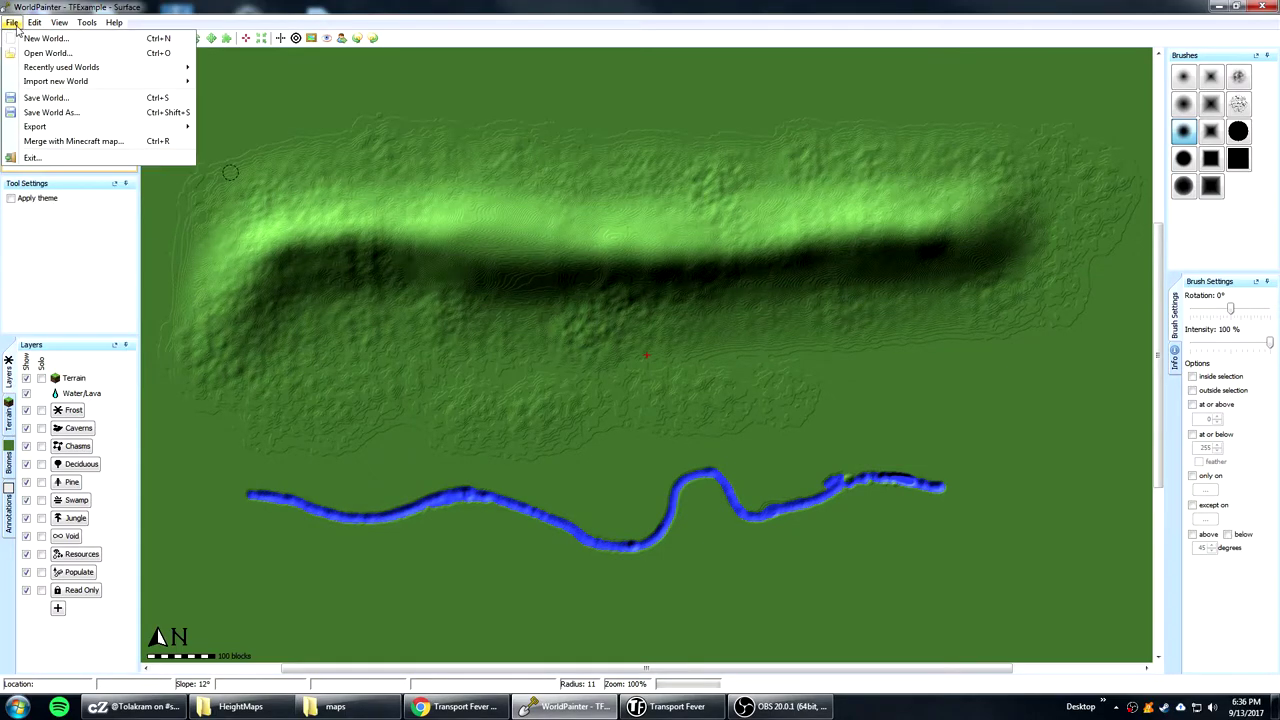
- Open the 'Export as high resolution height map' dialog from the File > Export menu
mouse_move(40, 128)
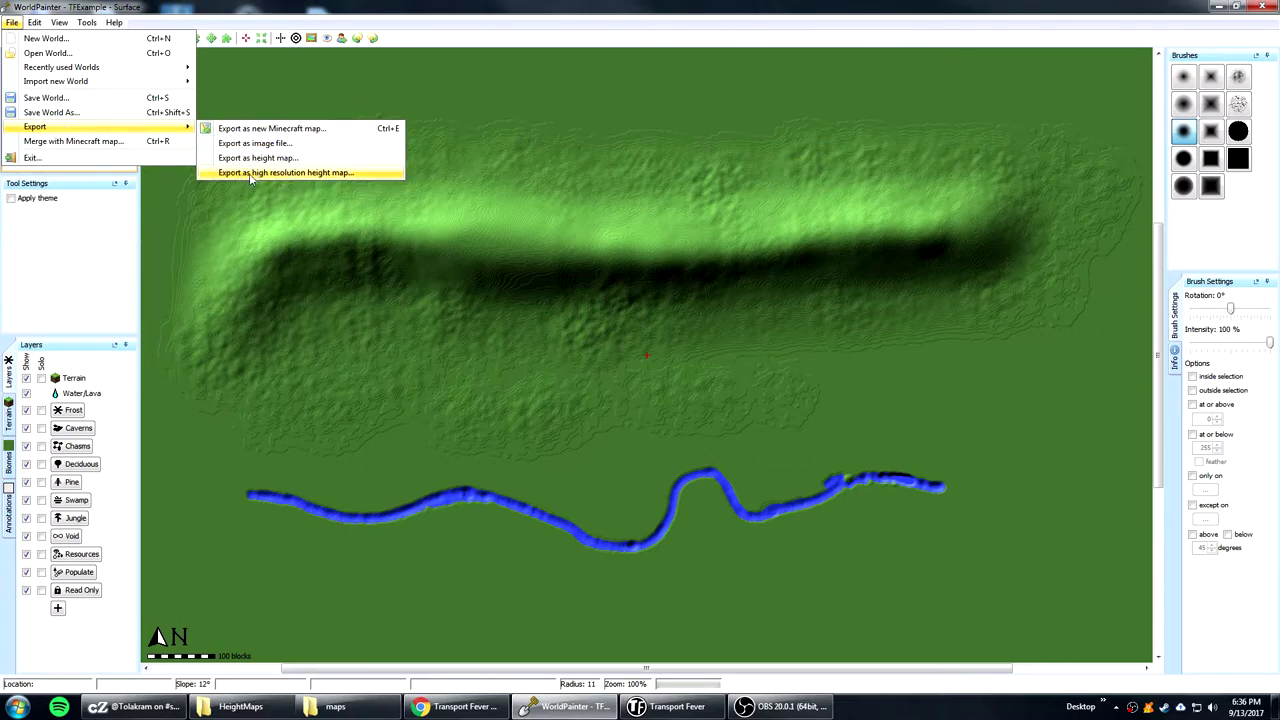
left_click(309, 173)
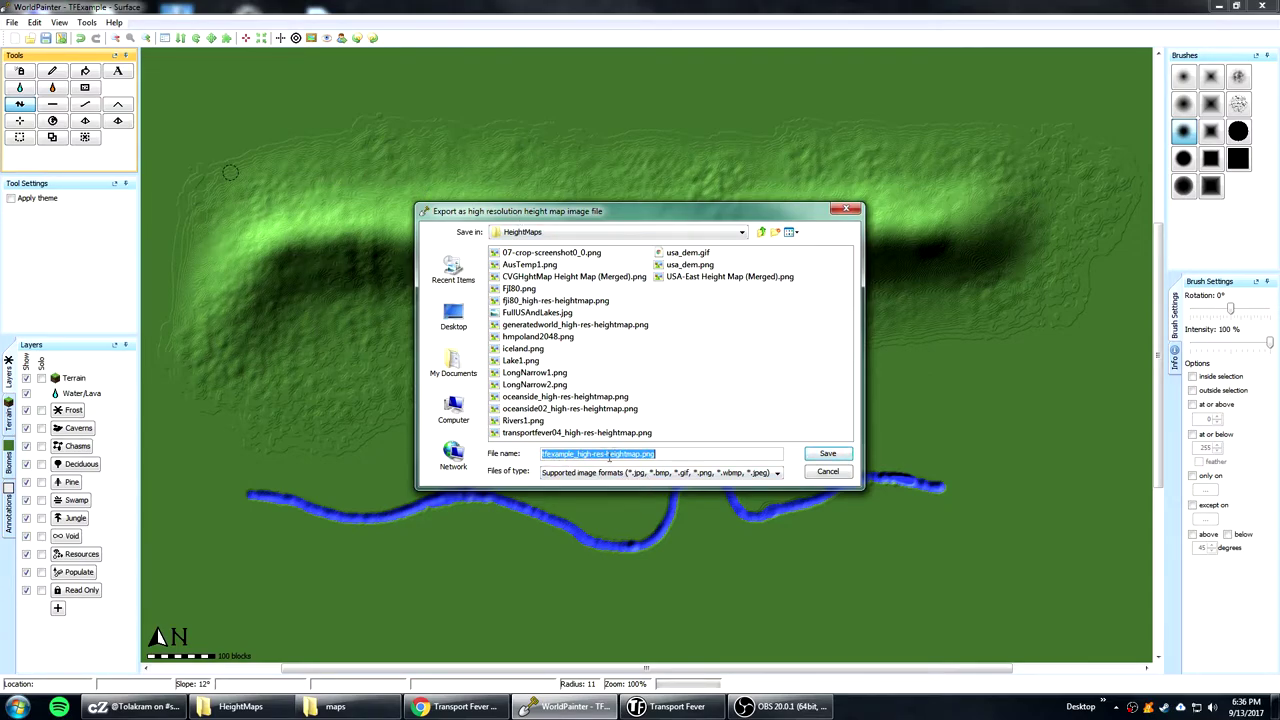
- Save the height map as tfexample_high-res-heightmap.png in the HeightMaps folder
left_click(828, 455)
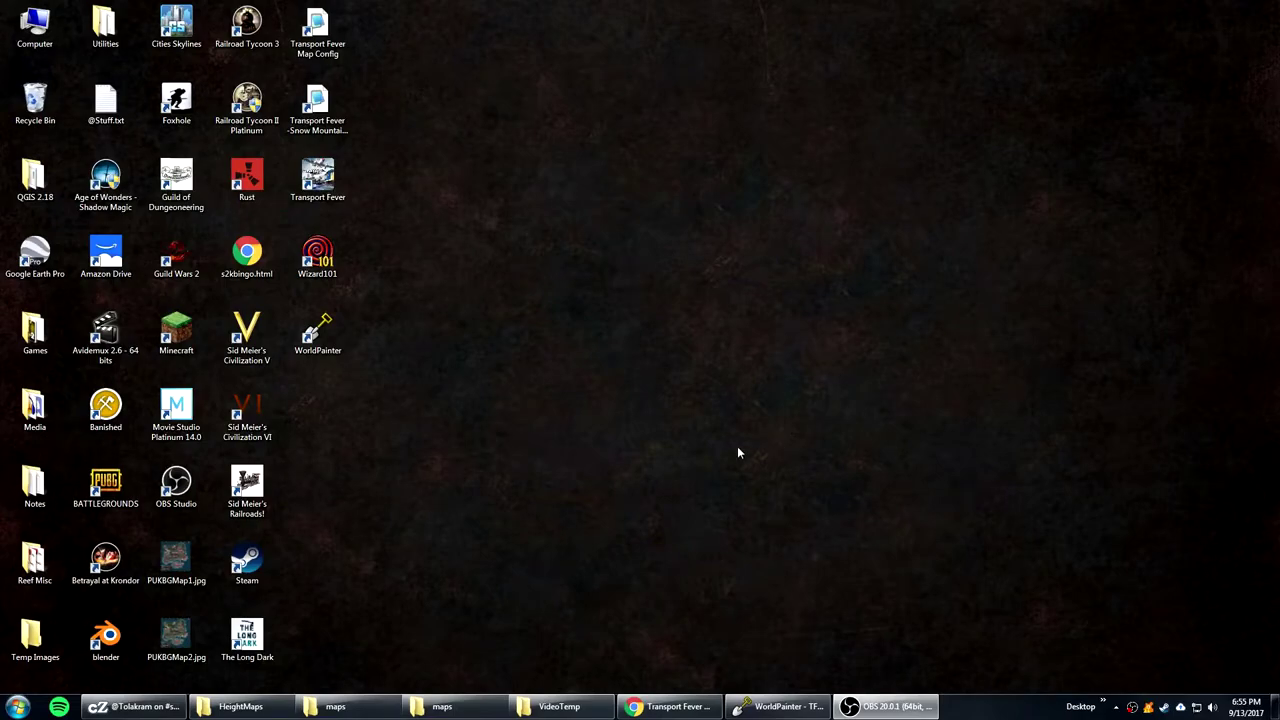
- Restore the Chrome window showing the Transport Fever Mods Map Creation Tool
left_click(670, 706)
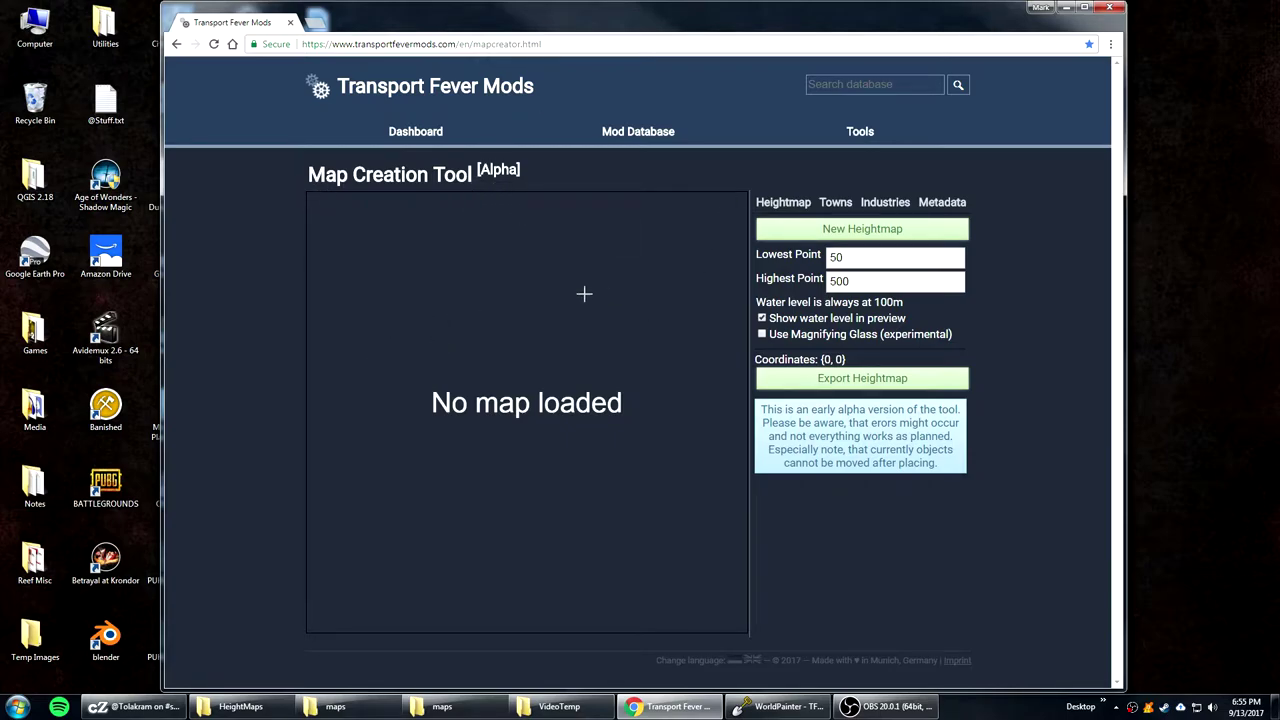
- Load tfexample_high-res-heightmap.png as a new heightmap and select its Lowest Point value of 67
left_click(839, 230)
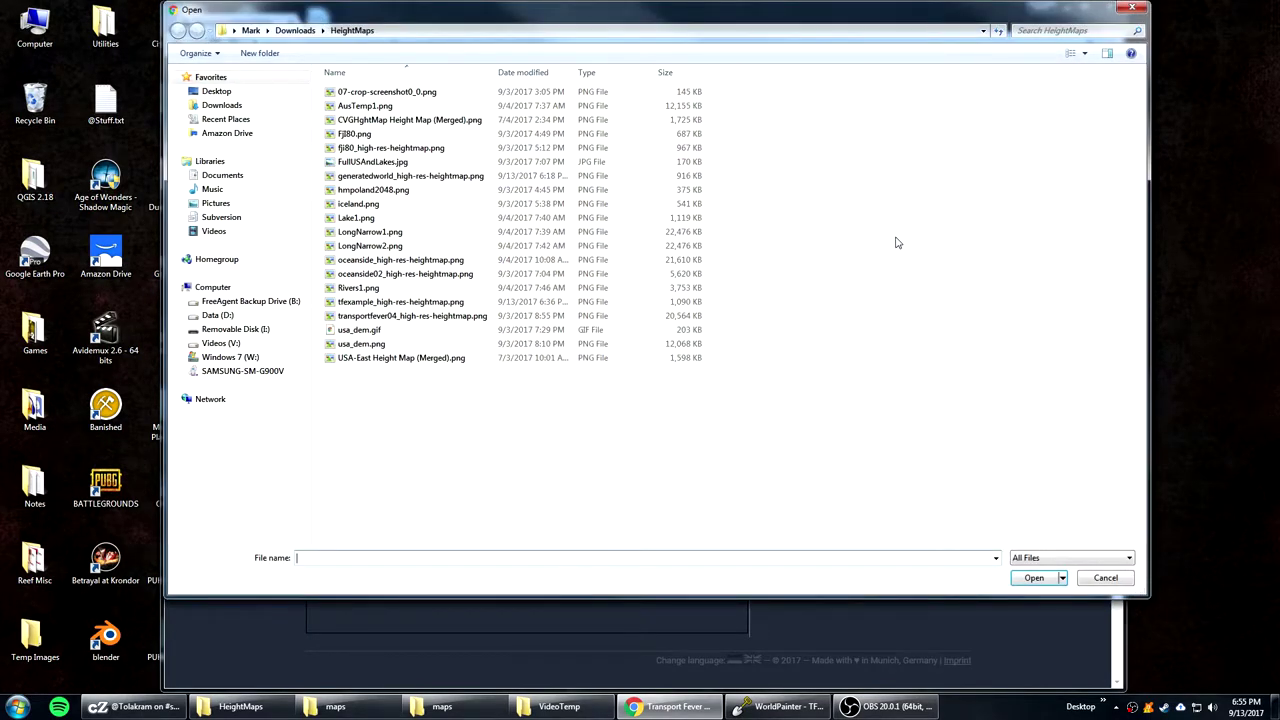
double_click(357, 303)
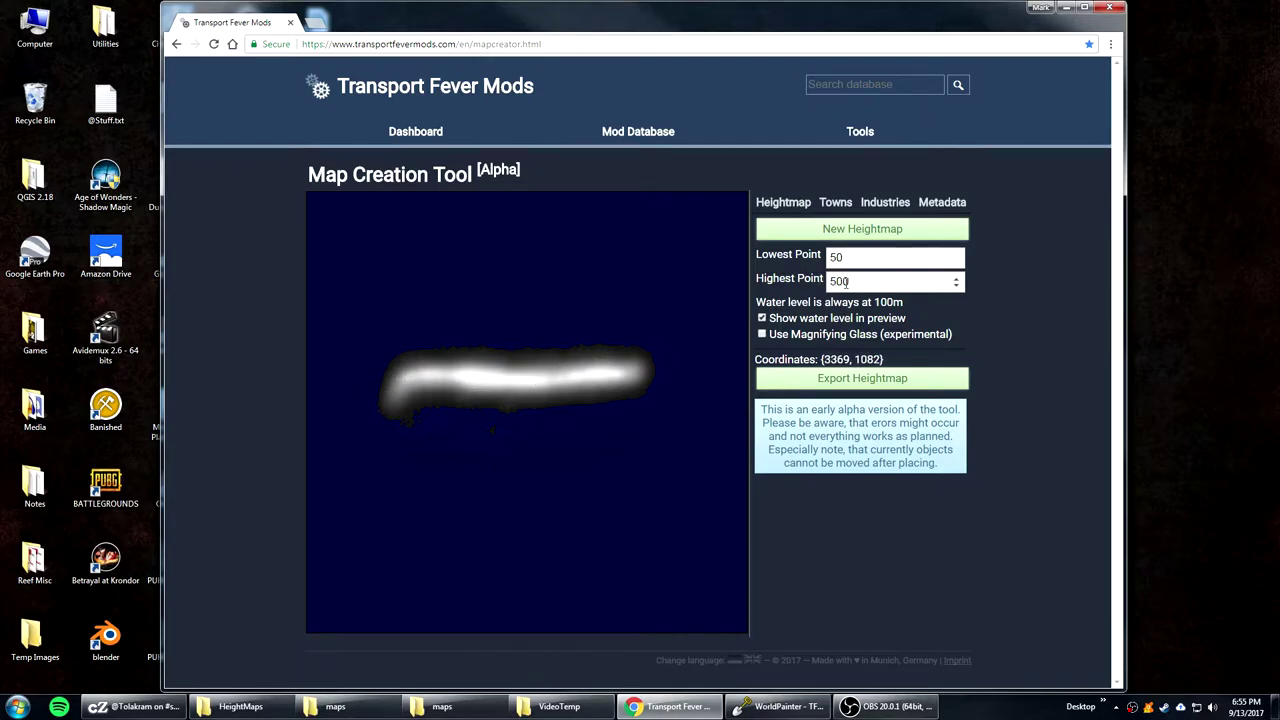
left_click_drag(856, 257, 796, 260)
- Change the Lowest Point value to 70, correcting an initial 67, with Highest Point left at 500
type("67")
left_click(864, 281)
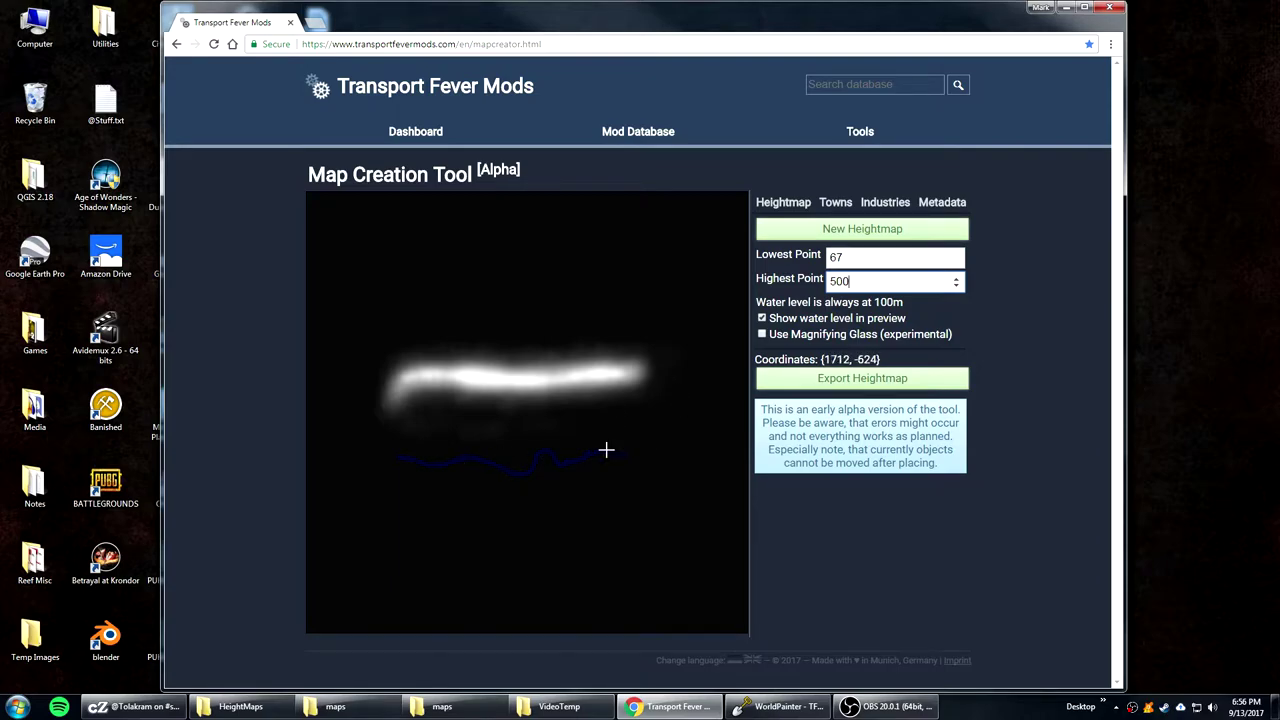
left_click(849, 257)
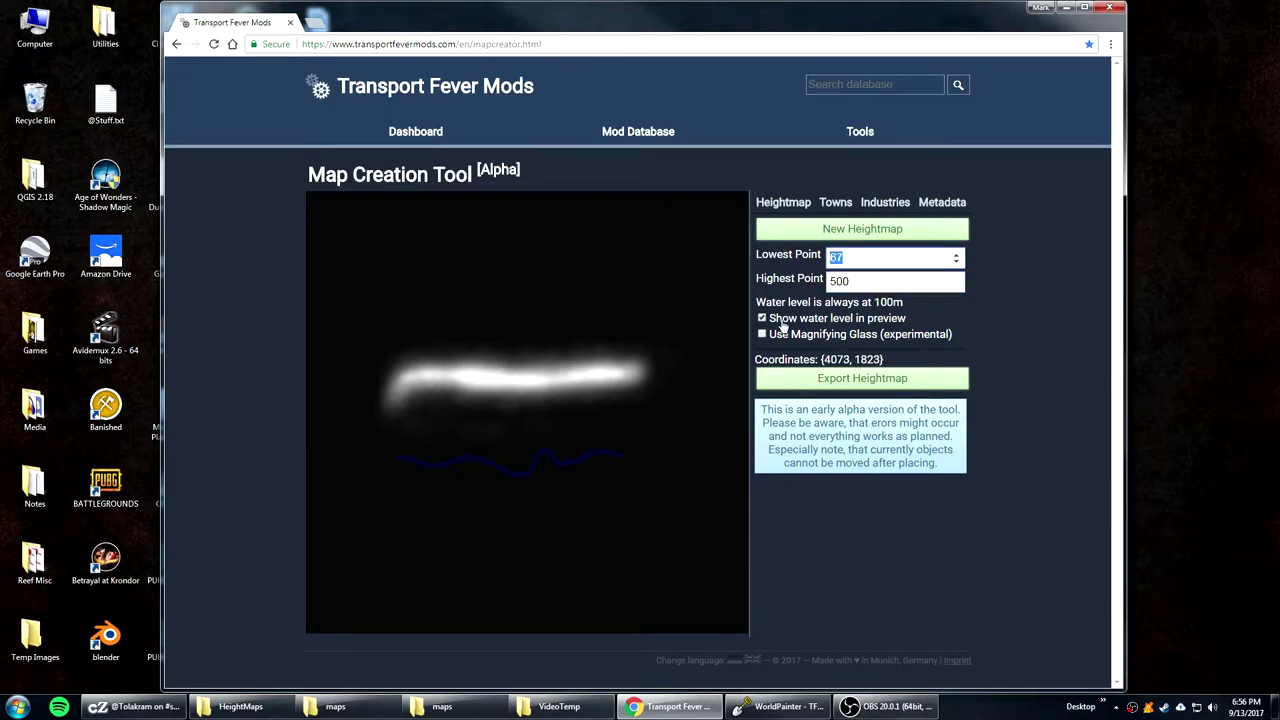
left_click(857, 284)
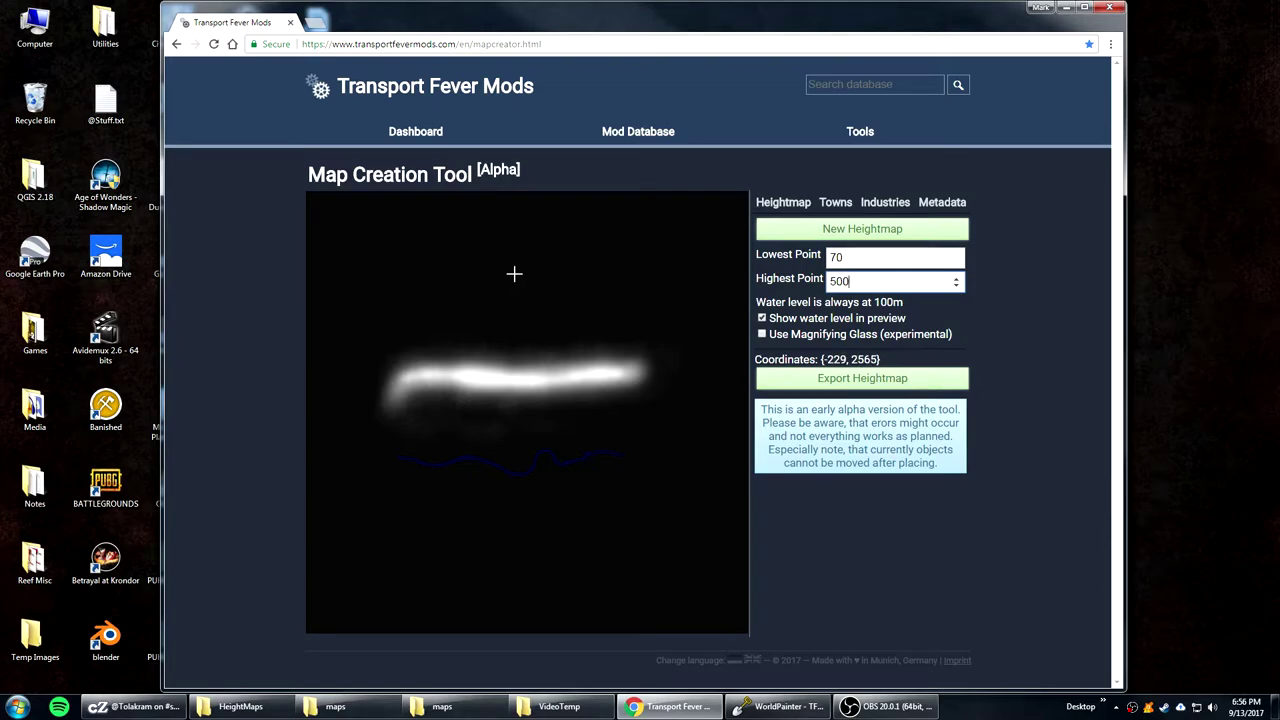
left_click(834, 202)
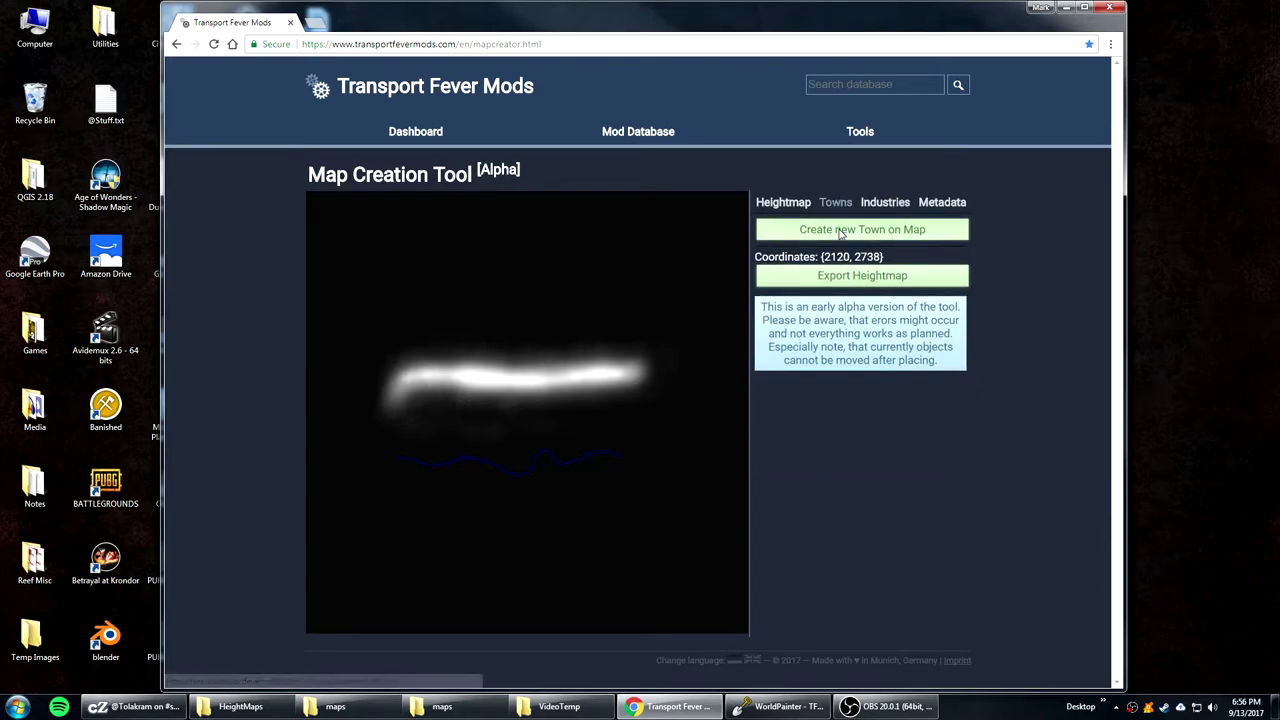
- Create towns 'one' and 'two' near the top-left and top-right corners of the map
left_click(841, 231)
type("o")
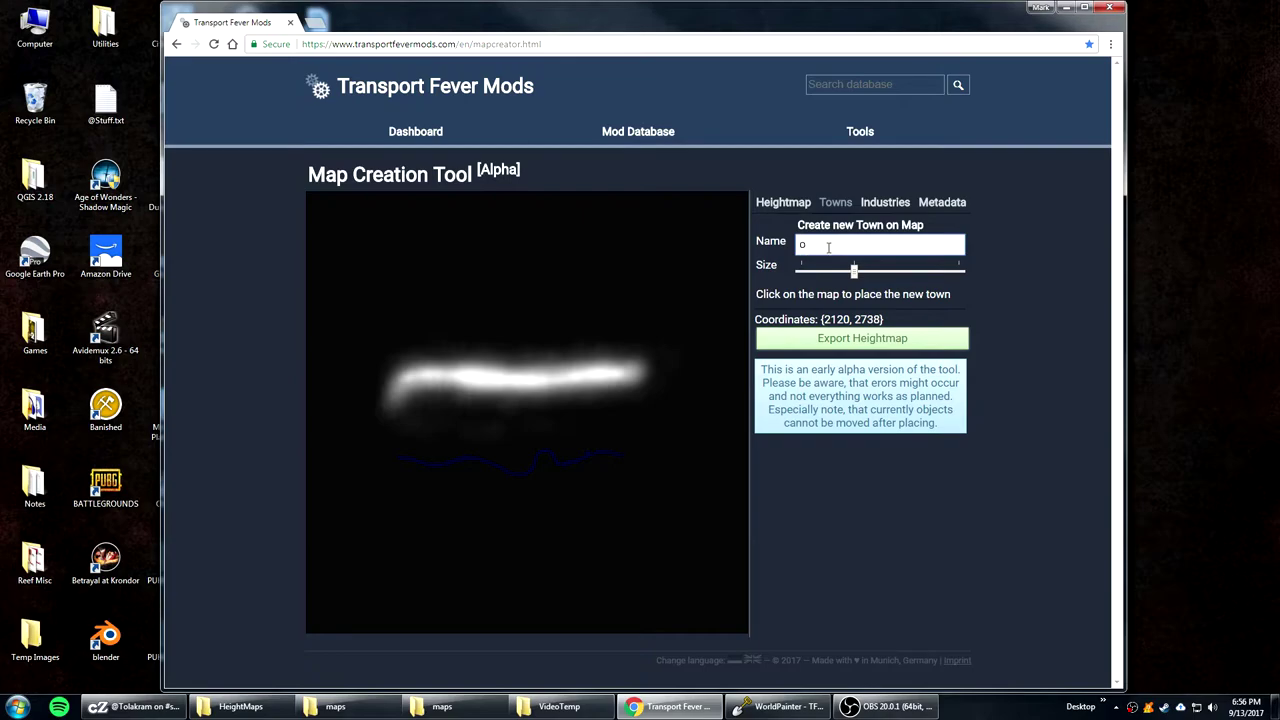
type("ne")
left_click(335, 214)
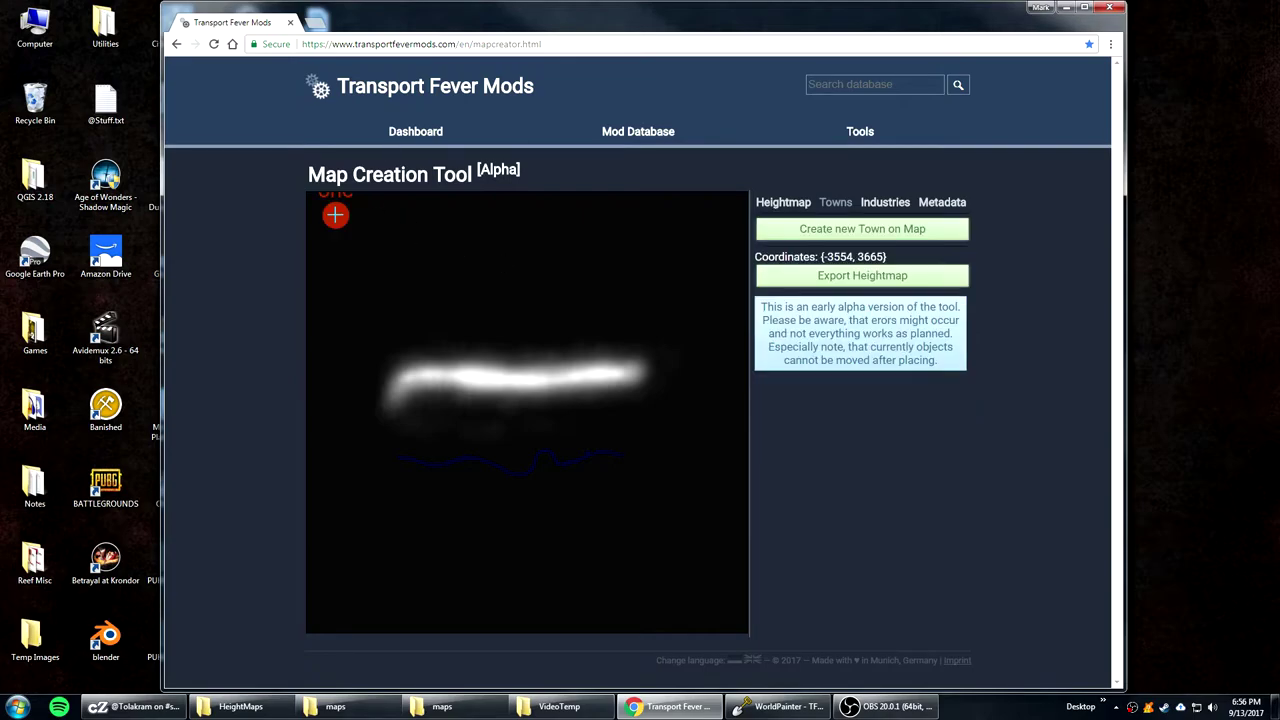
left_click(841, 231)
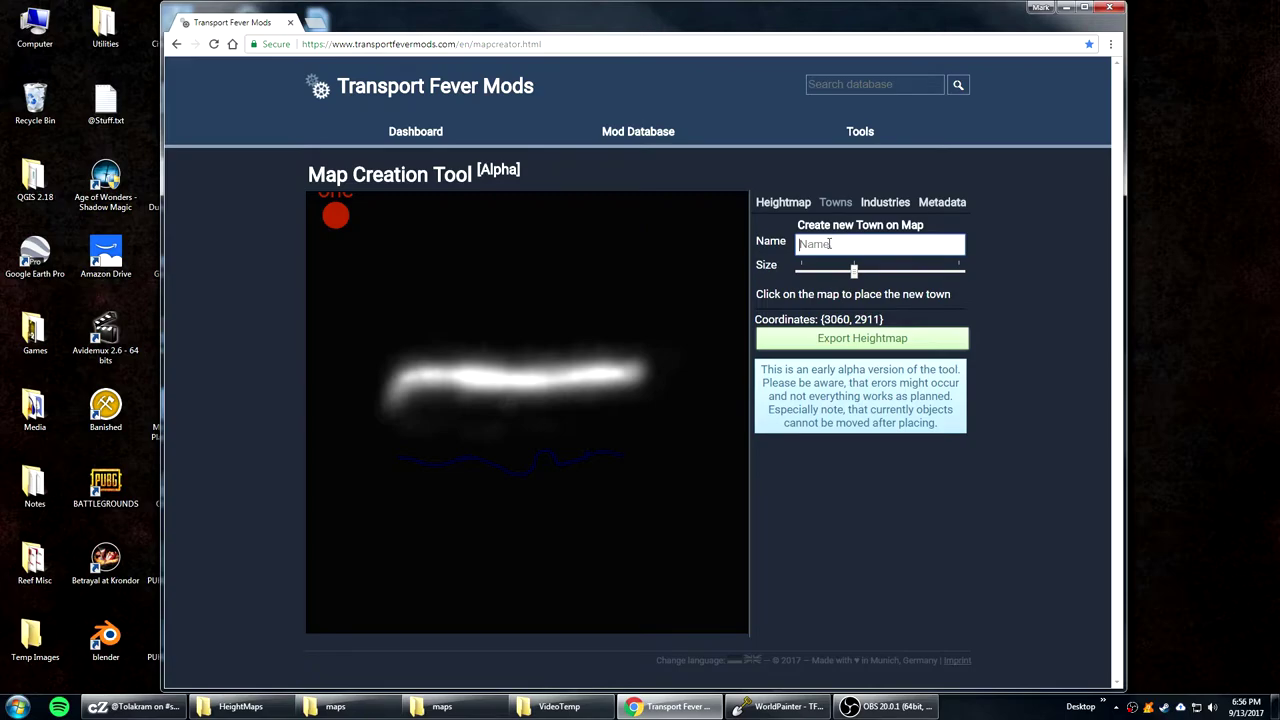
type("two")
left_click(681, 226)
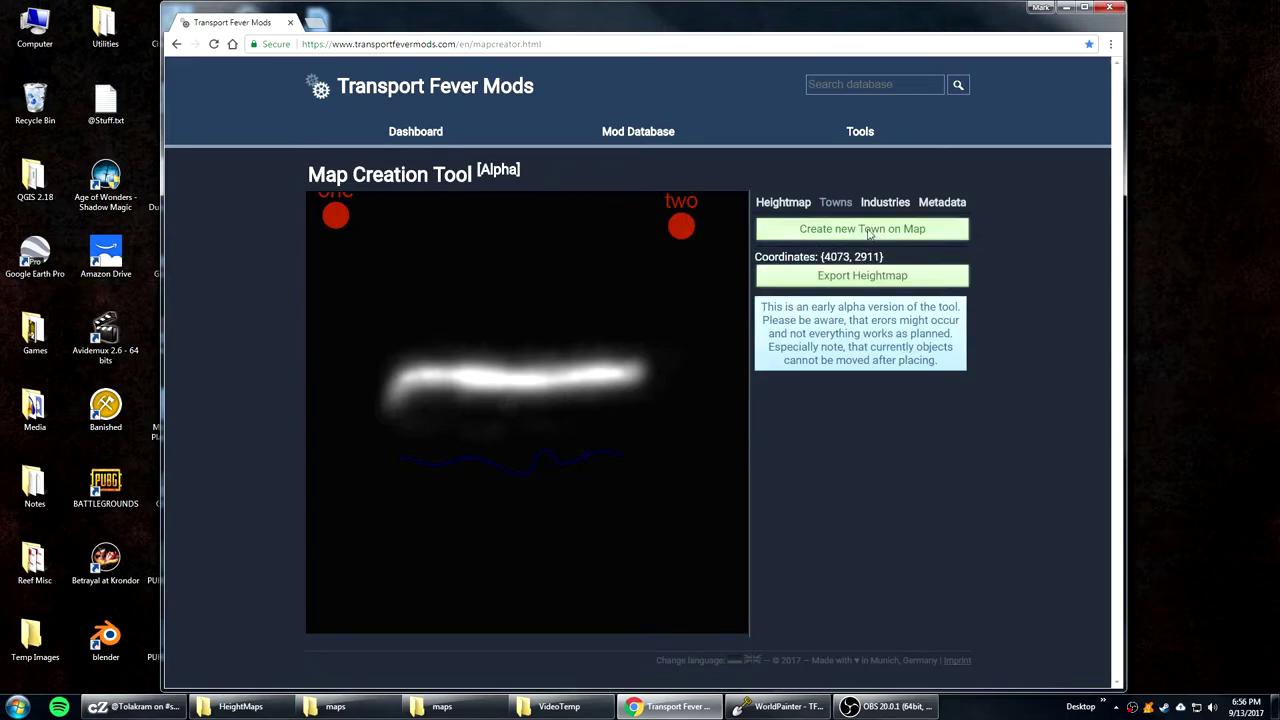
- Place two Coal Mines along the top of the map and export the map as a zip
left_click(885, 202)
left_click(850, 228)
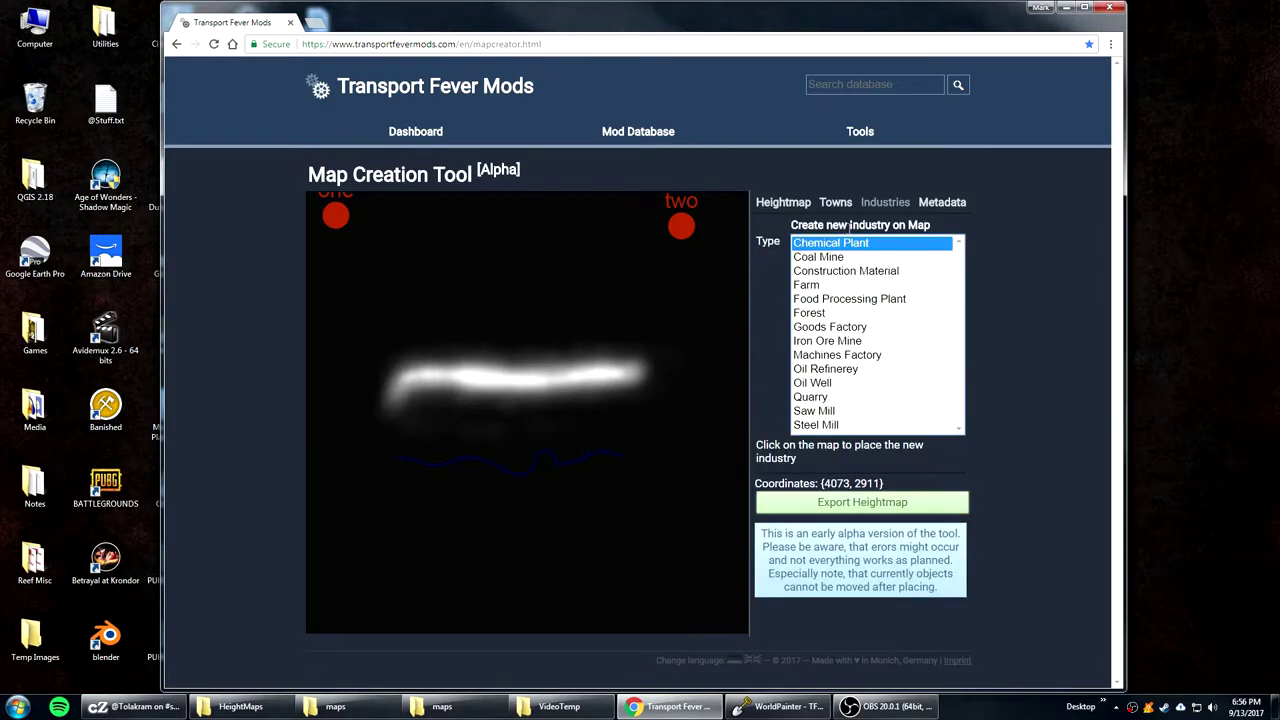
left_click(830, 258)
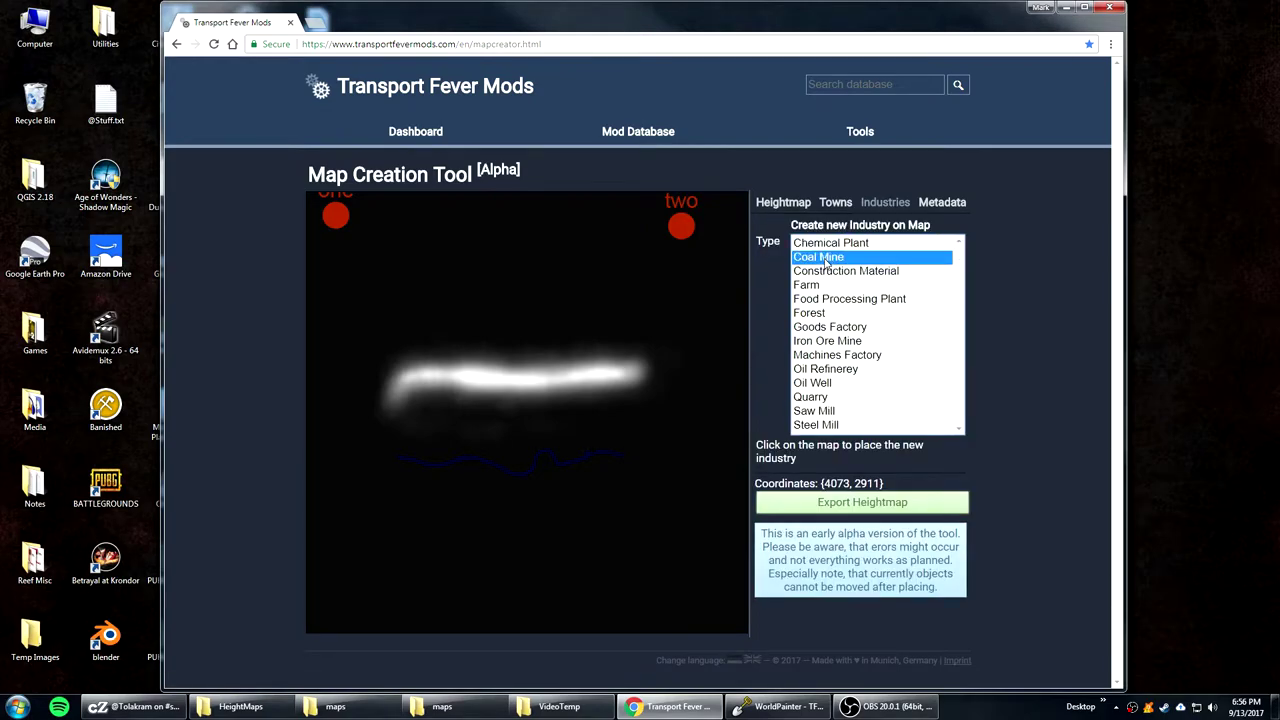
left_click(428, 224)
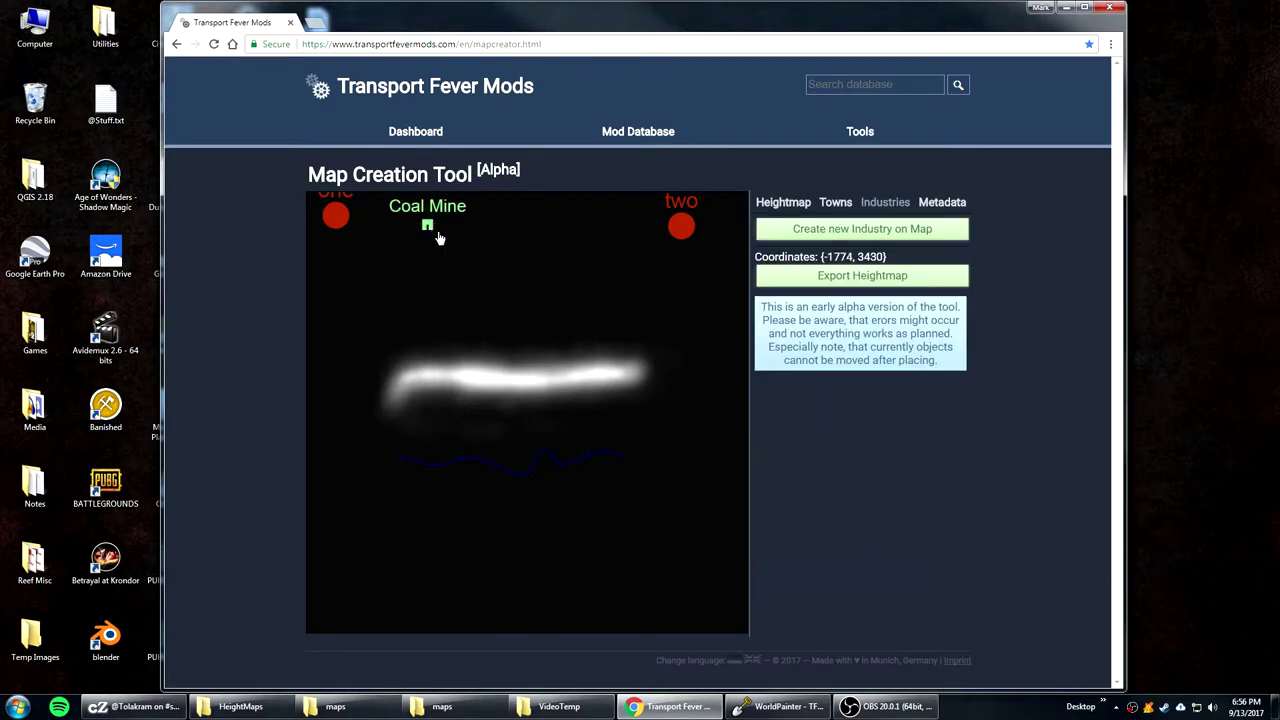
left_click(824, 229)
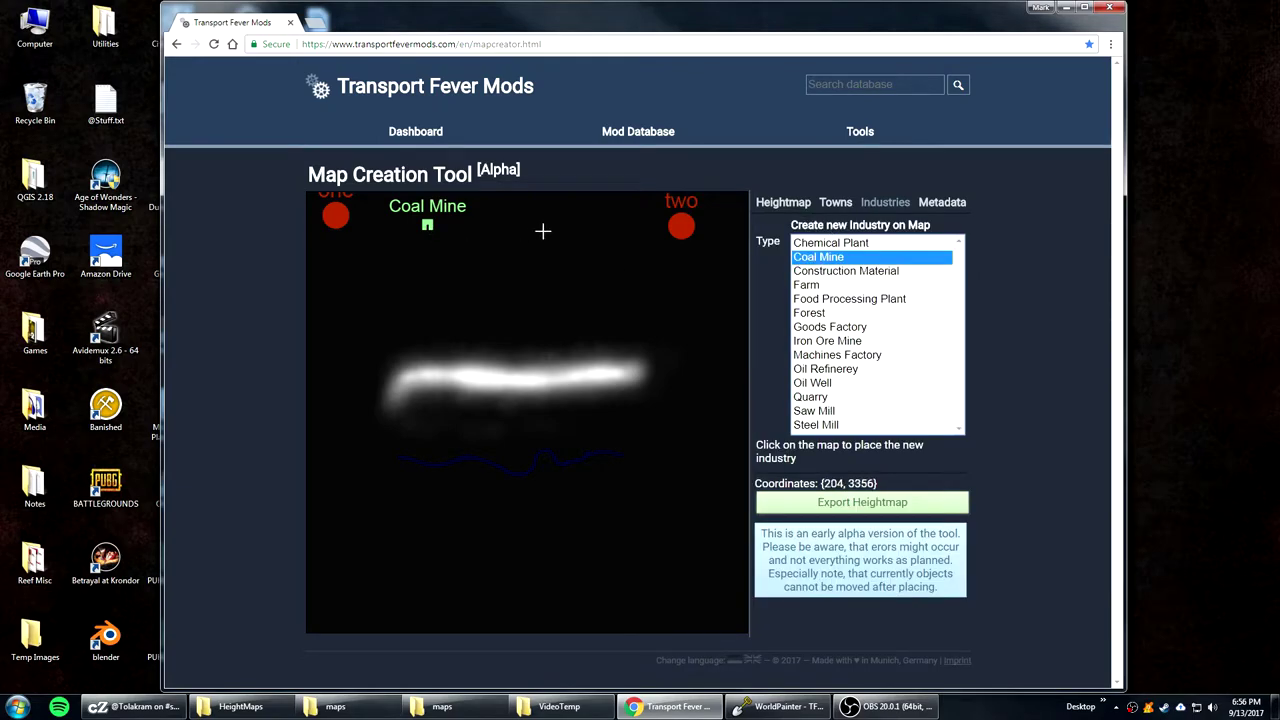
left_click(575, 228)
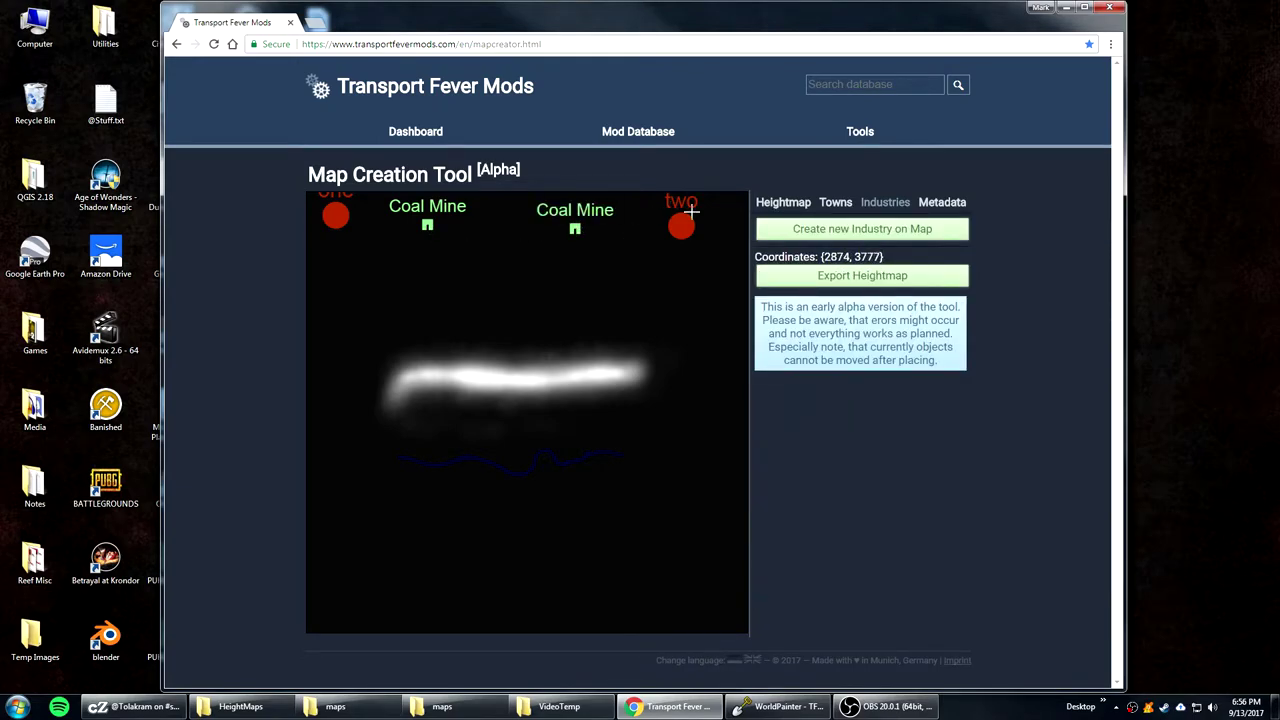
left_click(816, 281)
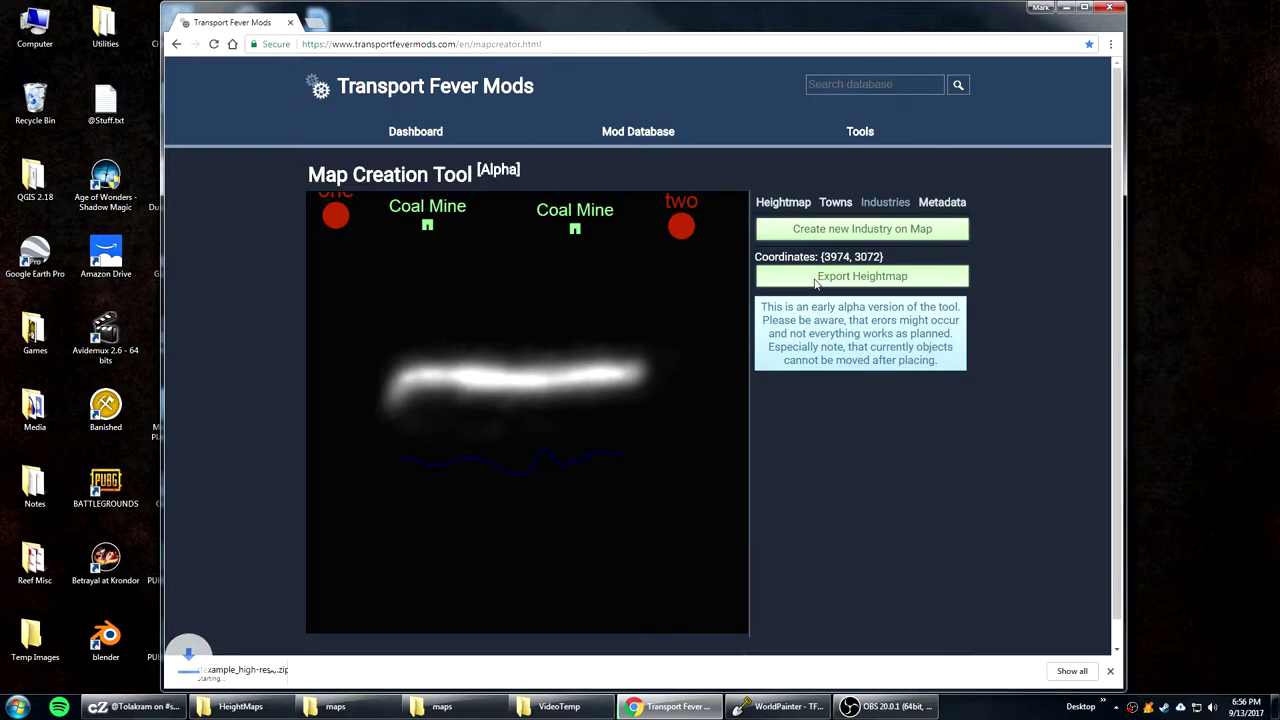
- Inspect the zip's tfexample_high-res-heightmap folder, then copy it and close the zip window
left_click(240, 673)
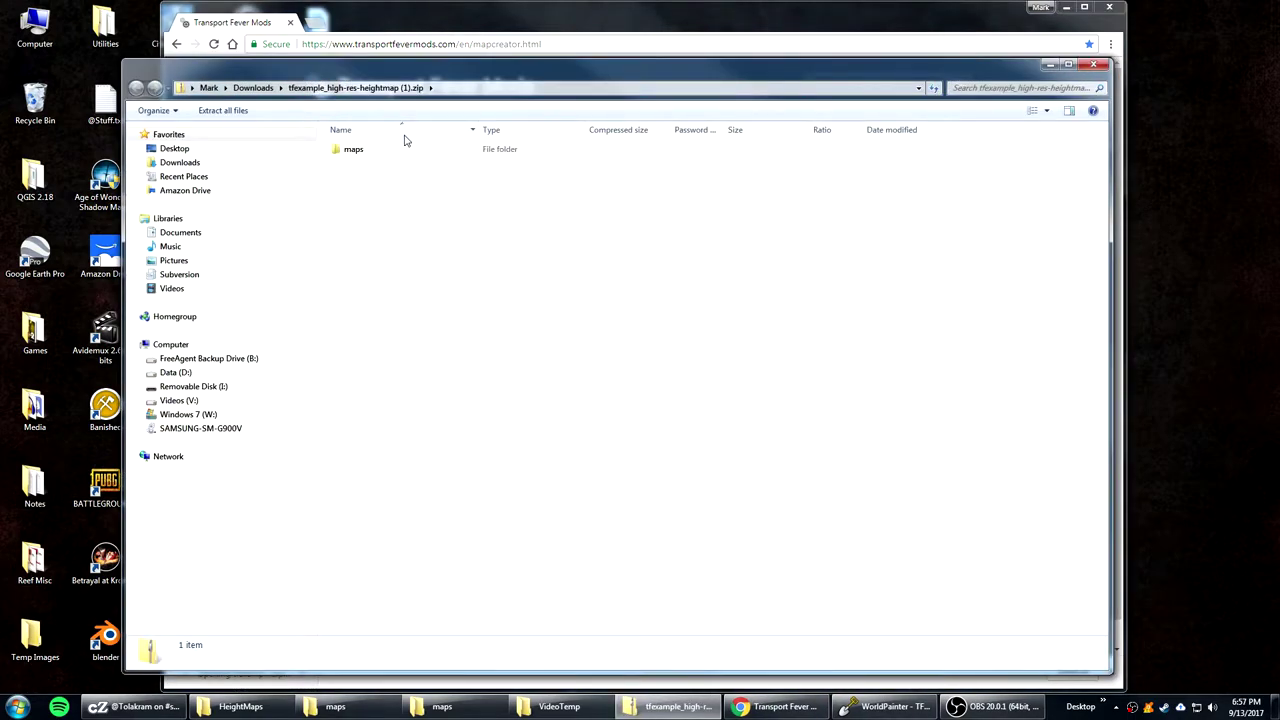
double_click(351, 151)
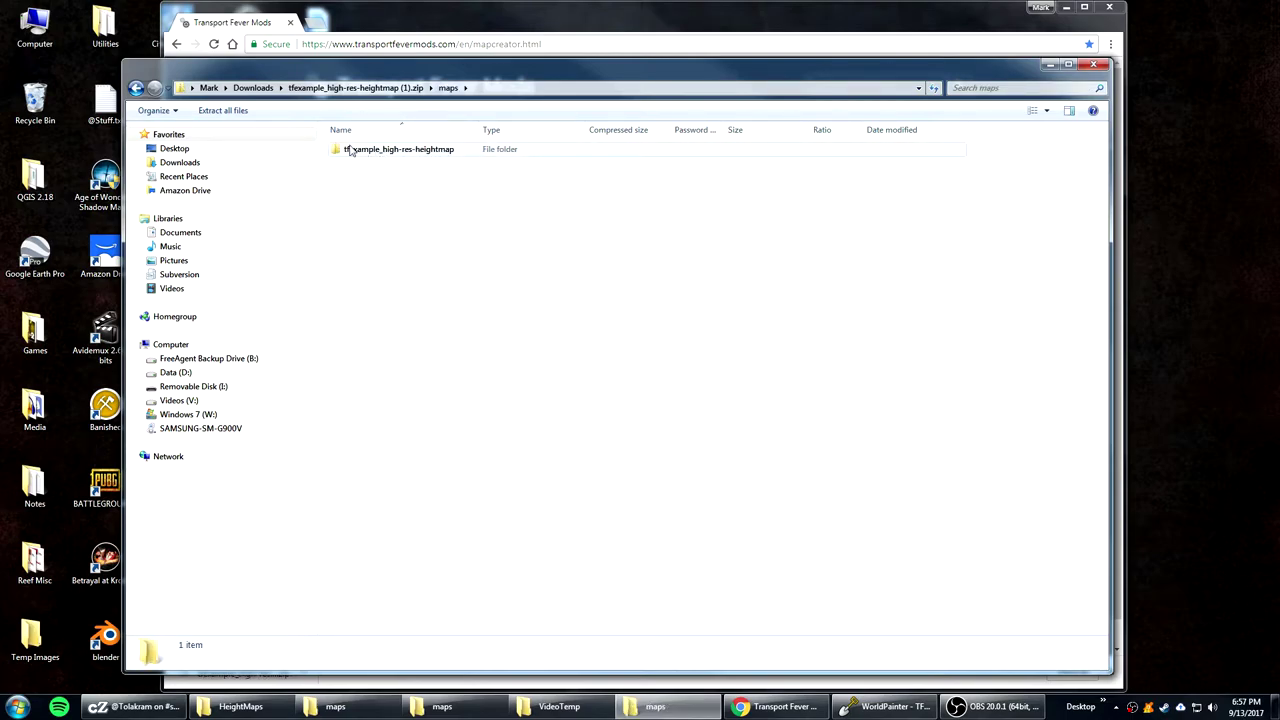
double_click(398, 150)
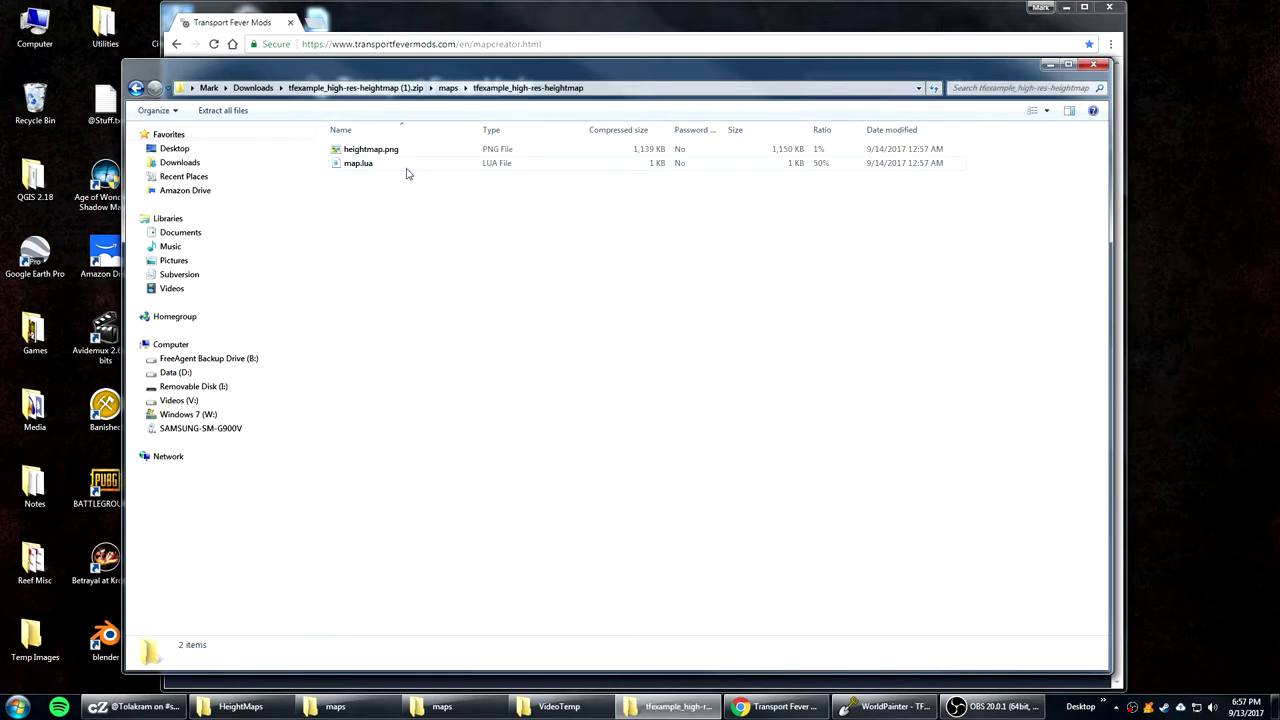
left_click(135, 87)
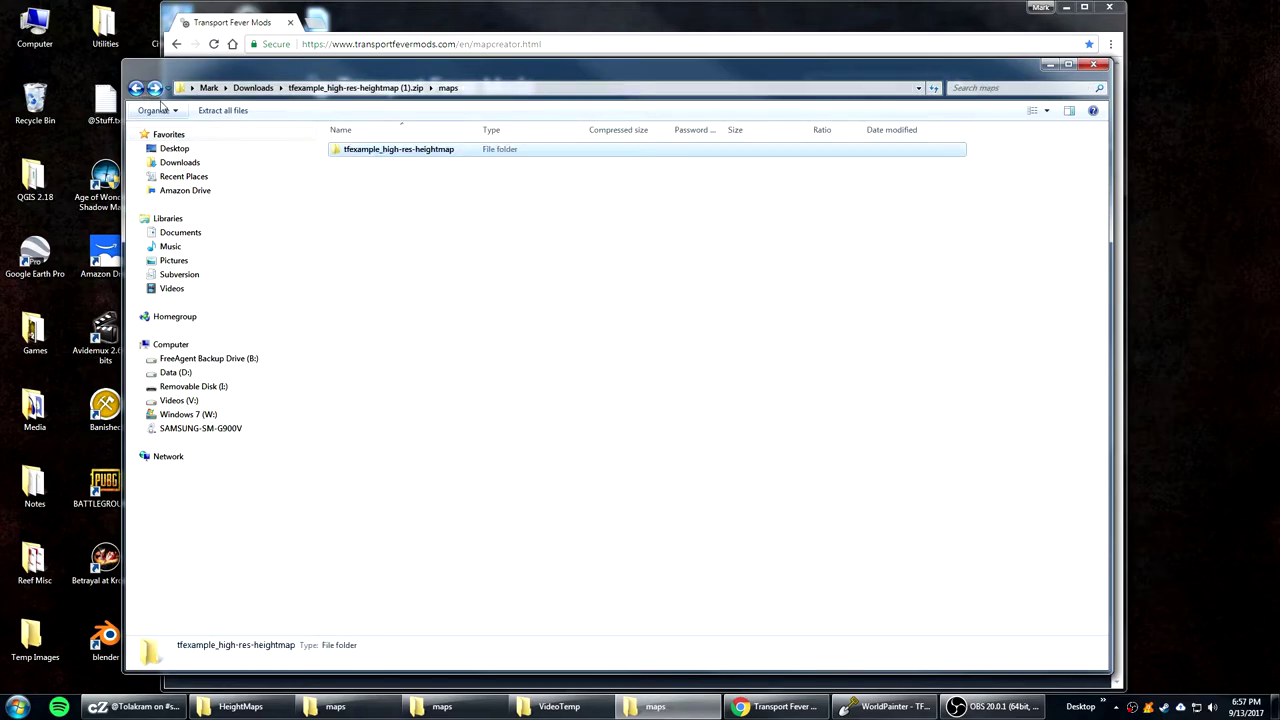
right_click(361, 155)
left_click(400, 210)
left_click(1093, 64)
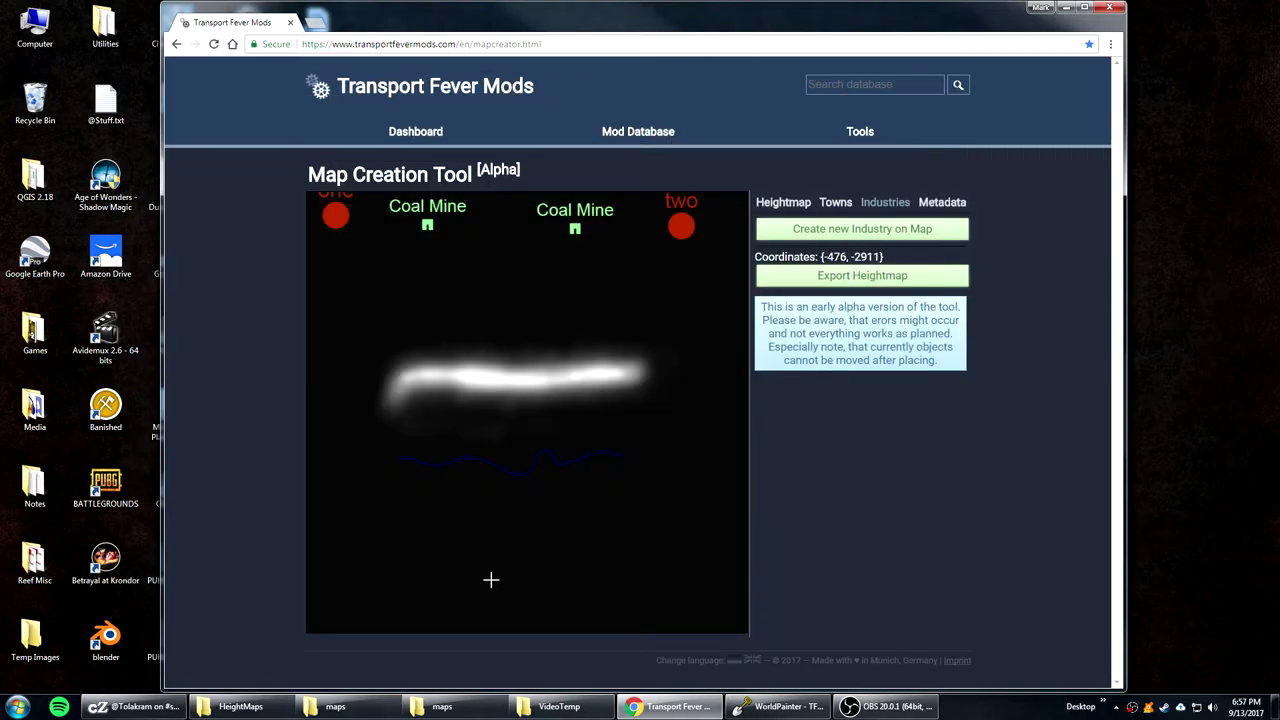
- Paste the copied map folder into the game's maps folder, merging and replacing heightmap.png
left_click(444, 707)
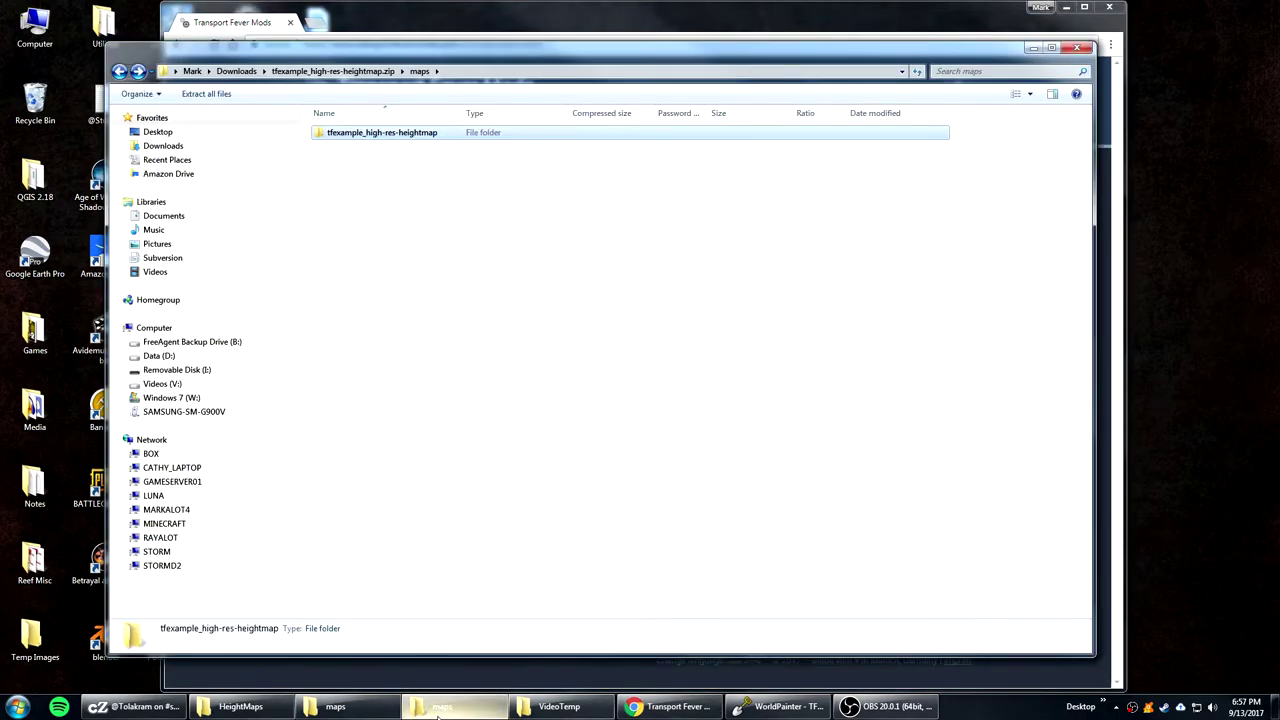
left_click(437, 712)
left_click(338, 708)
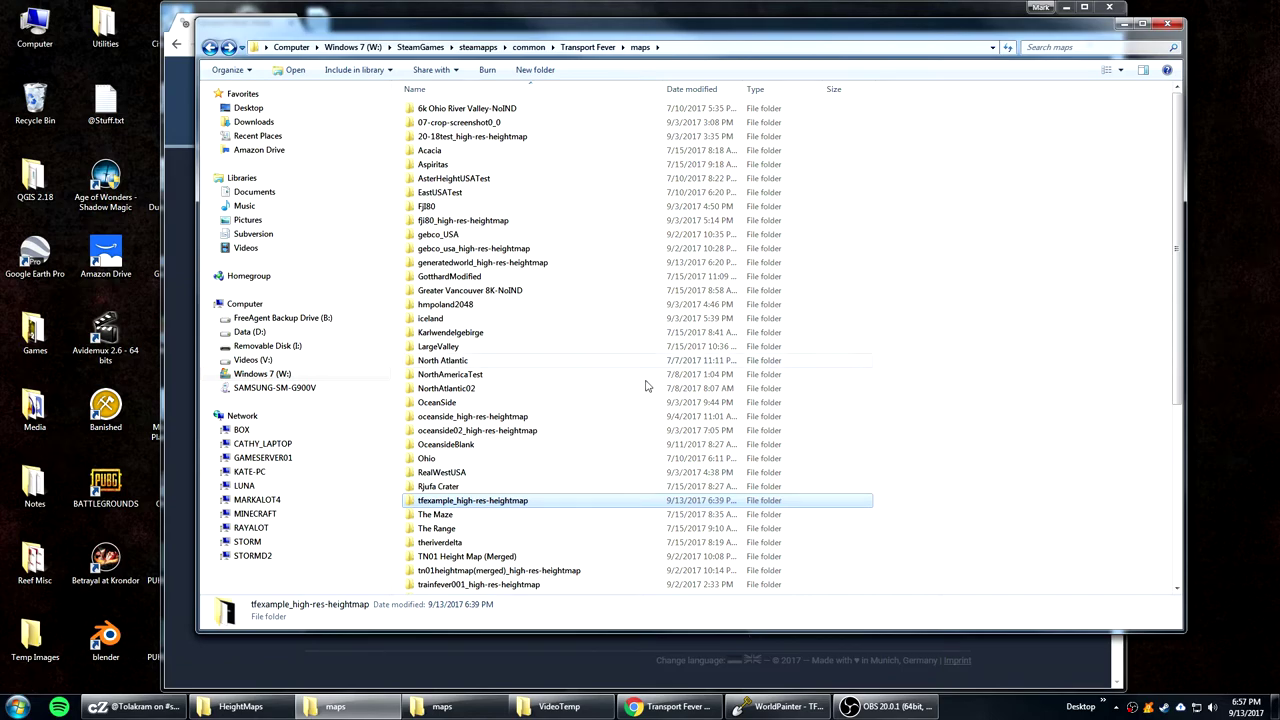
right_click(910, 321)
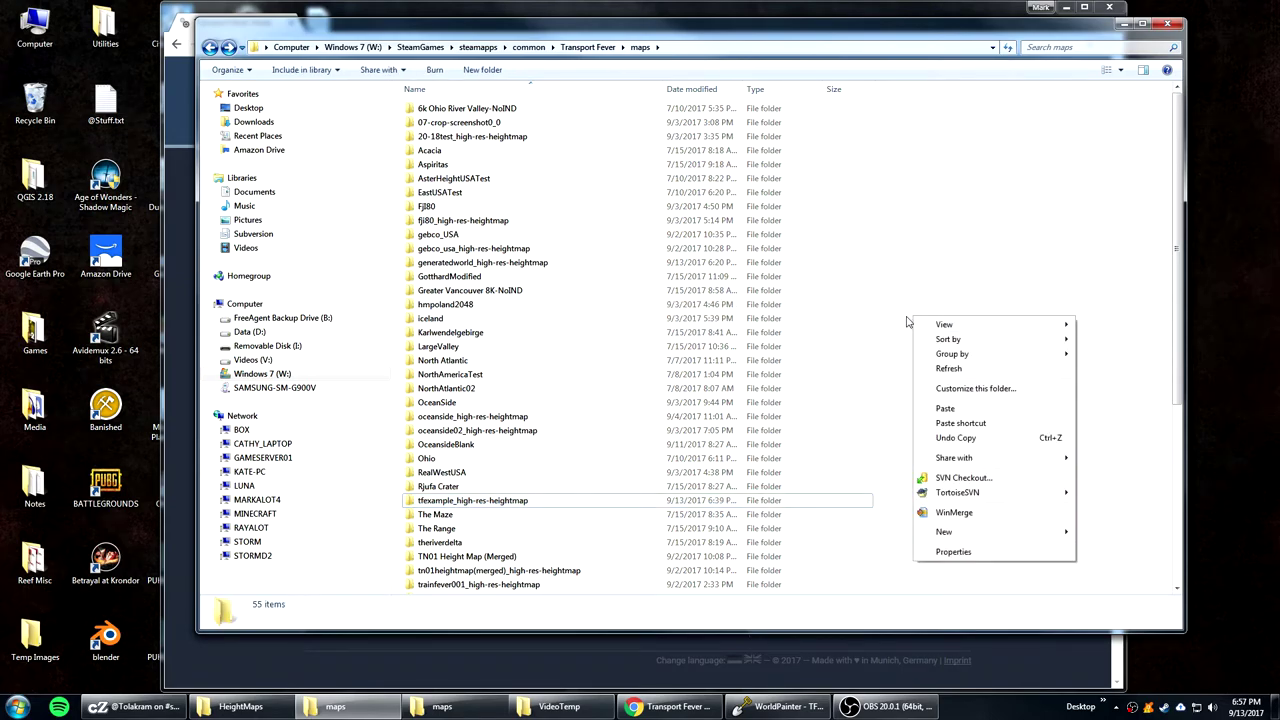
left_click(946, 409)
left_click(697, 492)
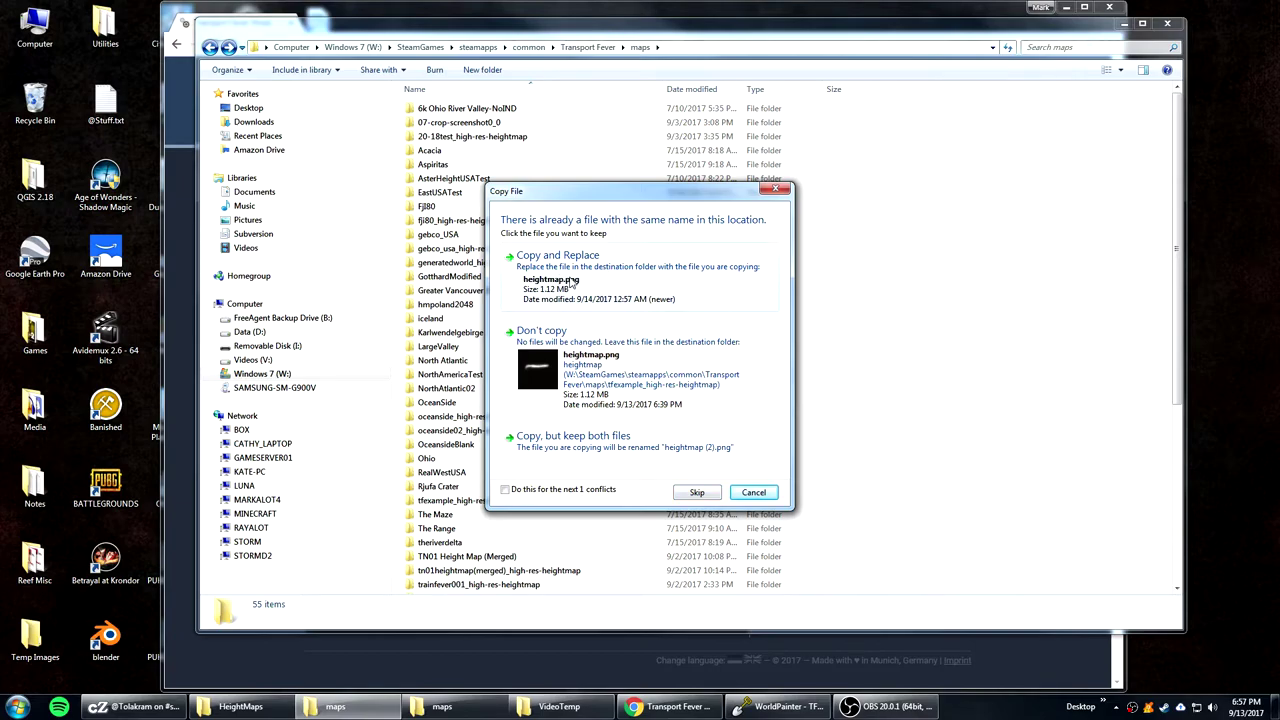
left_click(565, 280)
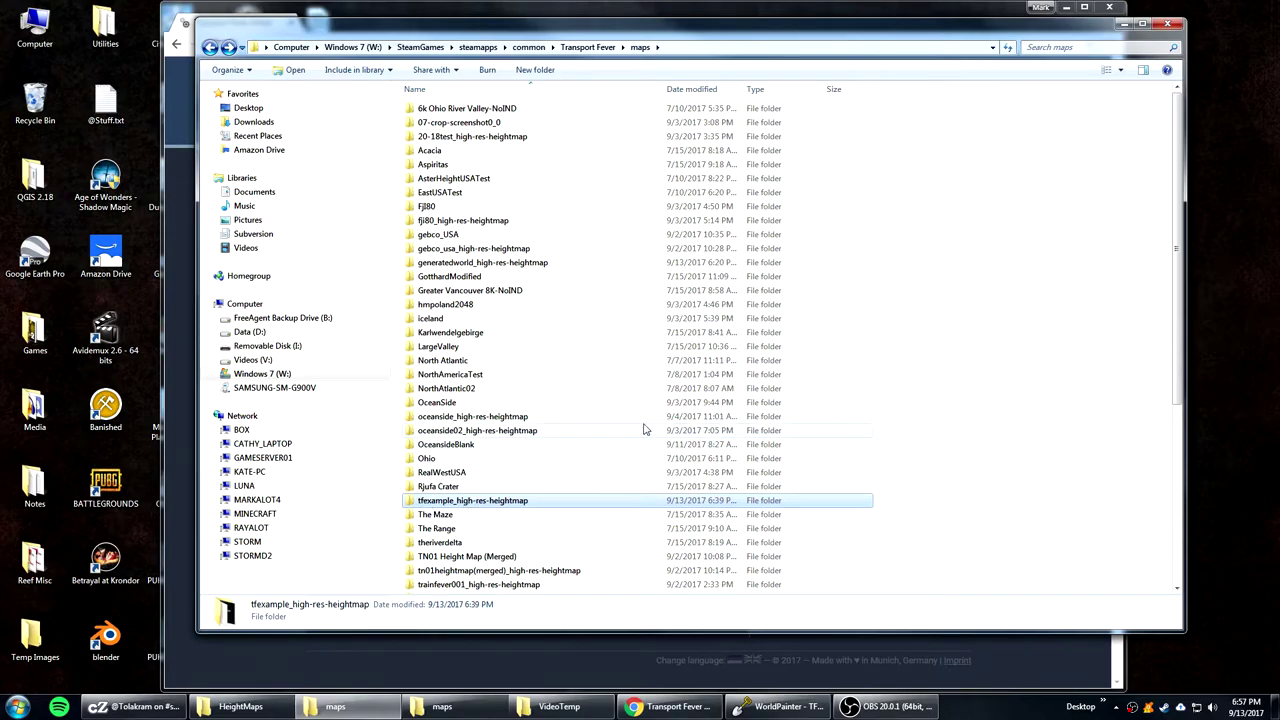
left_click(1122, 25)
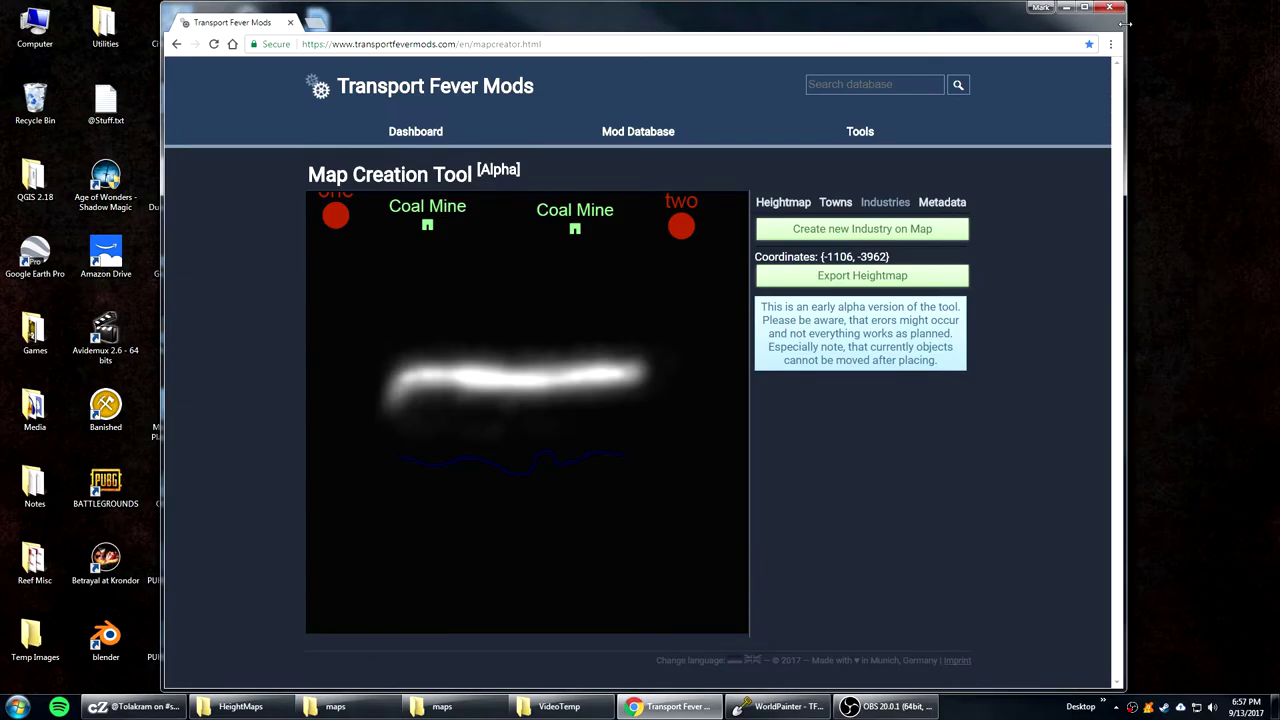
- Minimize the browser and start Transport Fever from its desktop shortcut
left_click(1066, 9)
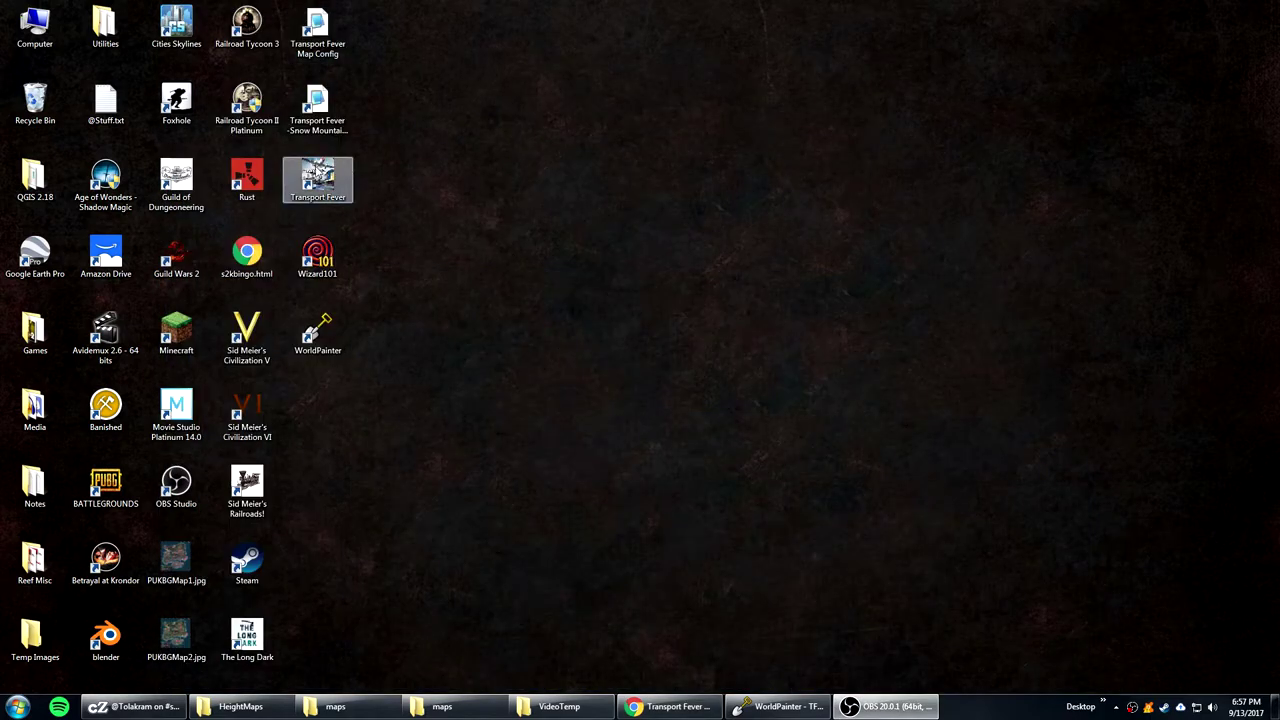
double_click(317, 178)
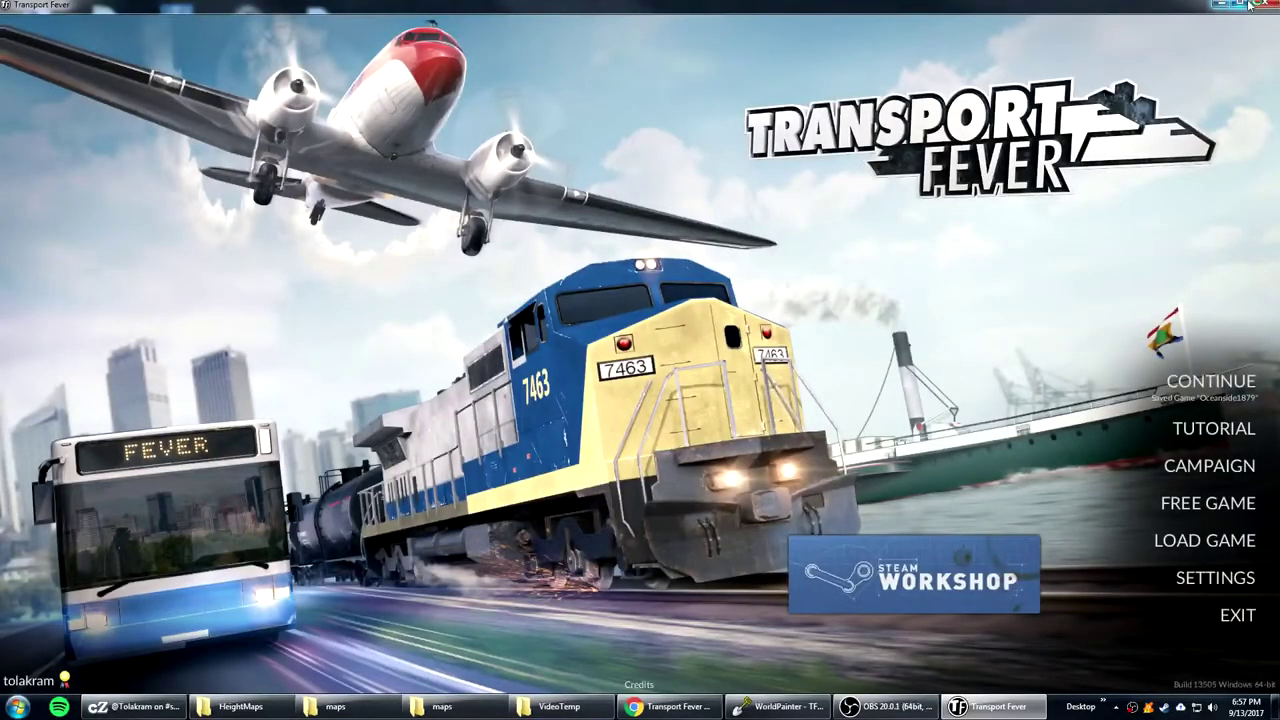
- Start a Free Game with tfexample_high-res-heightmap chosen as the map
left_click(1203, 508)
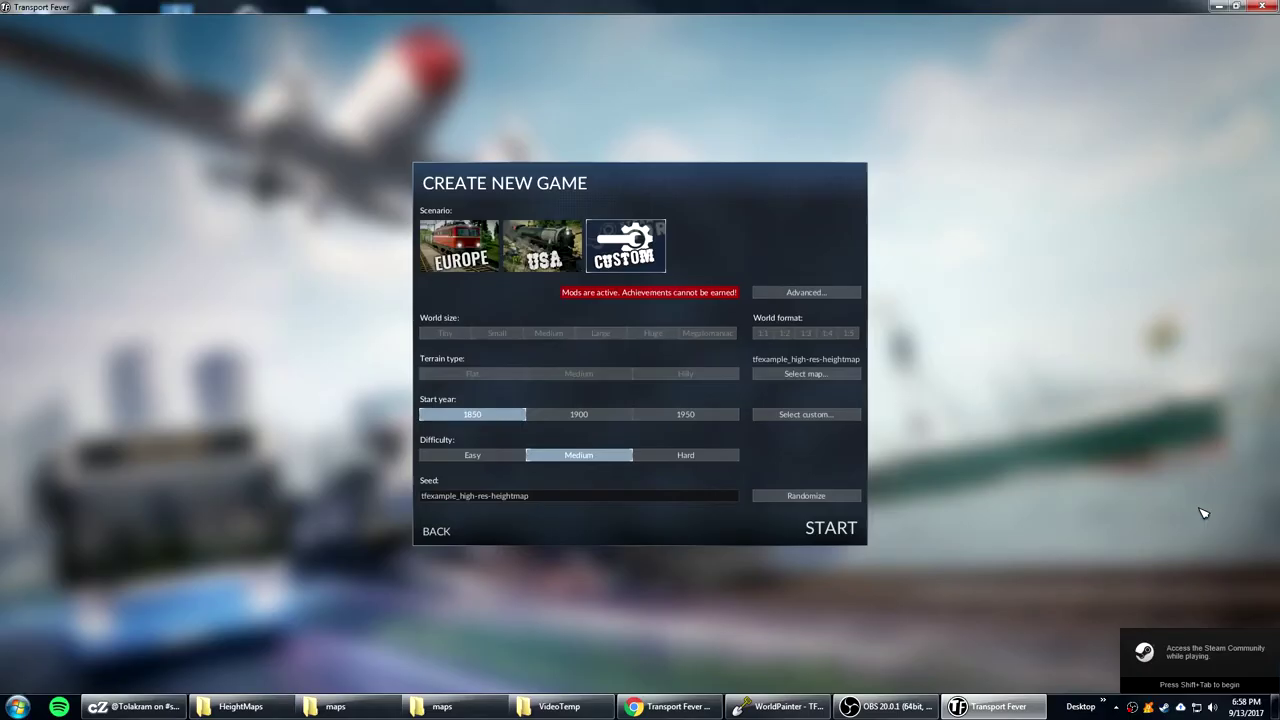
left_click(797, 376)
scroll(874, 444, "down", 10)
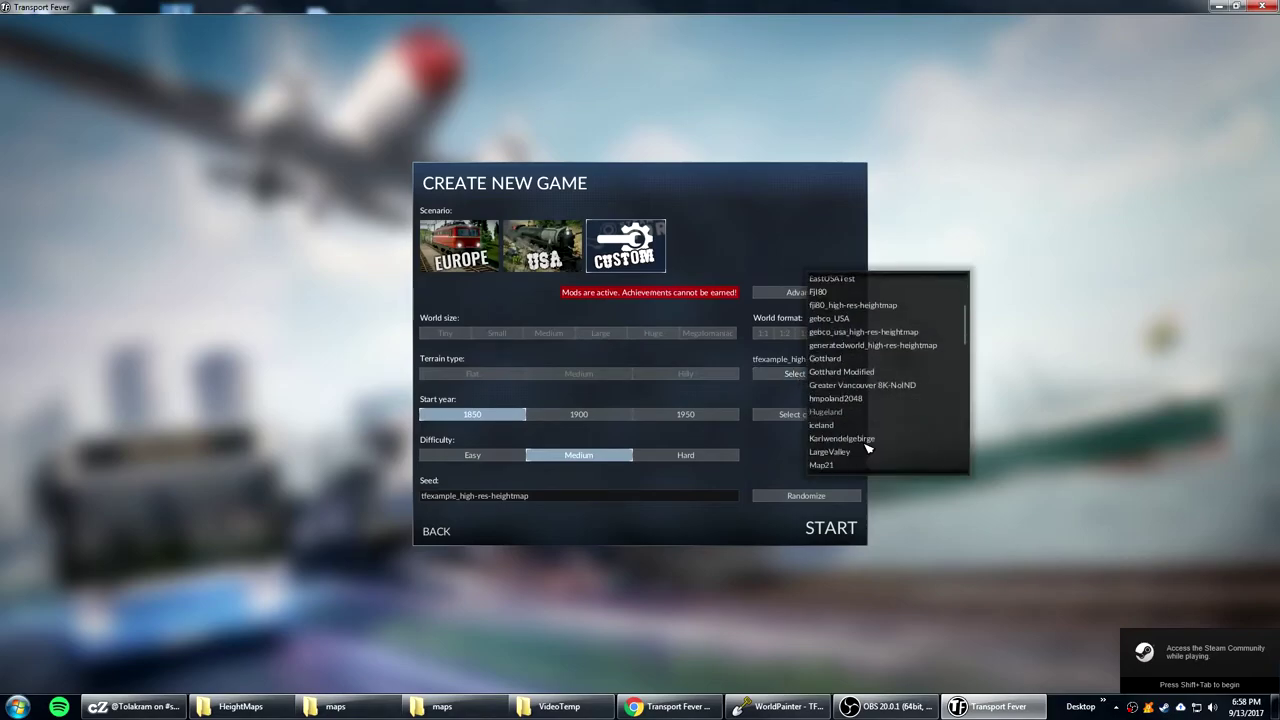
scroll(875, 420, "up", 2)
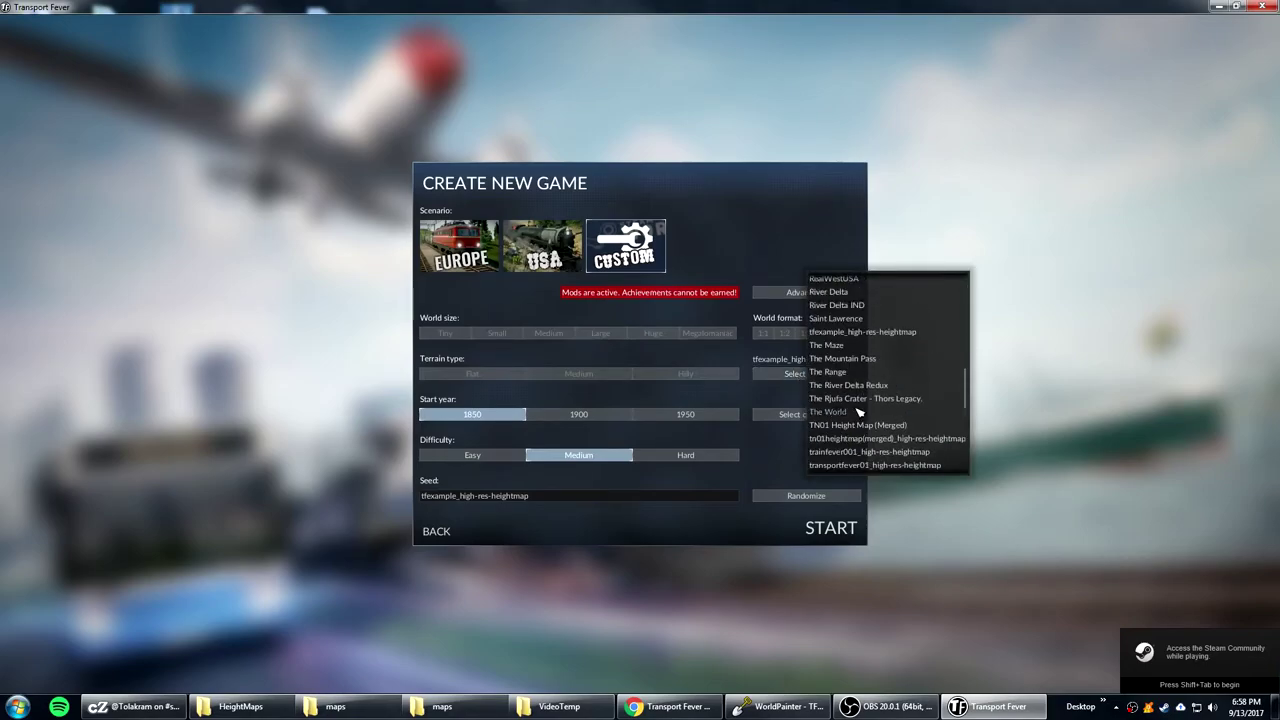
left_click(858, 333)
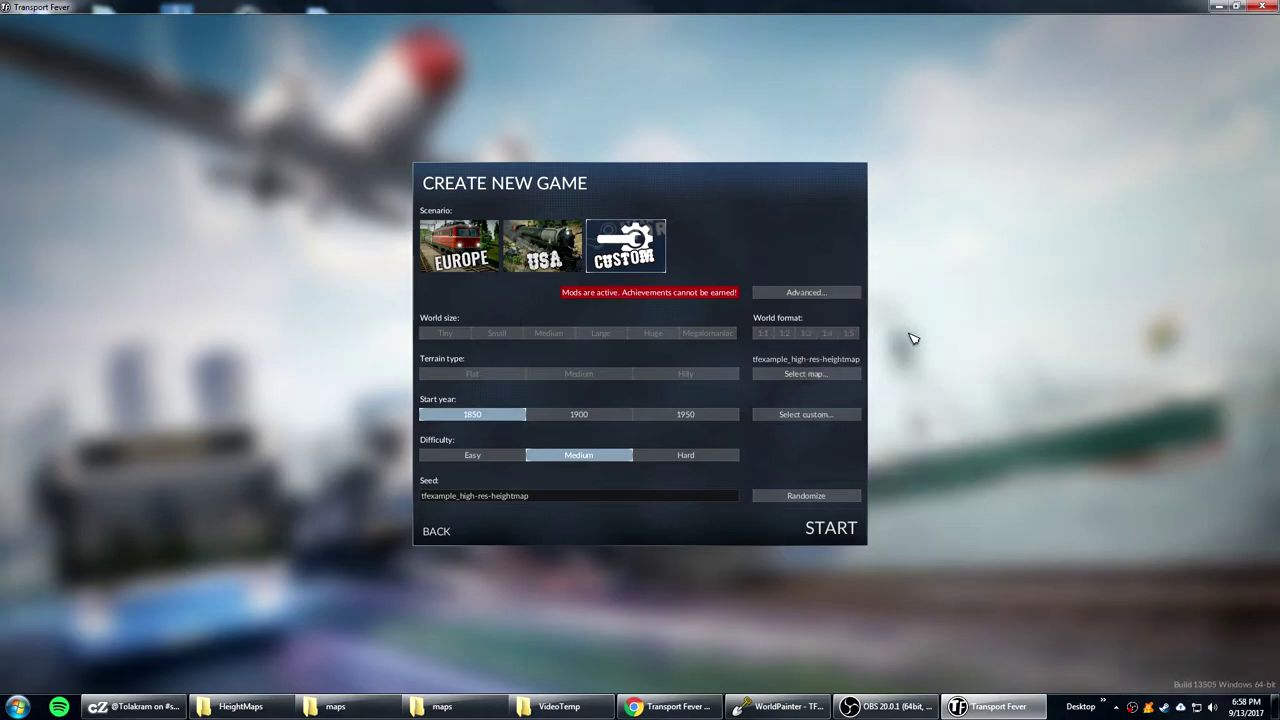
left_click(828, 530)
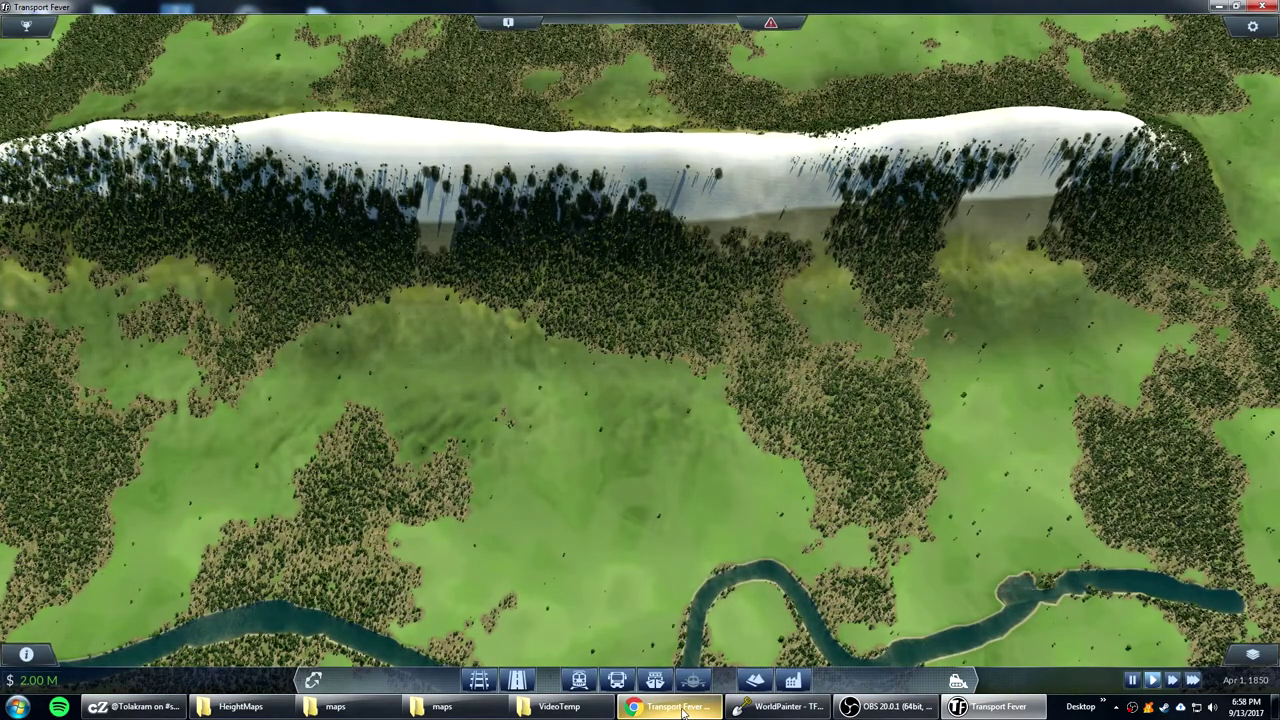
- Orbit, zoom and rotate the camera across the snowy ridge, forested slopes and river plain
scroll(683, 428, "up", 1)
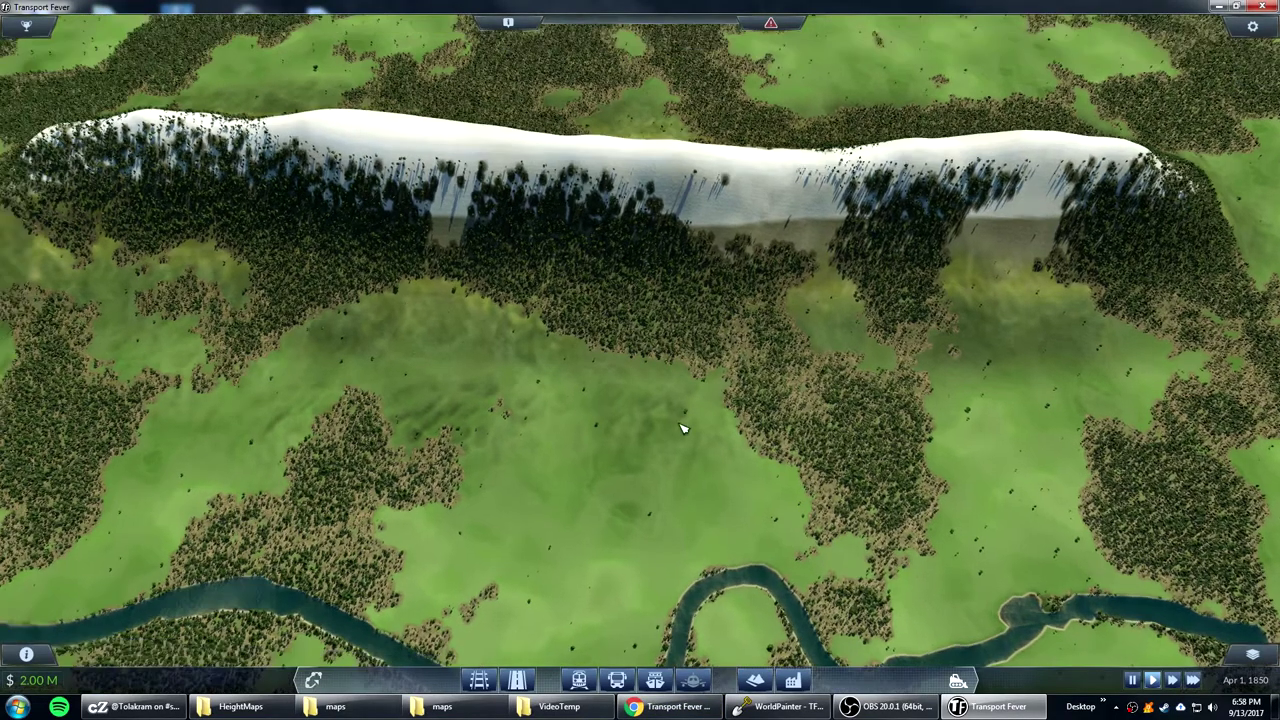
middle_click_drag(611, 386, 585, 383)
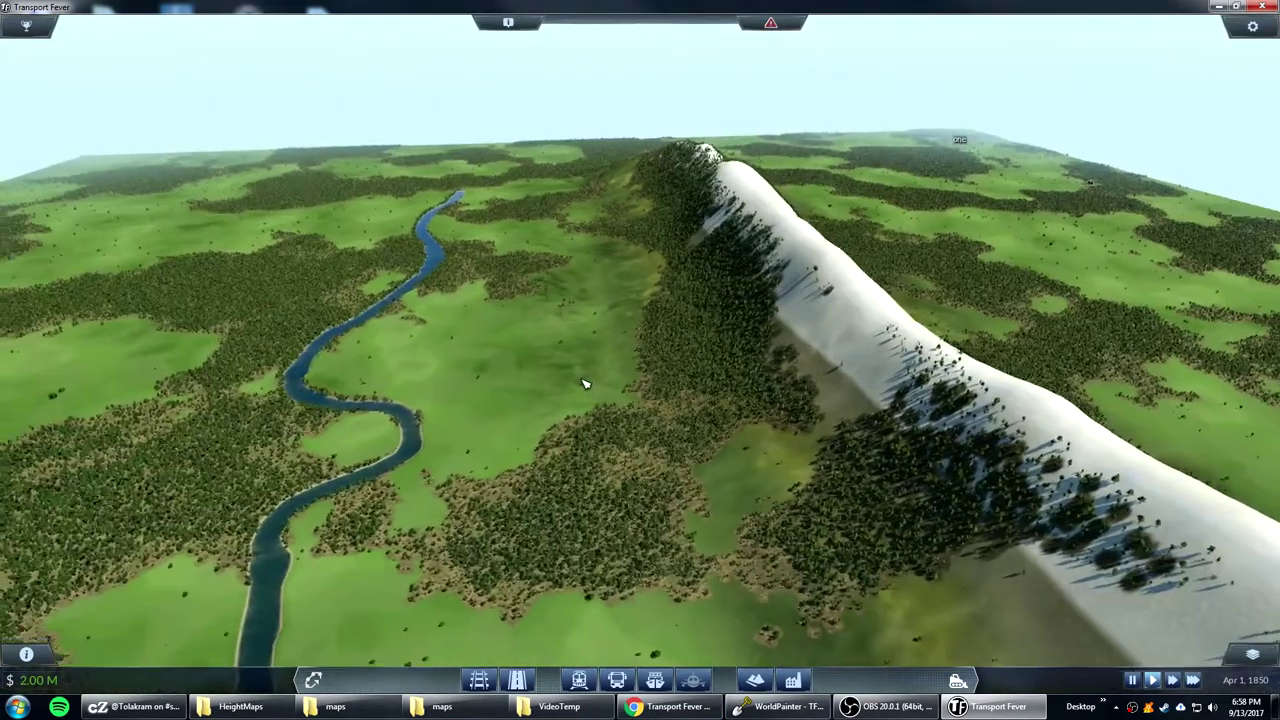
scroll(586, 388, "up", 6)
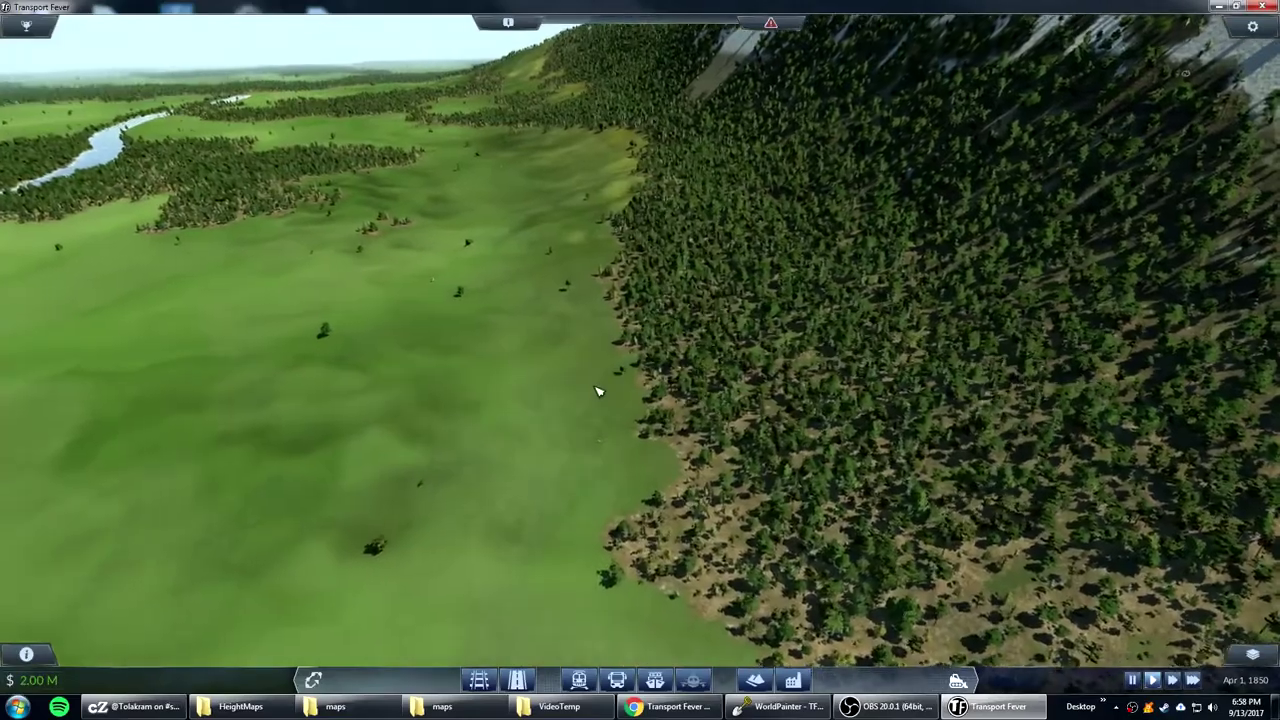
scroll(596, 391, "down", 5)
middle_click_drag(596, 391, 865, 362)
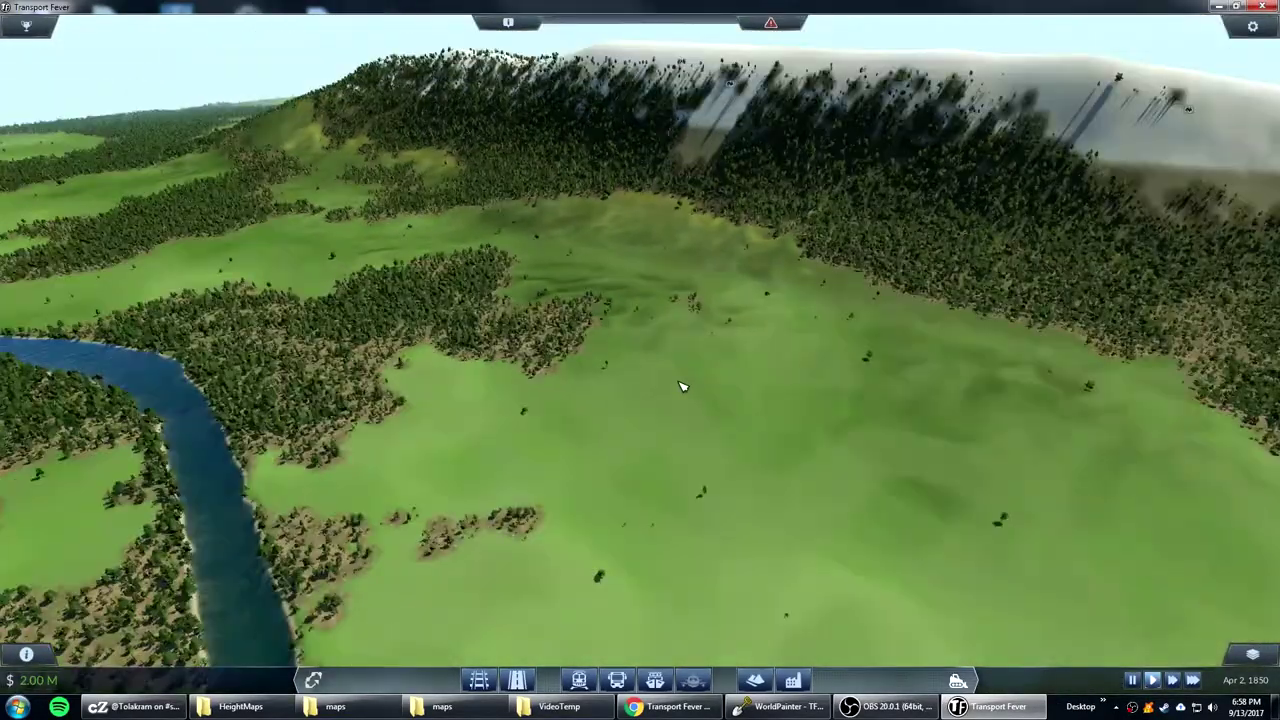
scroll(691, 400, "down", 5)
key("q")
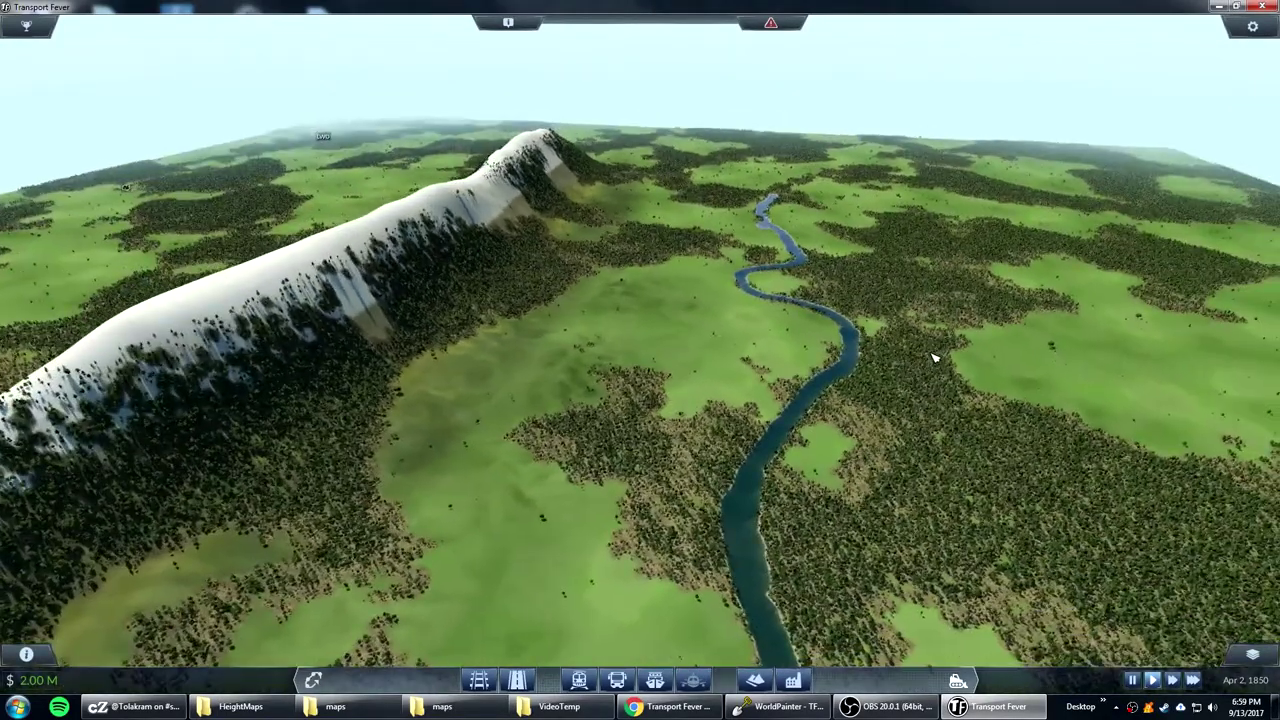
middle_click_drag(729, 369, 725, 362)
- Orbit and tilt the camera over the terrain to view the ridge and sky
scroll(740, 405, "up", 8)
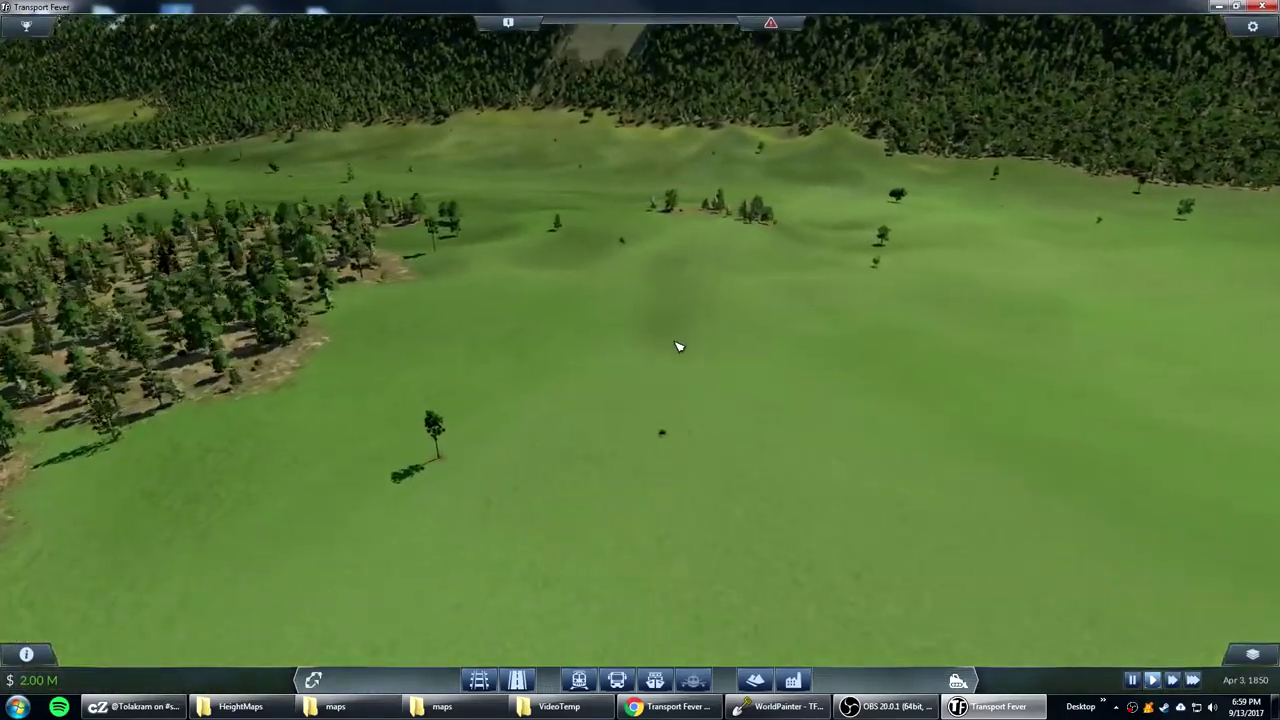
middle_click_drag(678, 347, 813, 437)
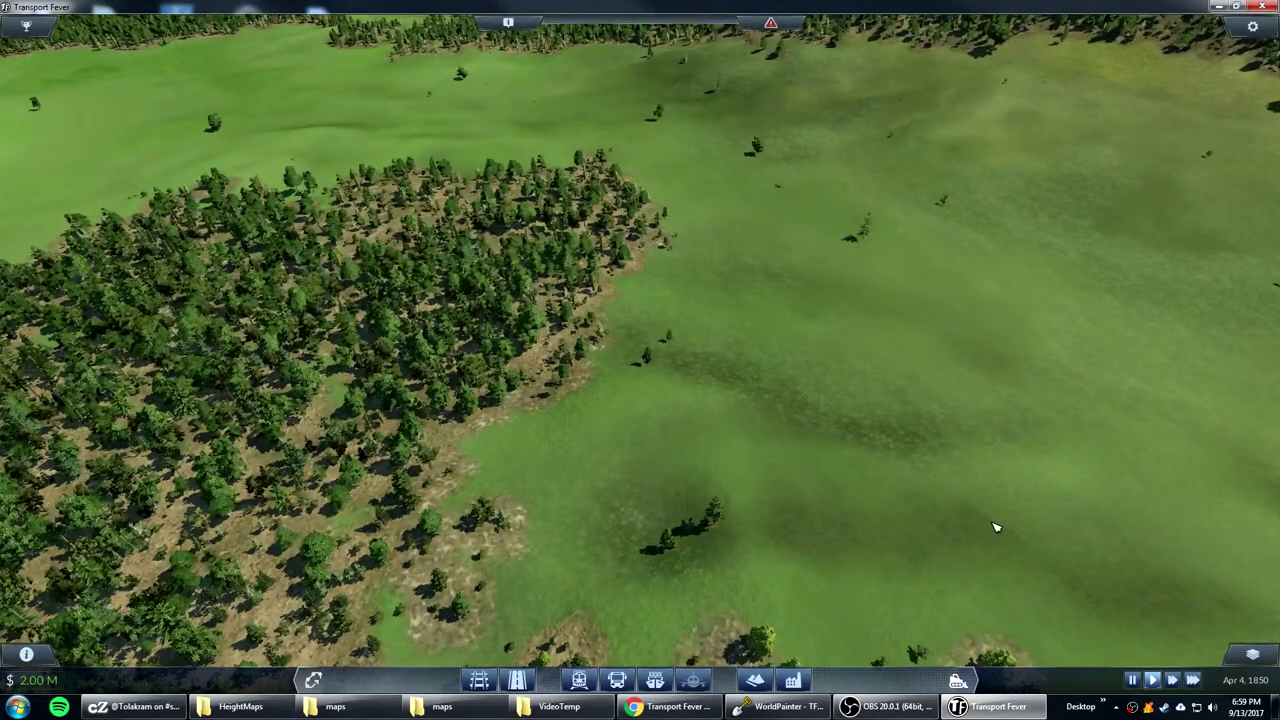
middle_click_drag(920, 480, 649, 399)
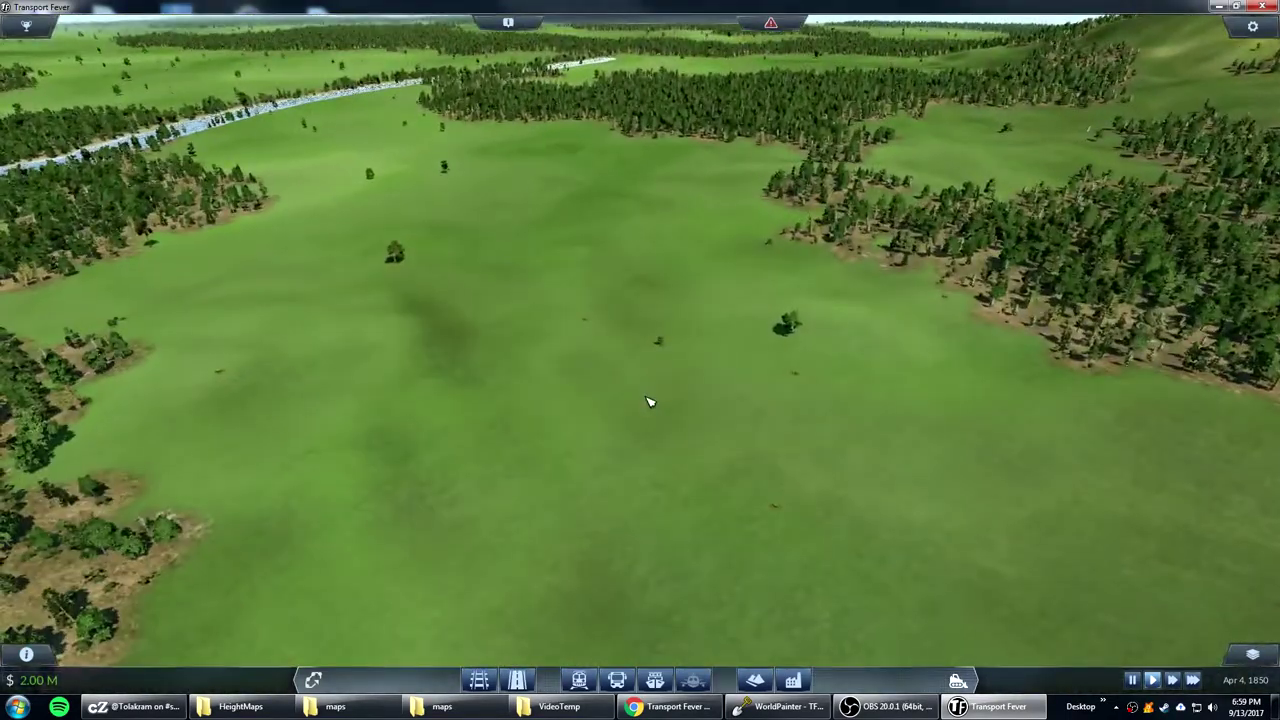
scroll(652, 400, "down", 2)
scroll(674, 425, "up", 4)
scroll(674, 425, "down", 3)
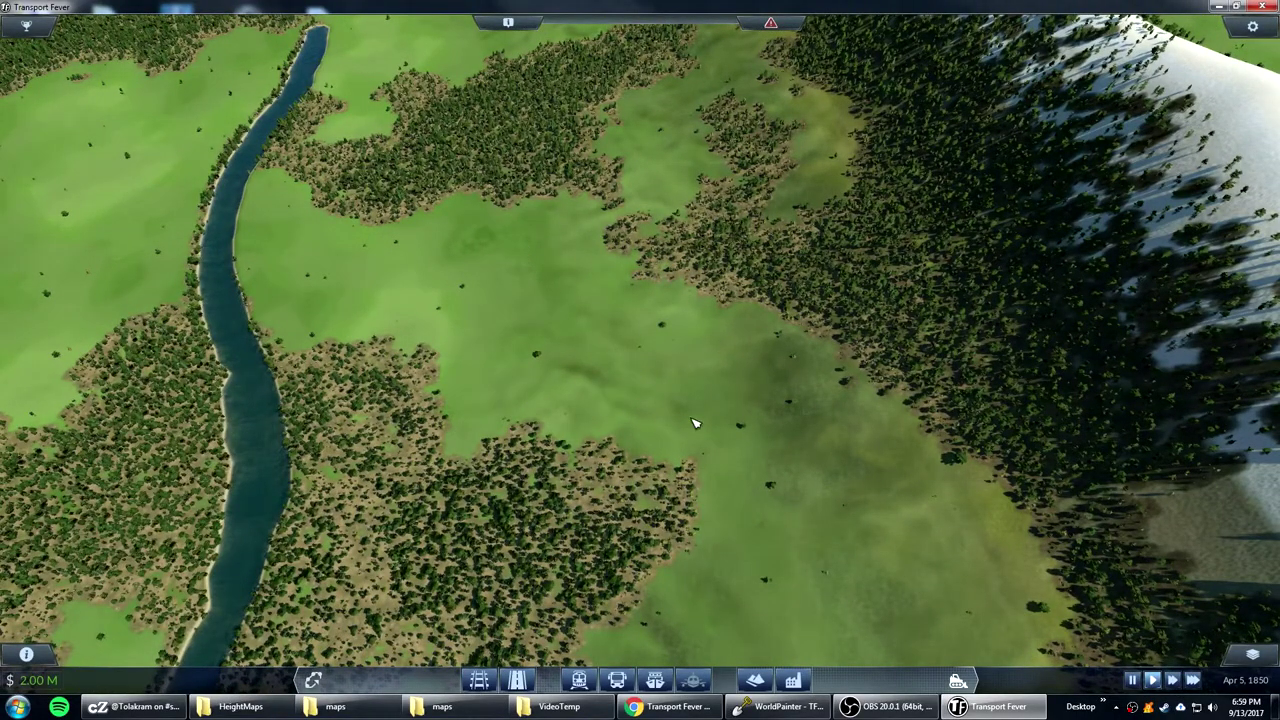
scroll(666, 378, "up", 5)
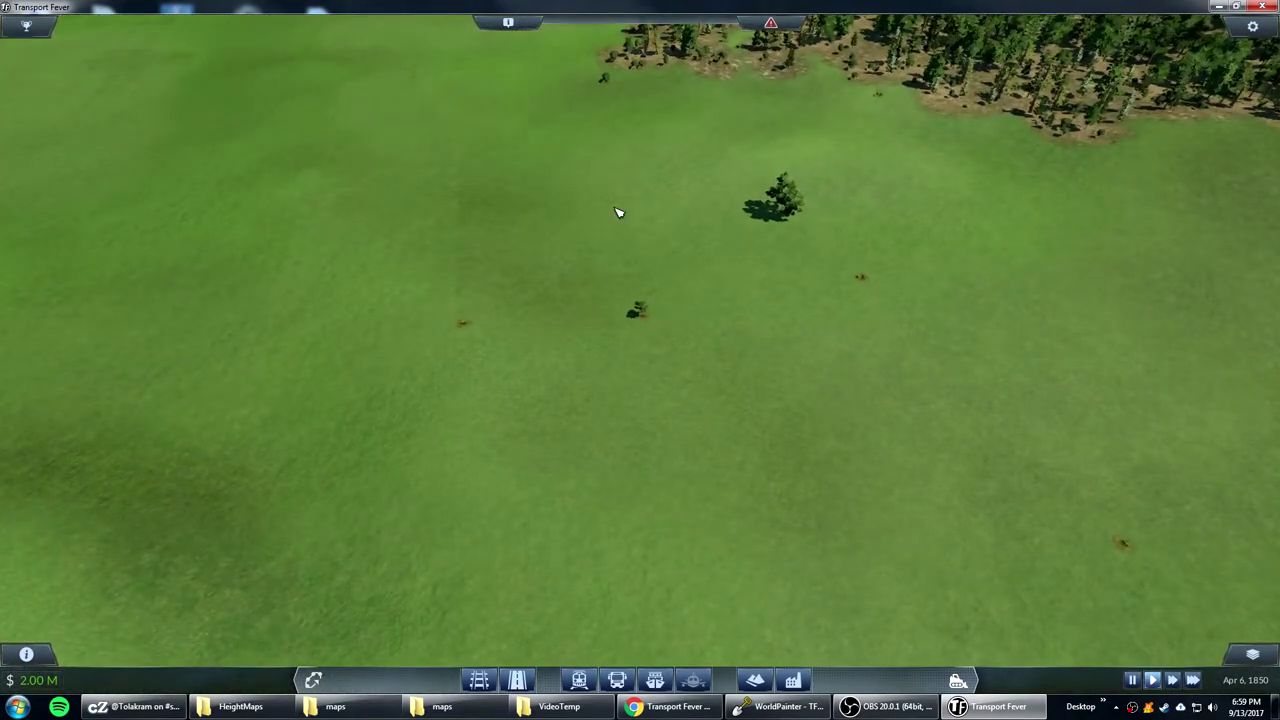
scroll(600, 352, "down", 5)
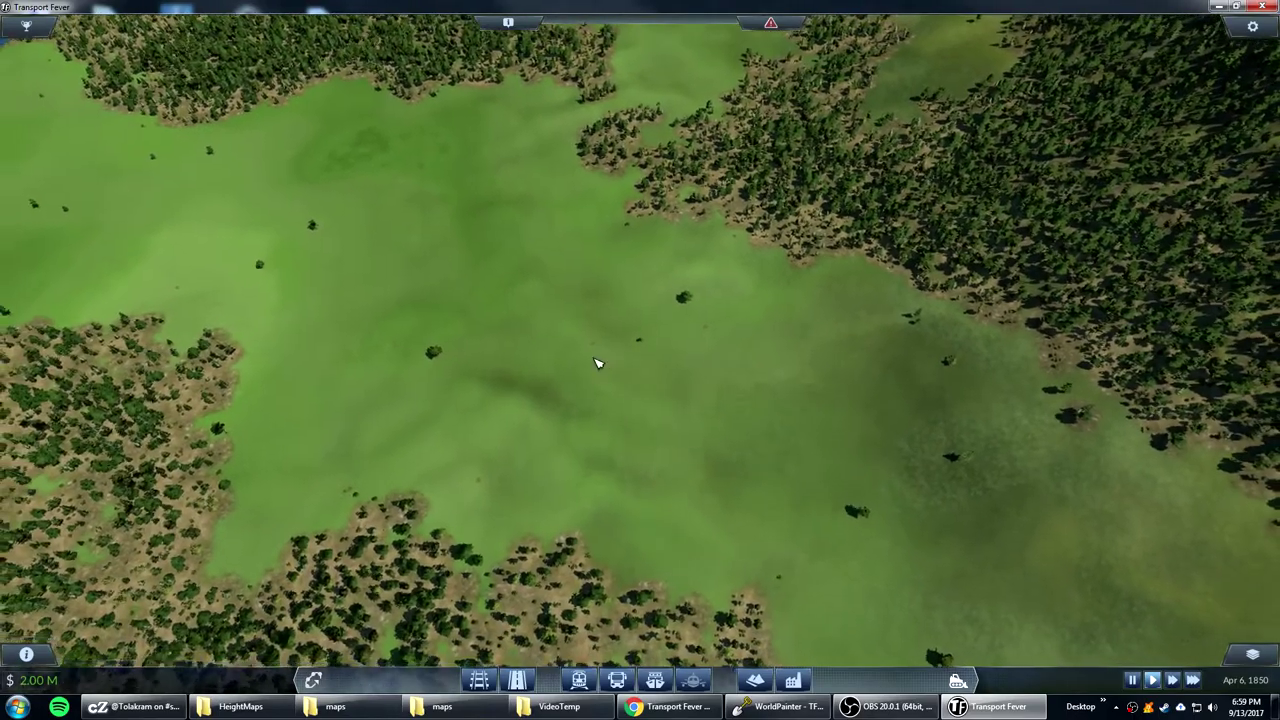
- Pan across the river and forest, then pull back to a wide landscape view
middle_click_drag(520, 346, 628, 326)
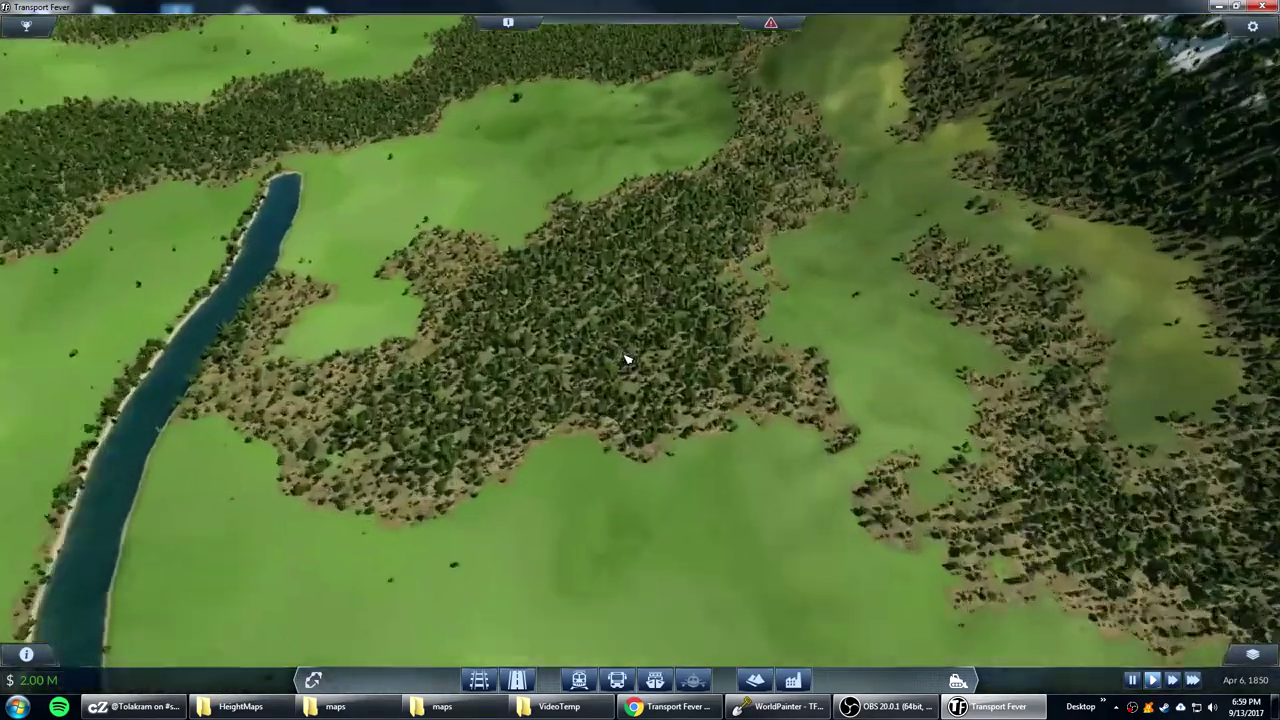
scroll(700, 362, "up", 3)
middle_click_drag(716, 572, 1106, 291)
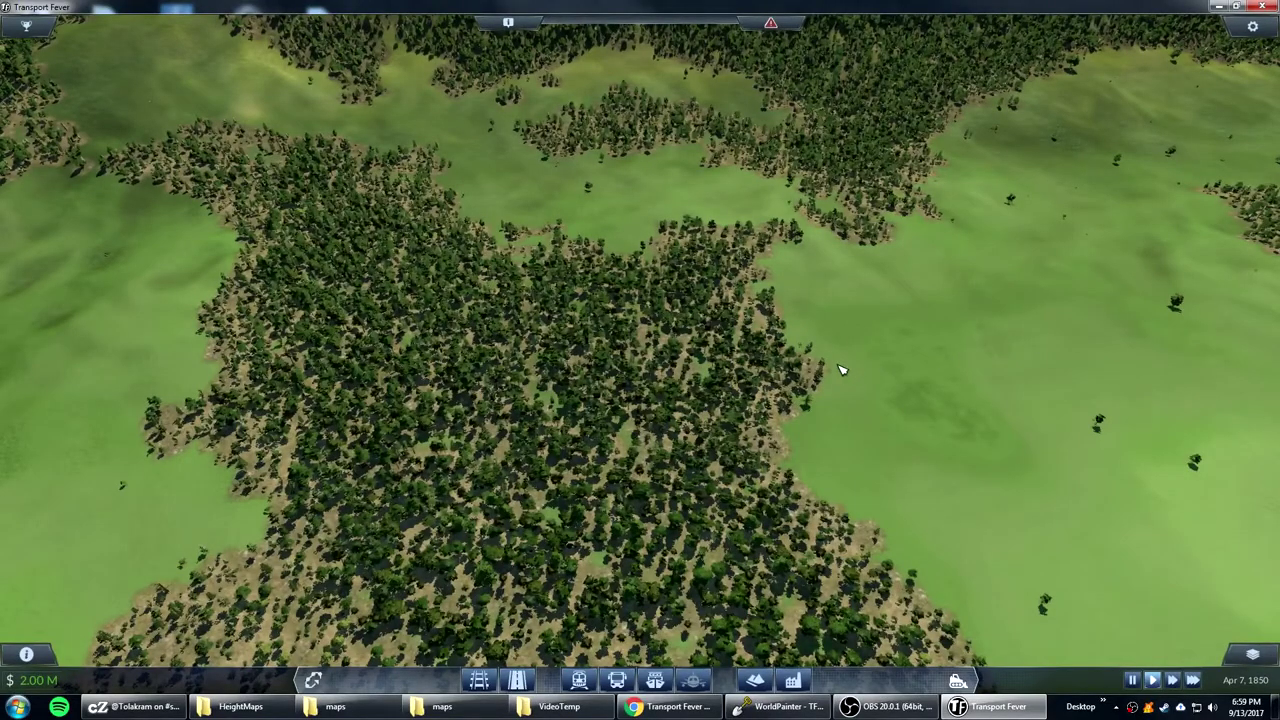
middle_click_drag(828, 387, 652, 347)
scroll(686, 357, "up", 5)
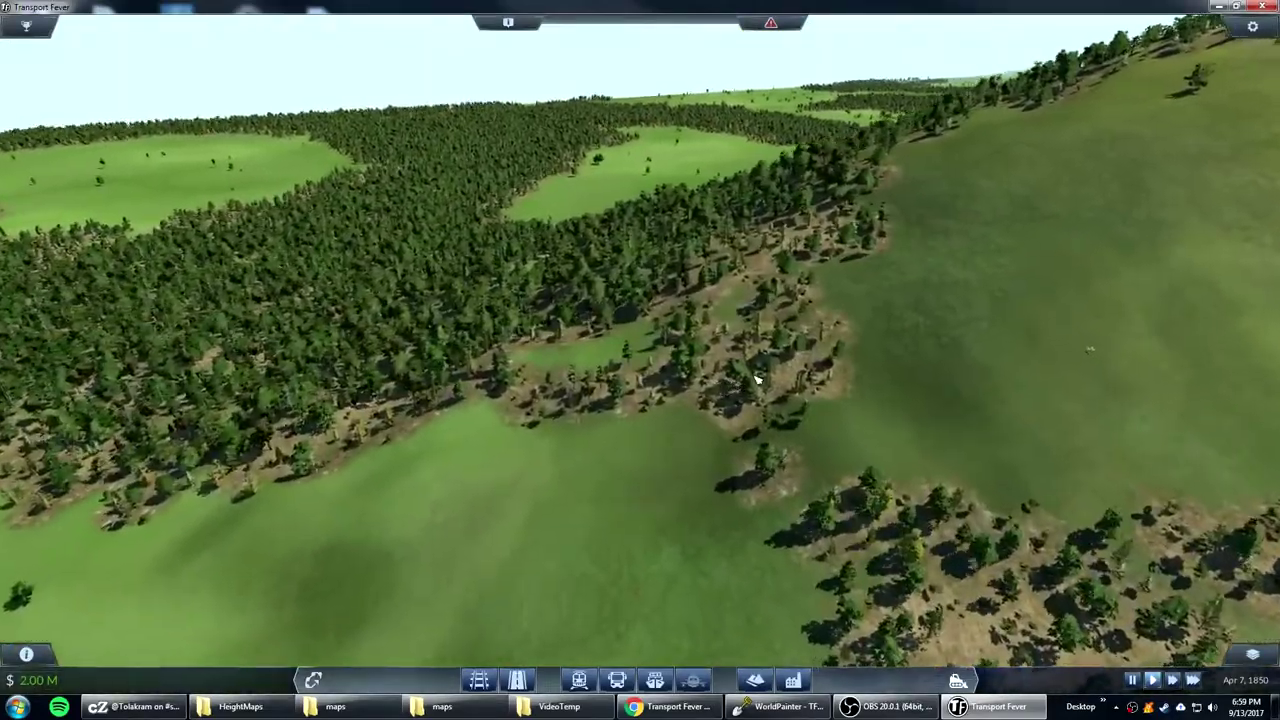
middle_click_drag(757, 380, 797, 354)
scroll(787, 354, "down", 5)
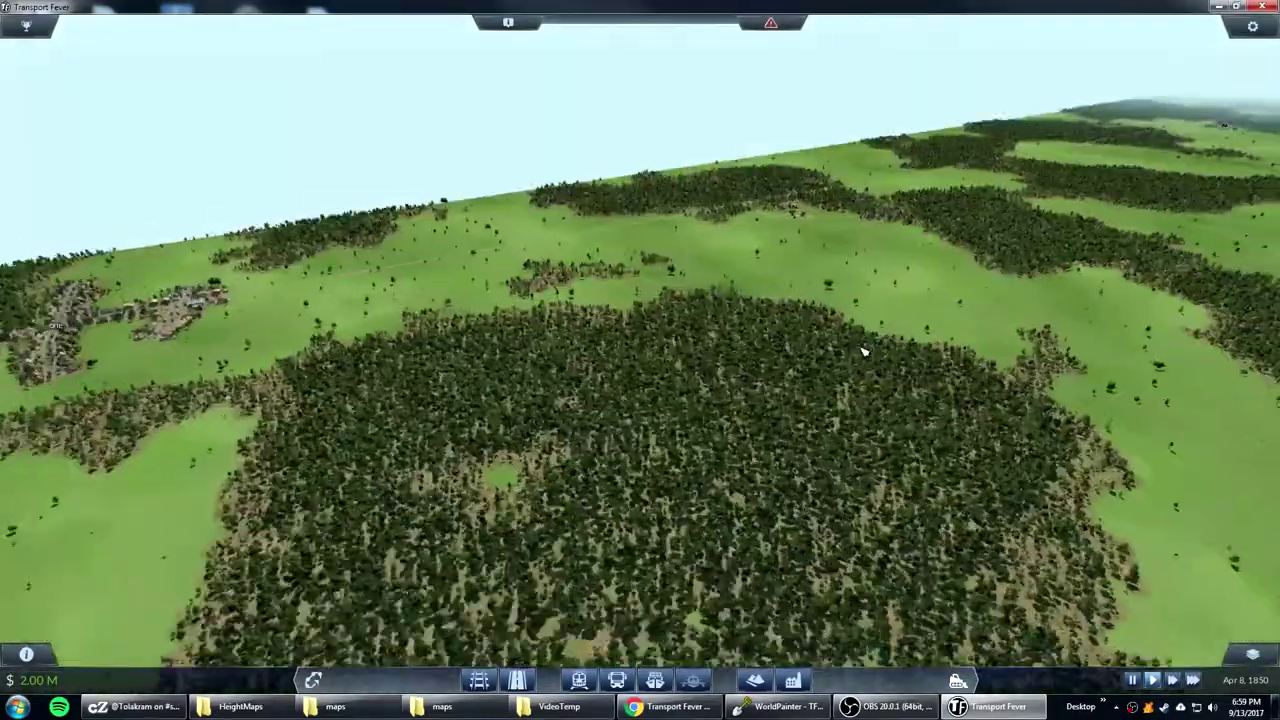
- Swing the camera past the dirt road and turn it to face the snowy ridge and river
middle_click_drag(864, 351, 992, 353)
key("w")
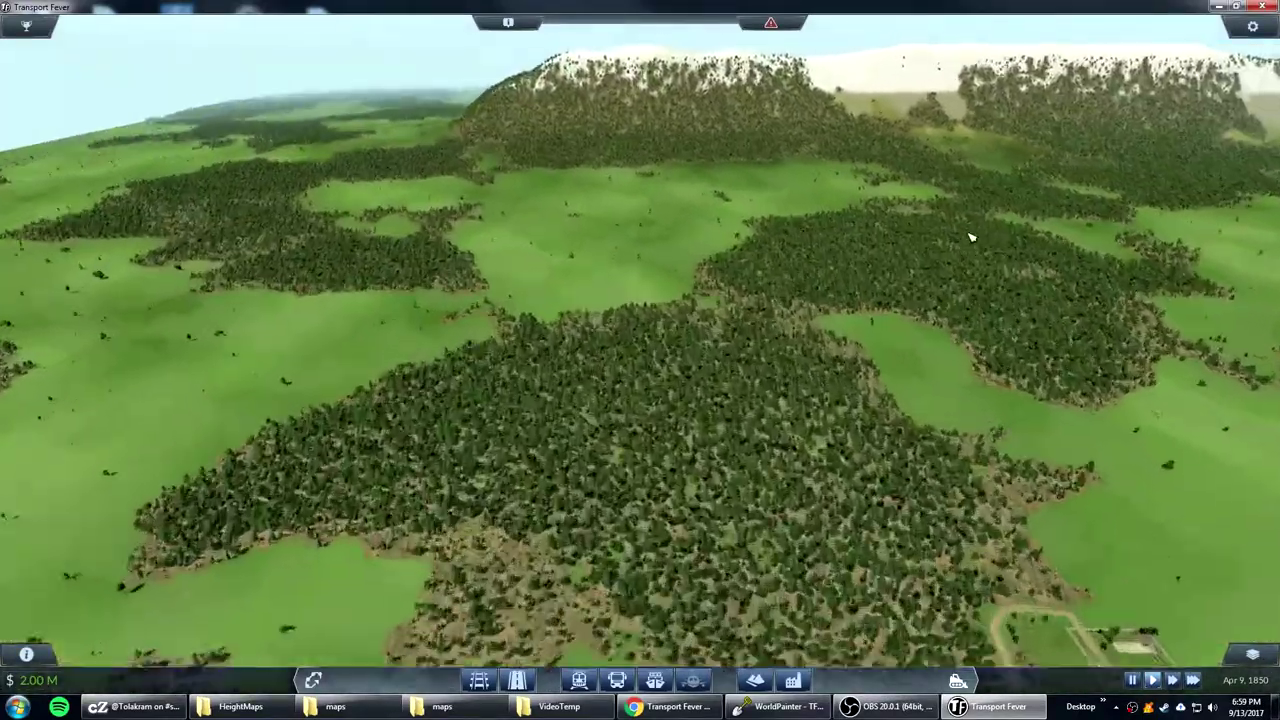
middle_click_drag(970, 237, 873, 277)
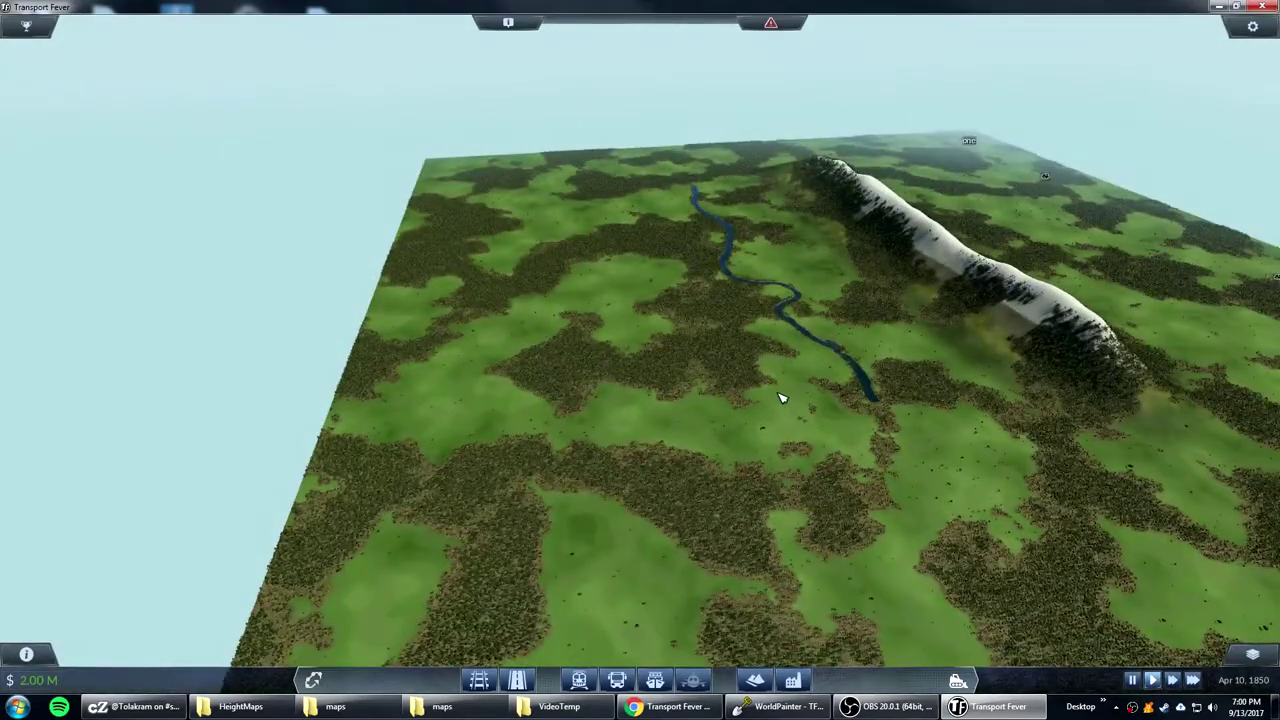
scroll(778, 396, "up", 5)
- Zoom in and rotate the camera so it looks up the winding river
middle_click_drag(771, 394, 860, 514)
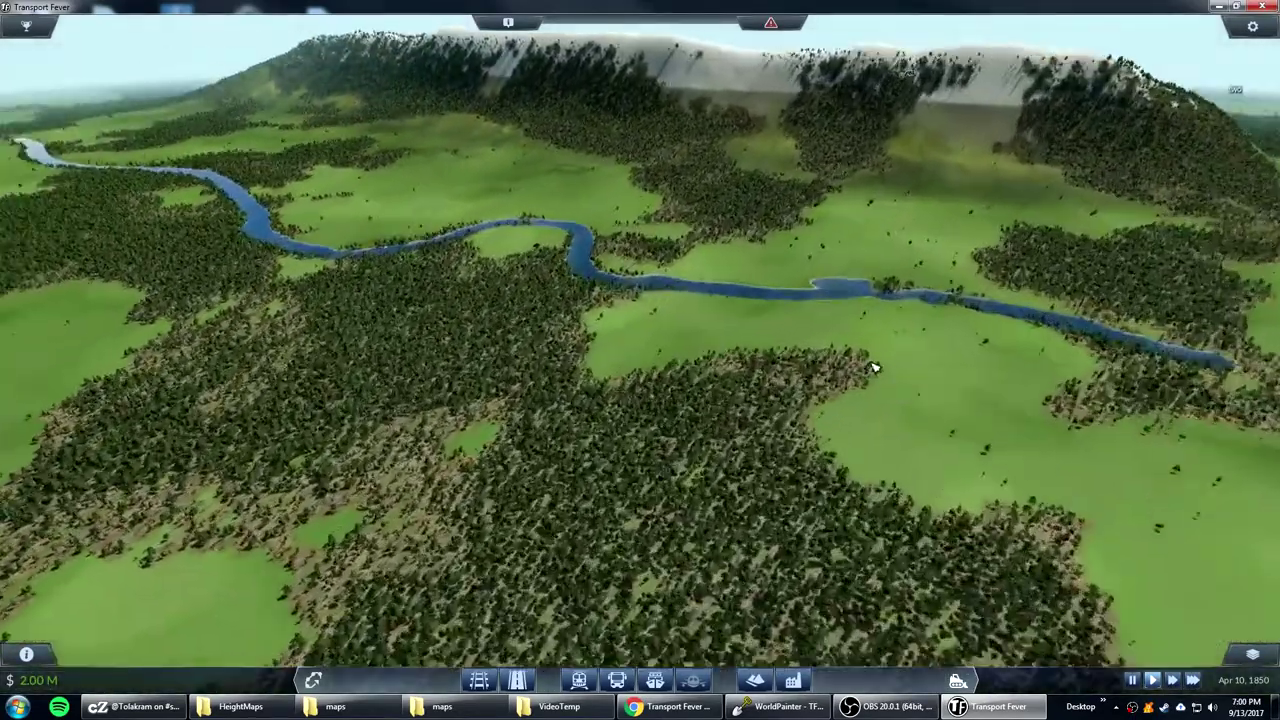
scroll(750, 370, "up", 5)
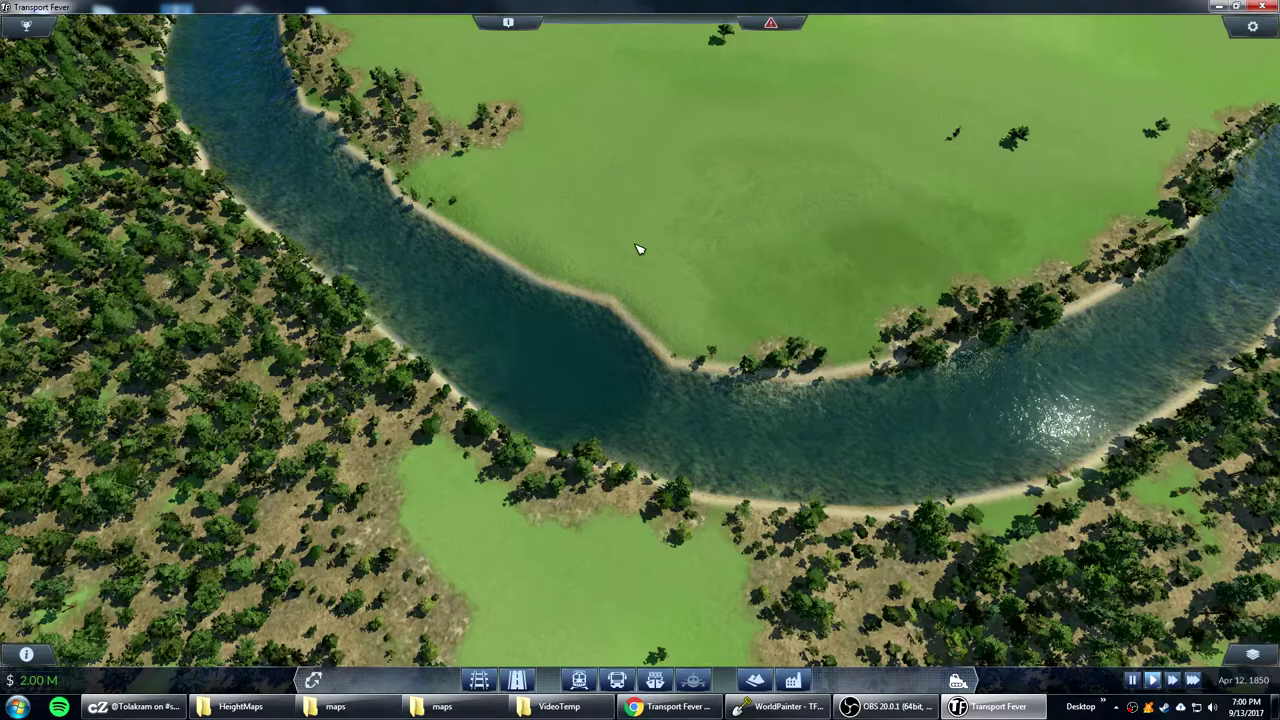
middle_click_drag(820, 373, 657, 338)
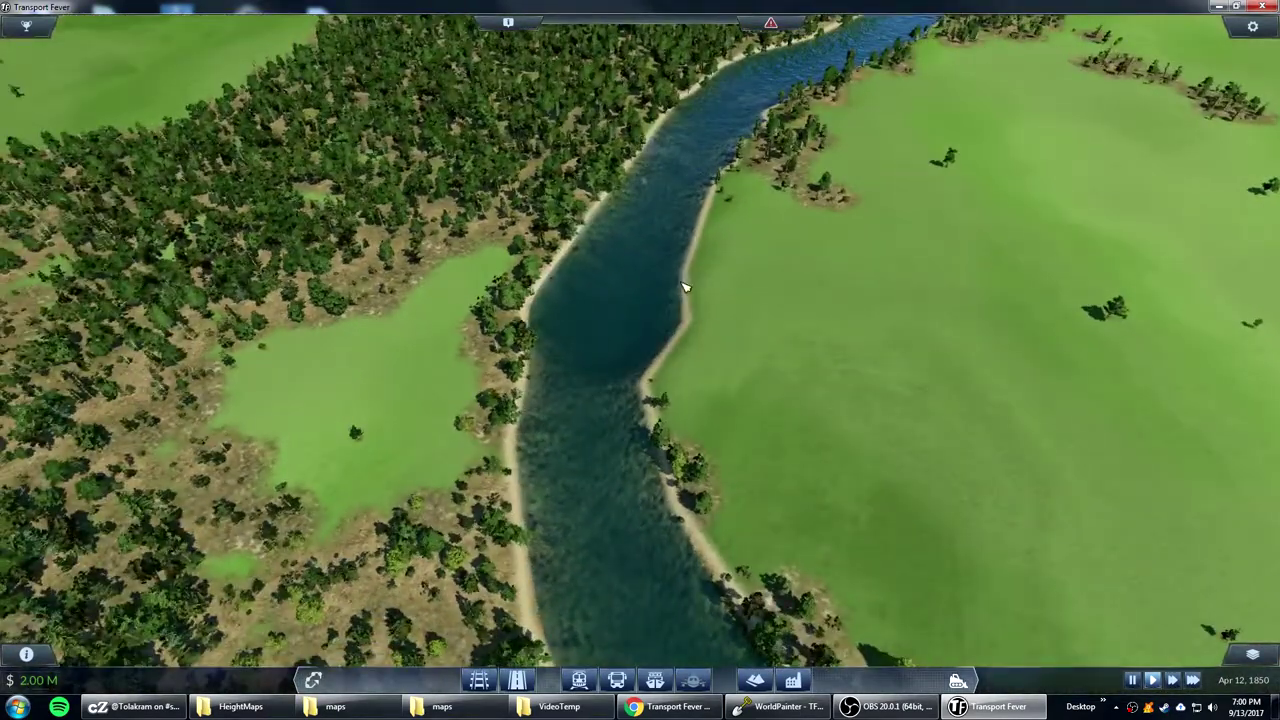
middle_click_drag(669, 297, 930, 362)
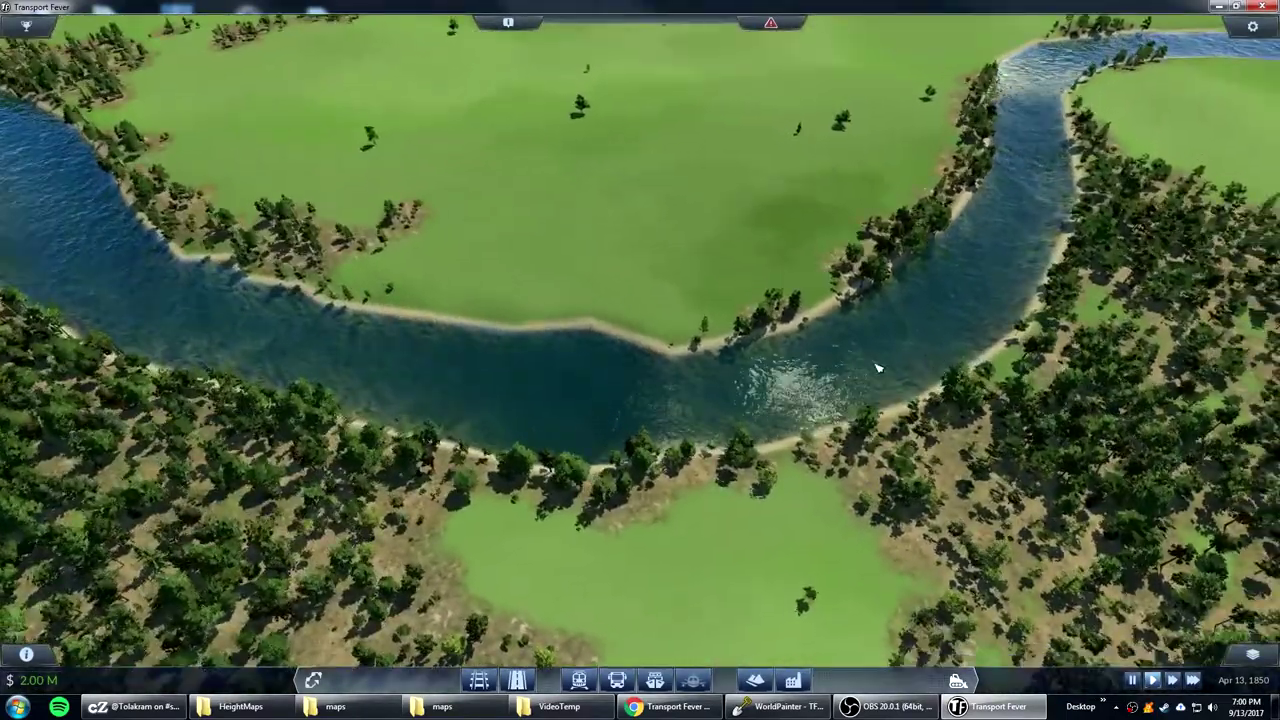
scroll(598, 410, "up", 2)
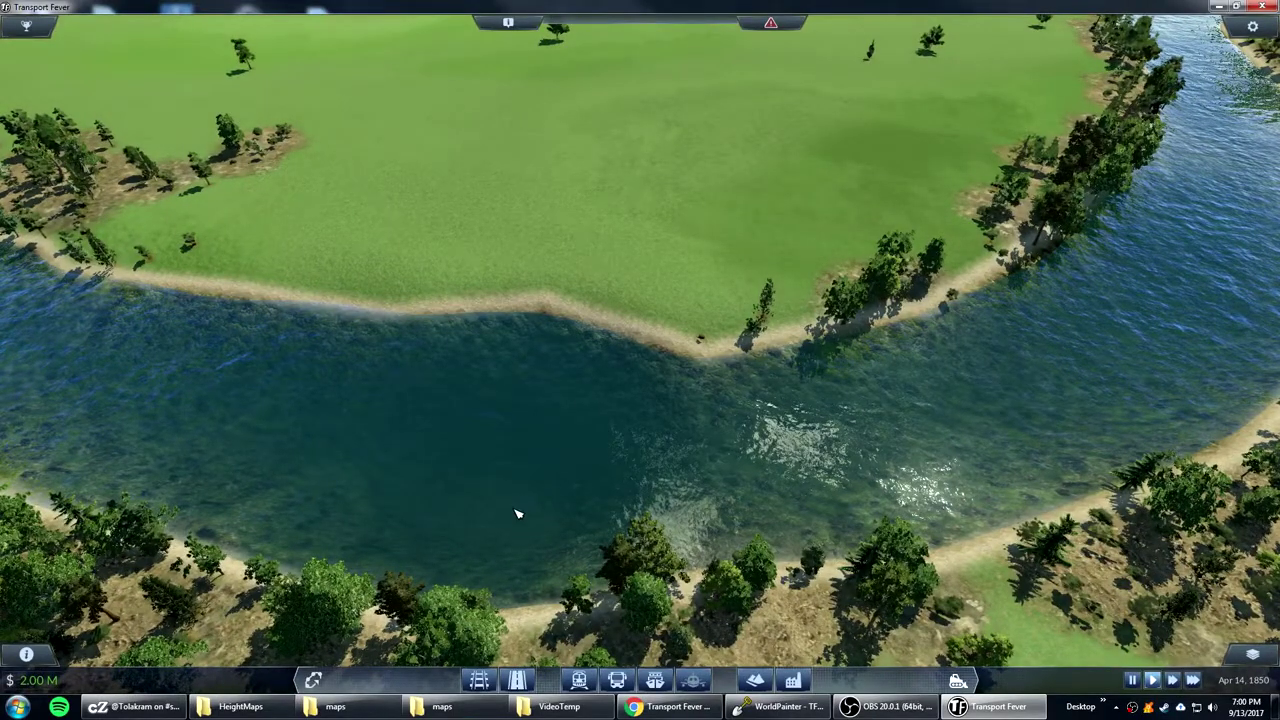
middle_click_drag(514, 497, 714, 500)
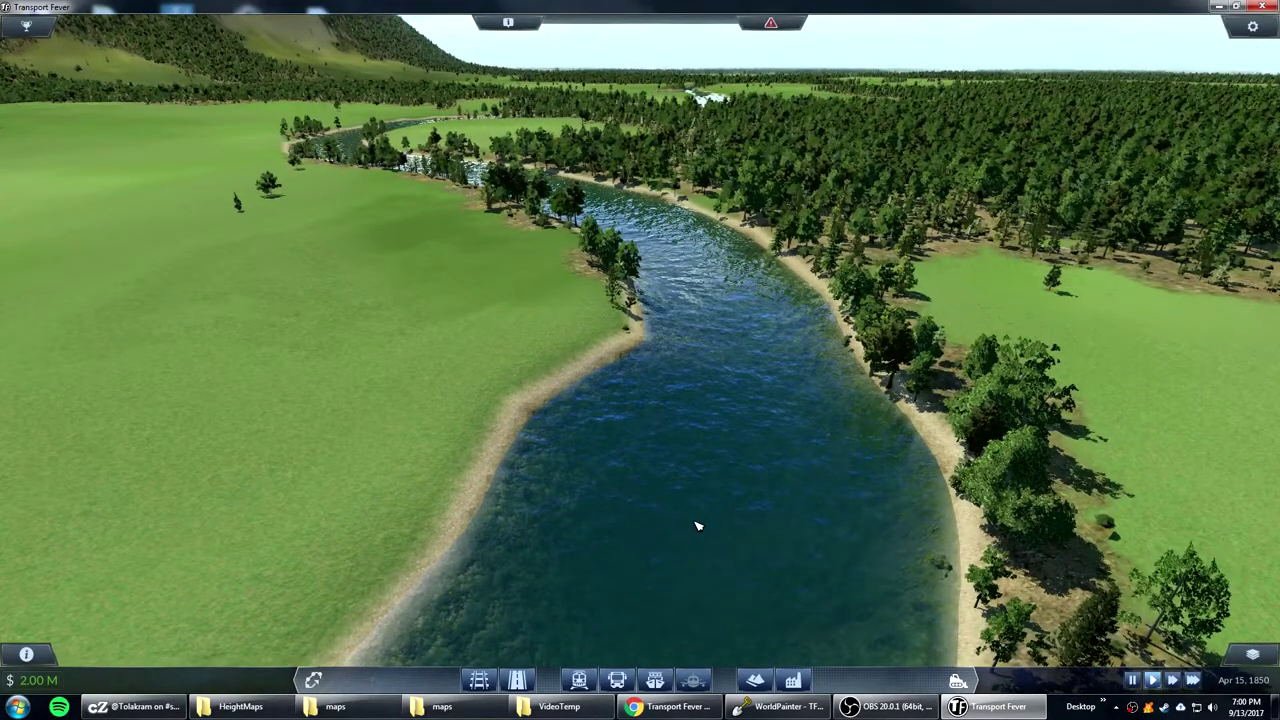
- Fly forward along the river and down toward the water with the W and E keys
key("w")
key("e")
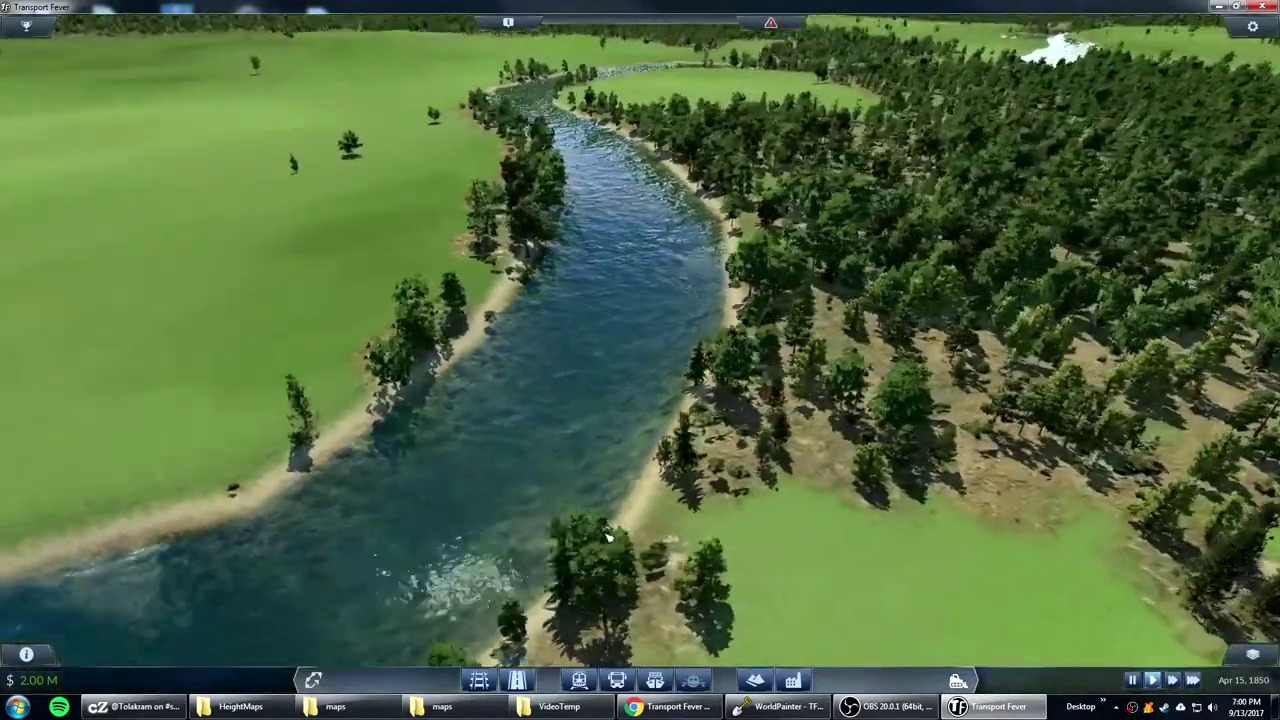
key("w")
key("e")
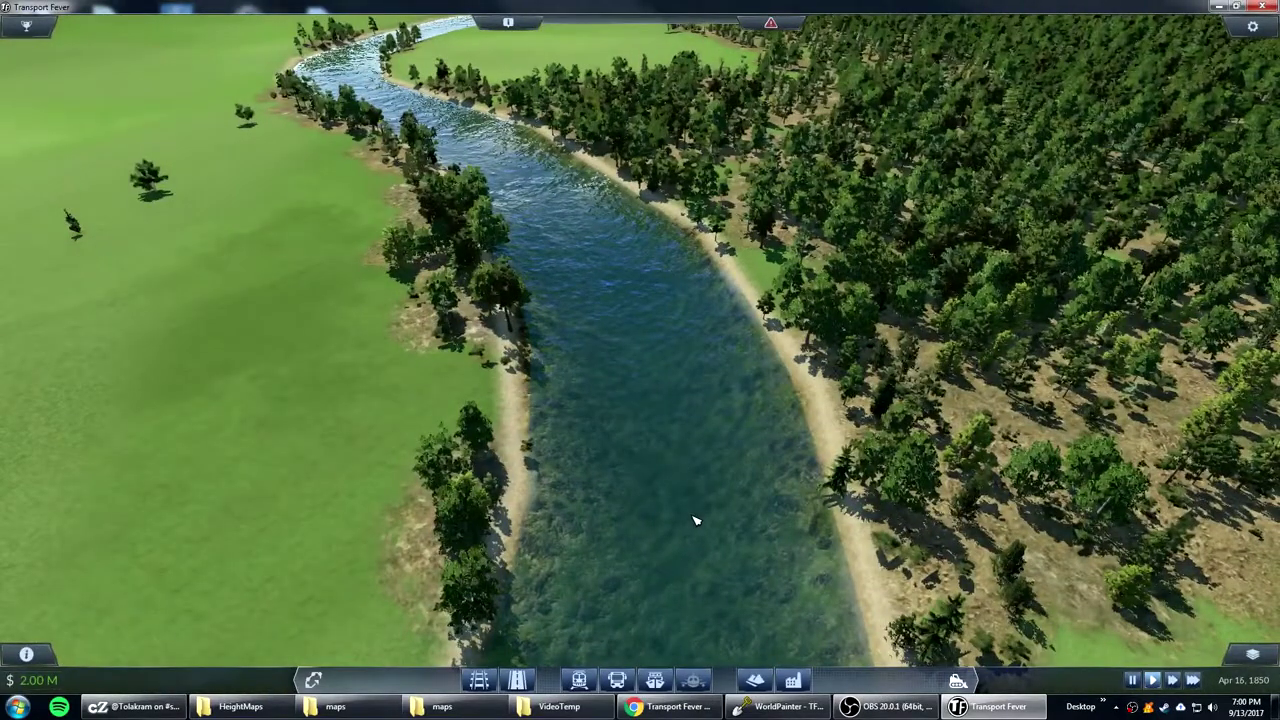
key("w")
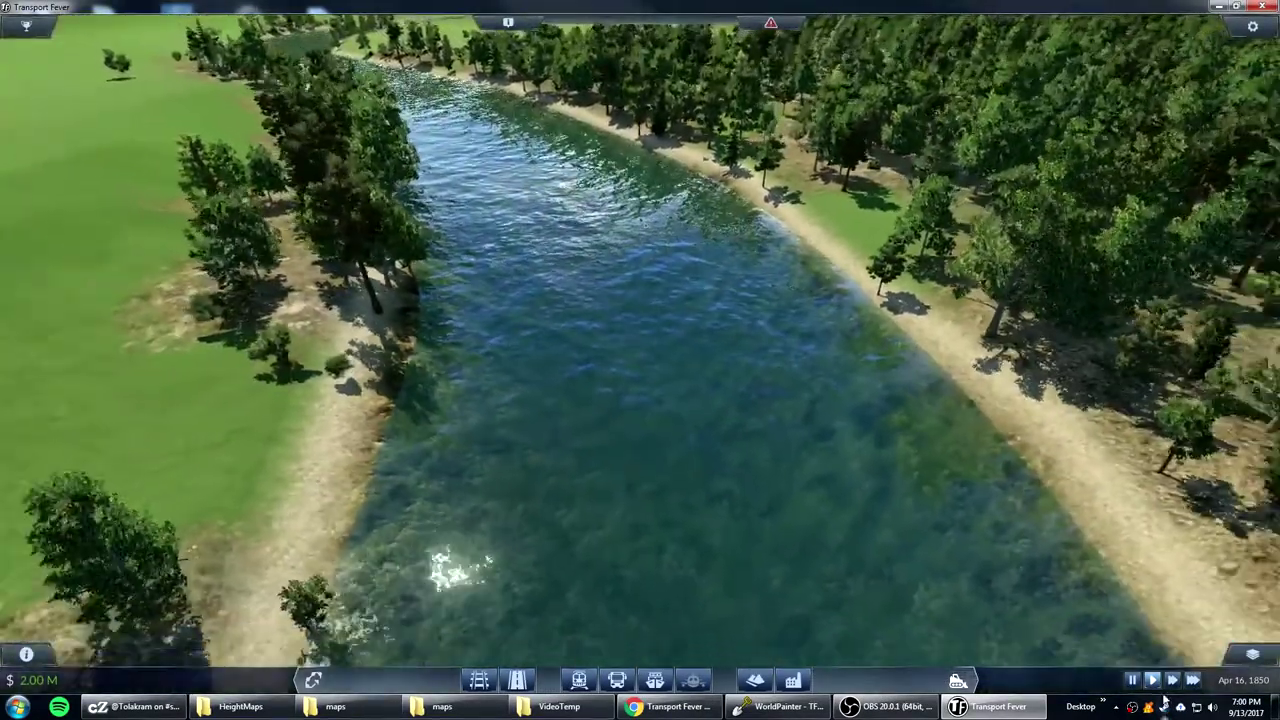
key("w")
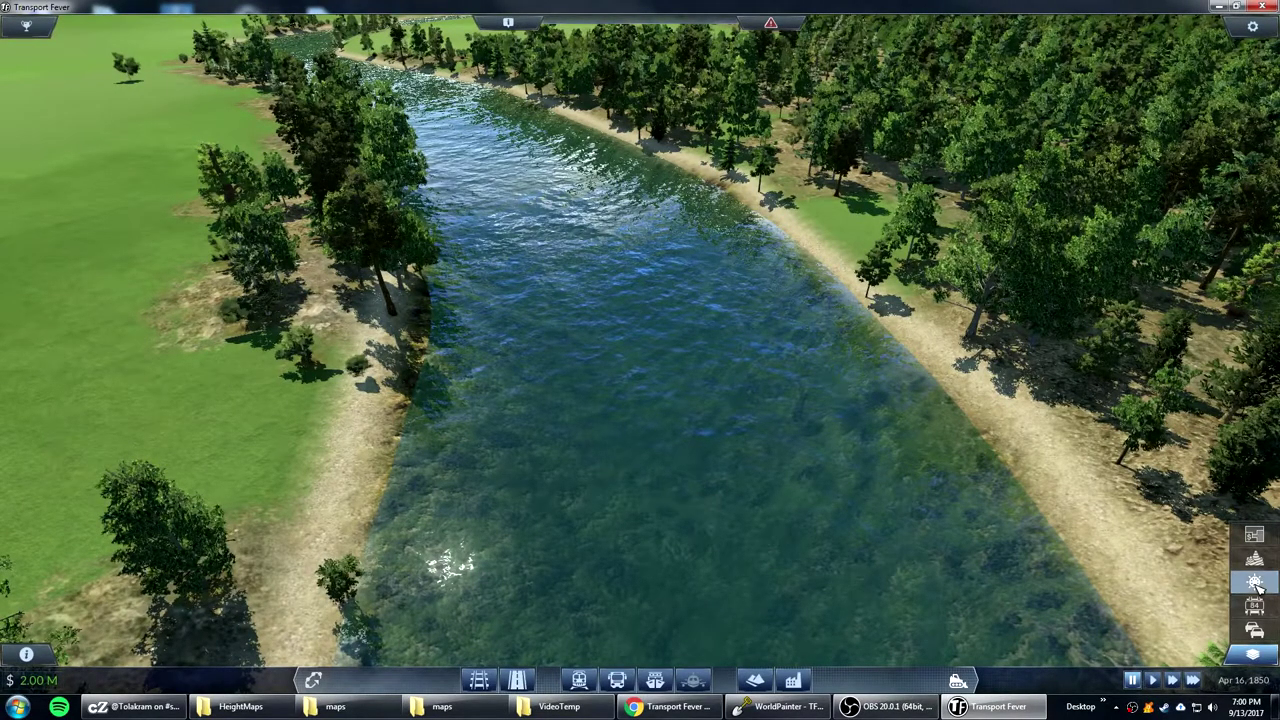
- Zoom in over the river's green navigable stretches, then bring the Map Creation Tool page forward
scroll(1150, 565, "down", 10)
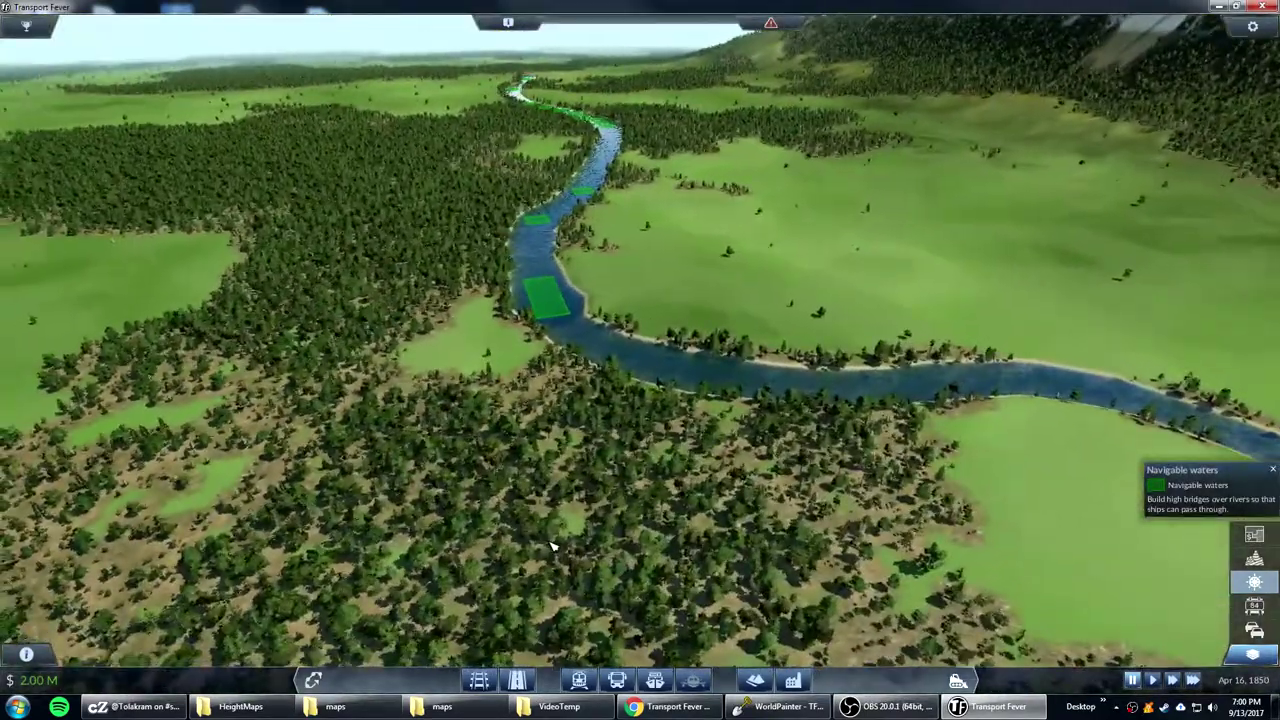
middle_click_drag(553, 546, 725, 438)
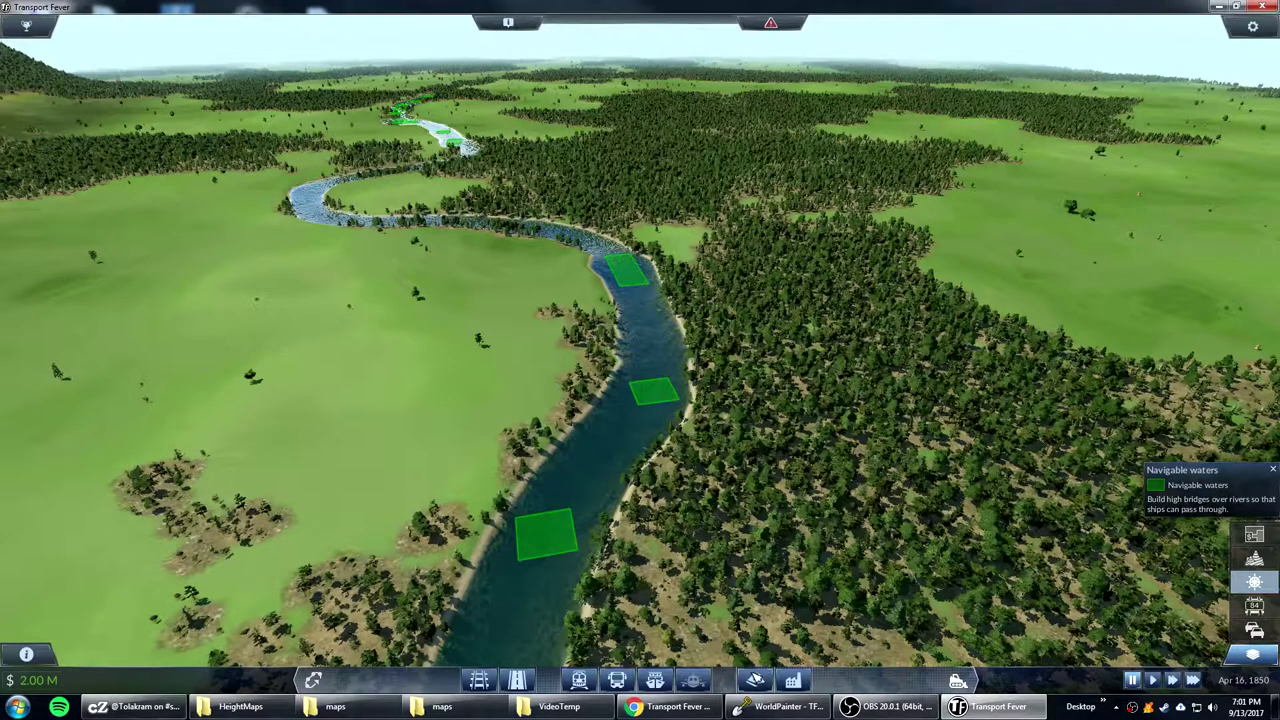
left_click(670, 707)
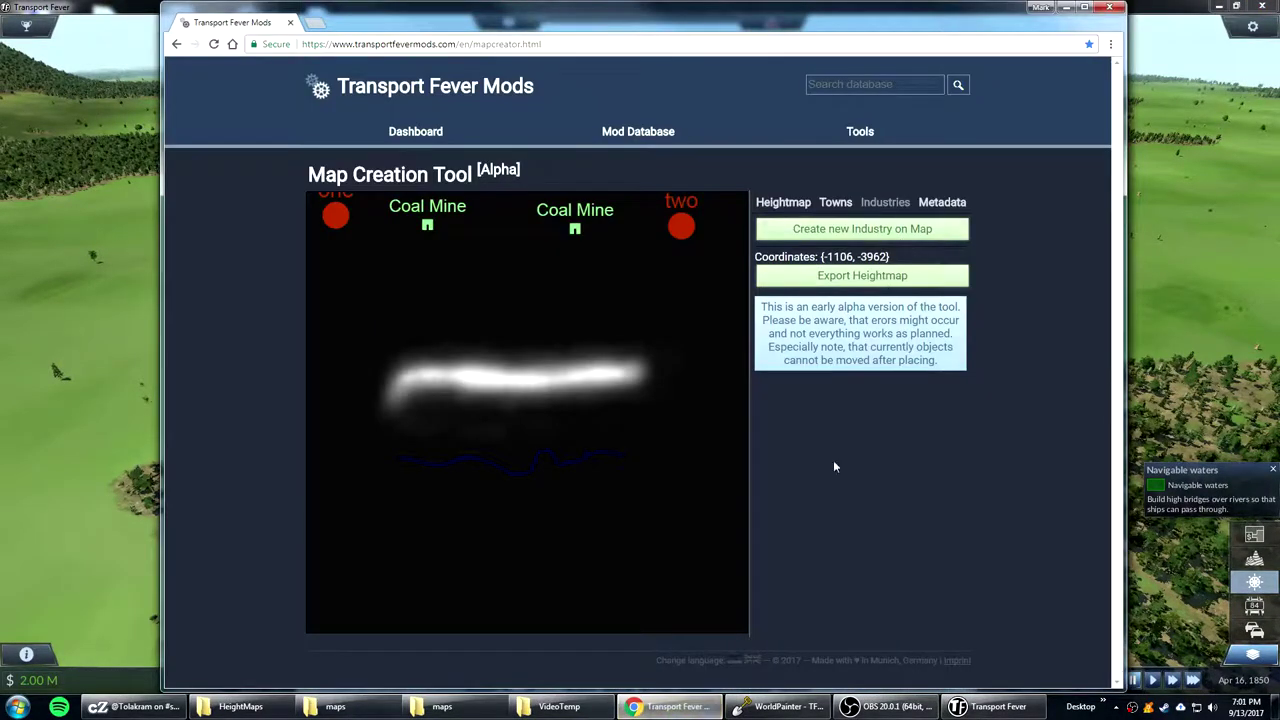
- Check the heightmap settings: lowest point 70, highest point 500
left_click(783, 202)
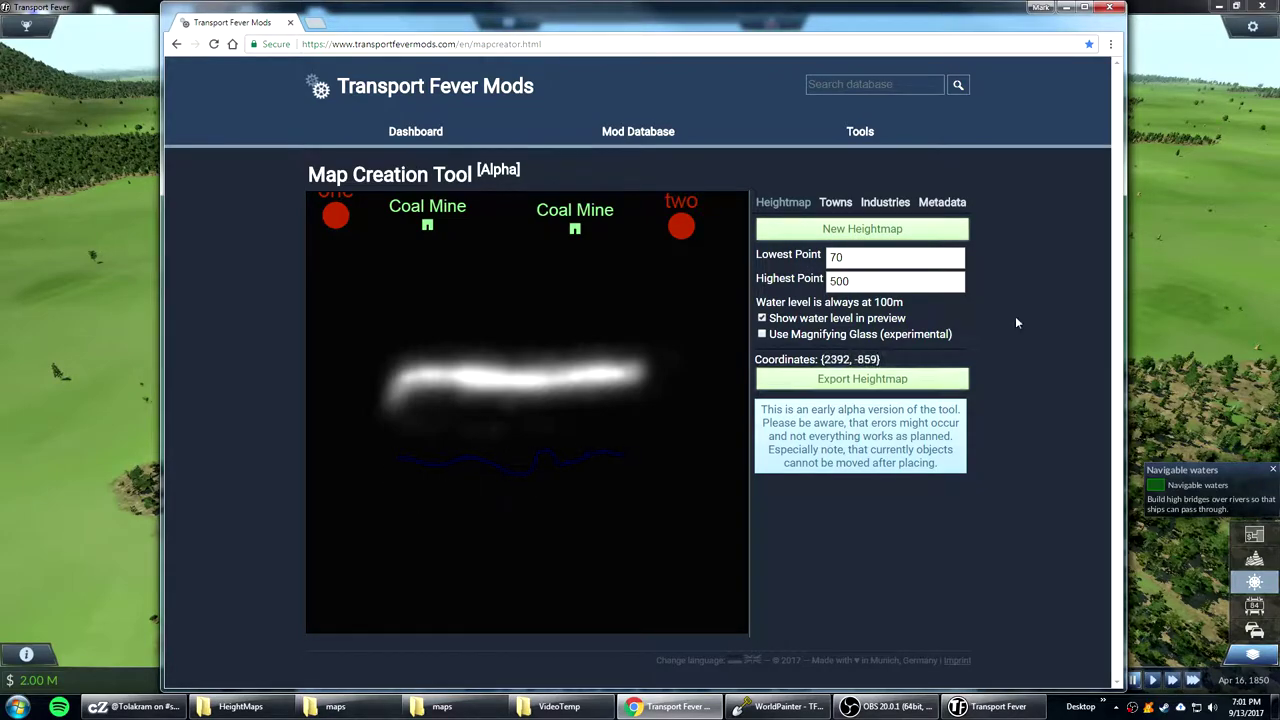
- Minimize the browser to return to Transport Fever
left_click(1067, 8)
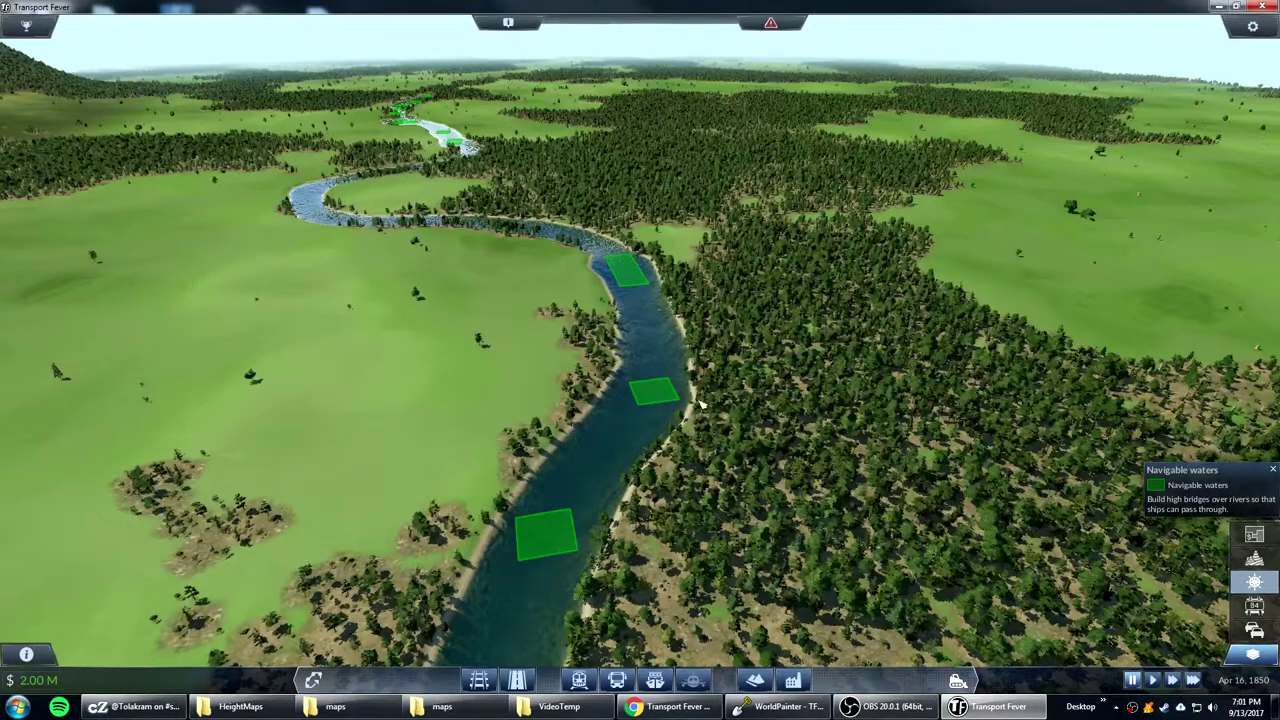
- Orbit and zoom the camera to an overview of the snowy ridge and winding river
middle_click_drag(782, 456, 800, 387)
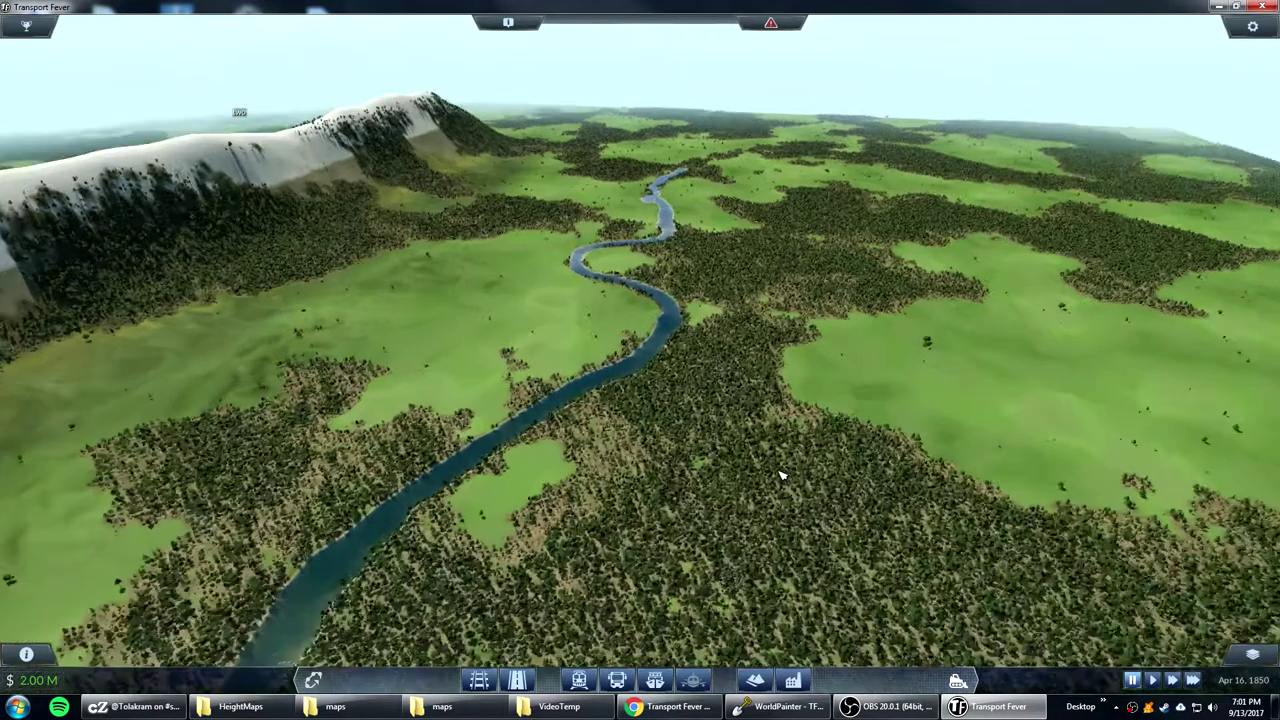
scroll(783, 476, "up", 5)
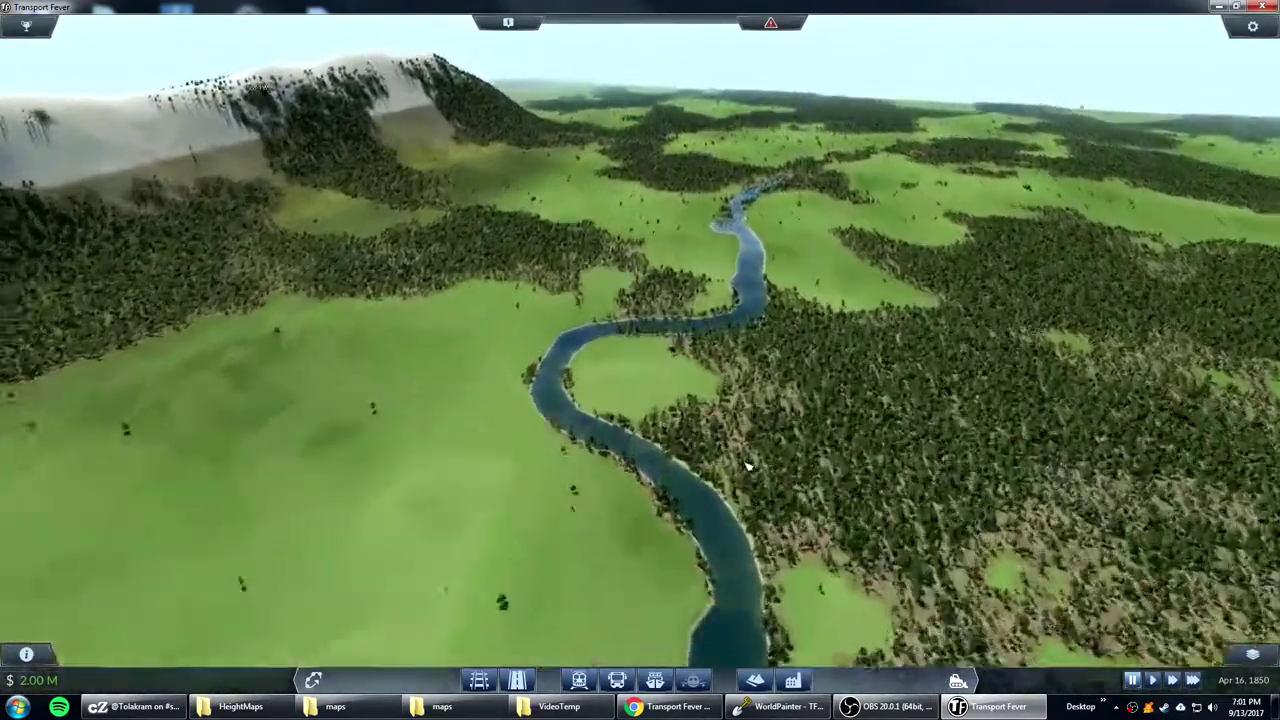
middle_click_drag(748, 467, 869, 416)
scroll(420, 452, "down", 3)
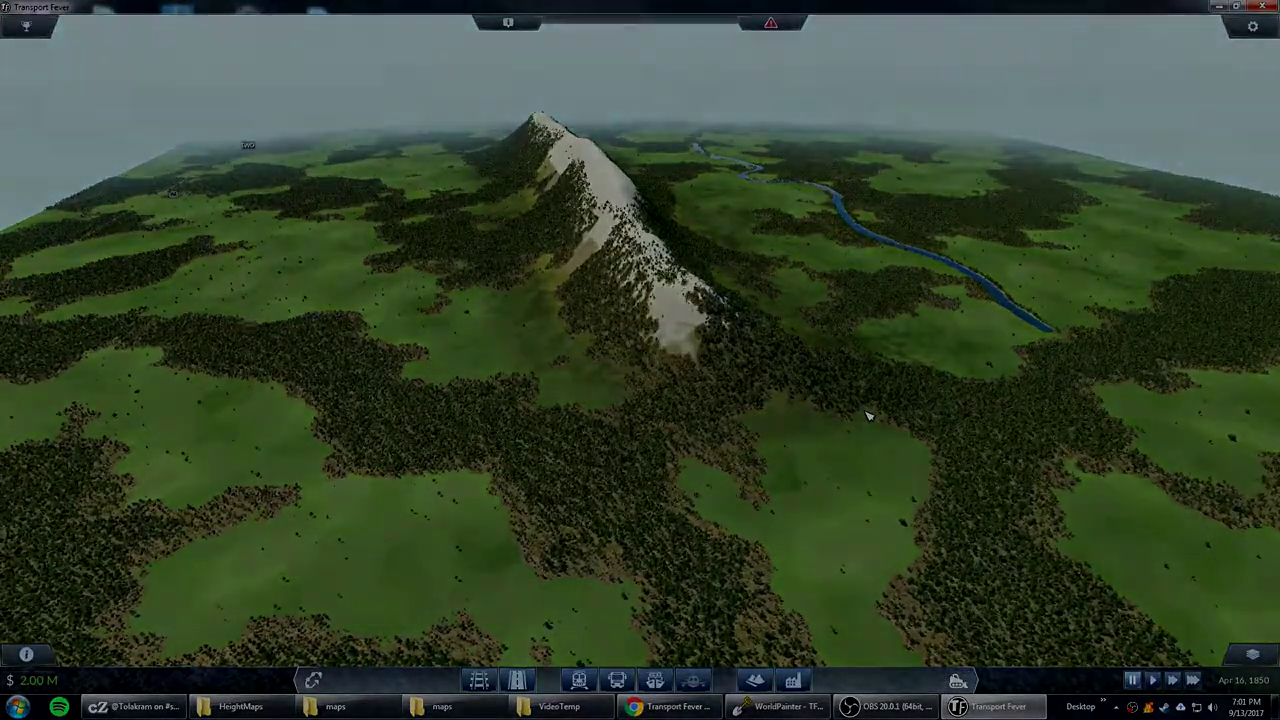